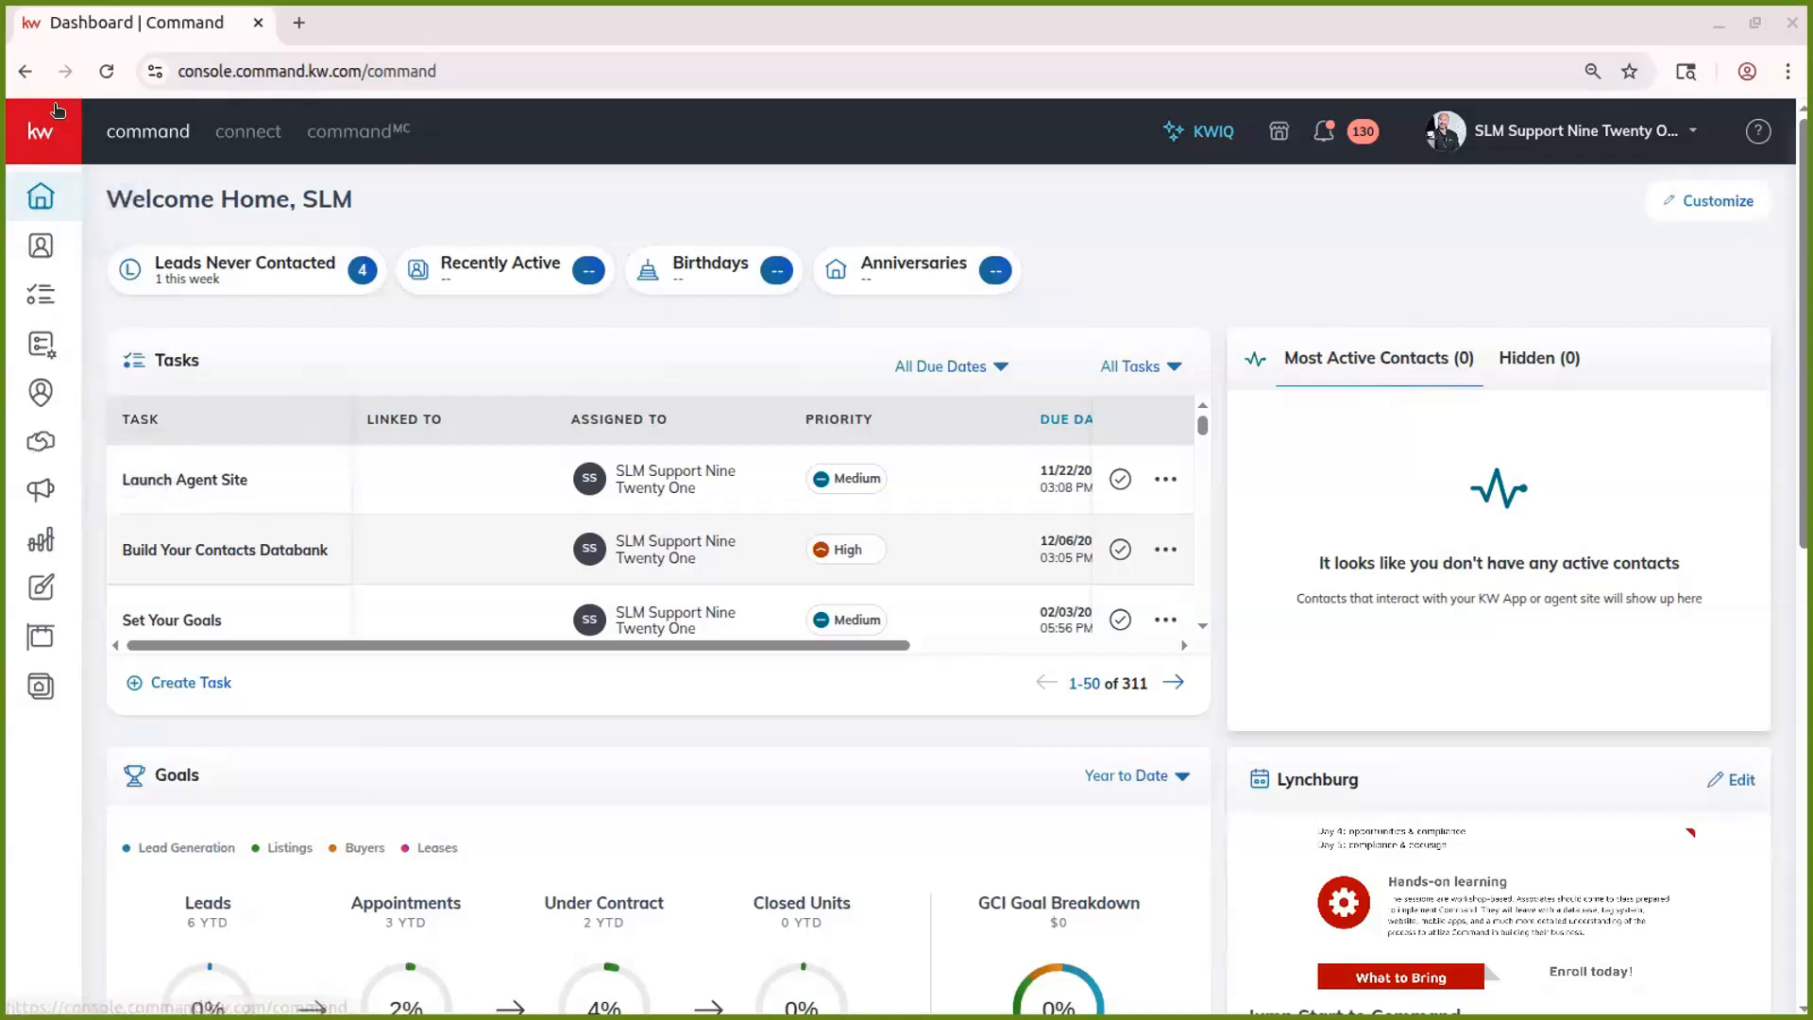
Open the Campaigns area of Command
left_click(42, 135)
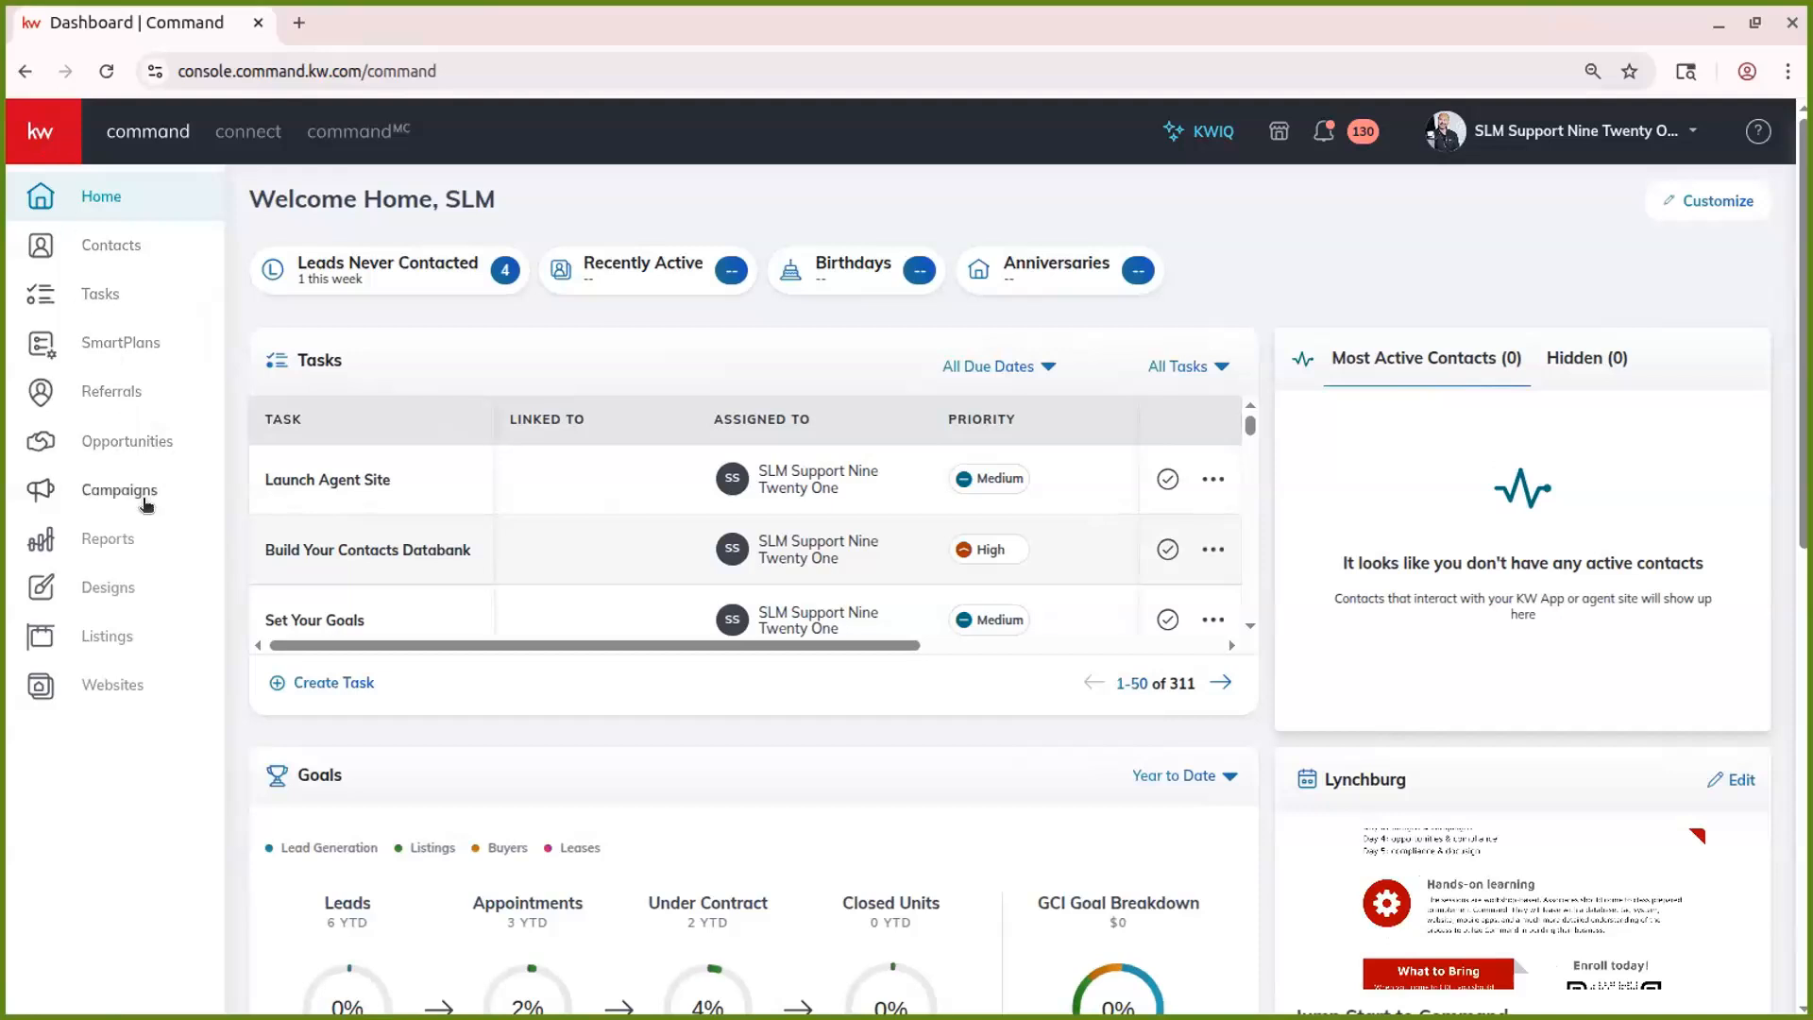
left_click(42, 144)
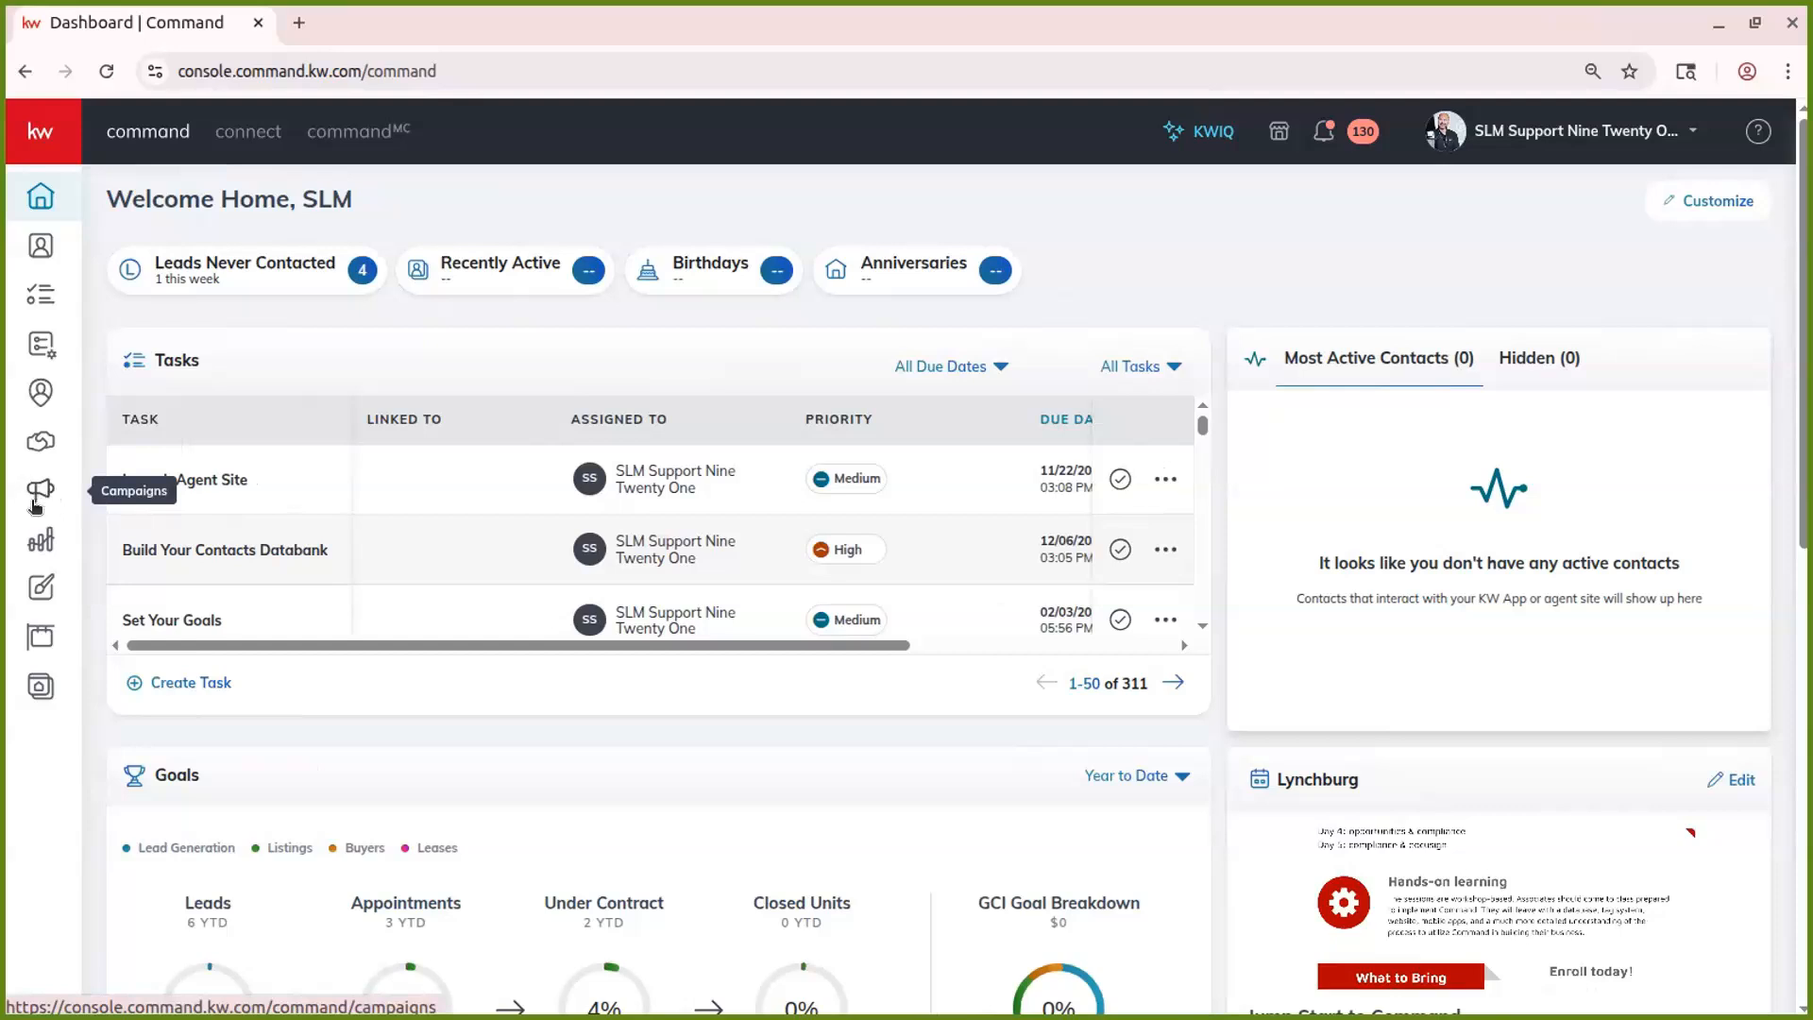
left_click(43, 494)
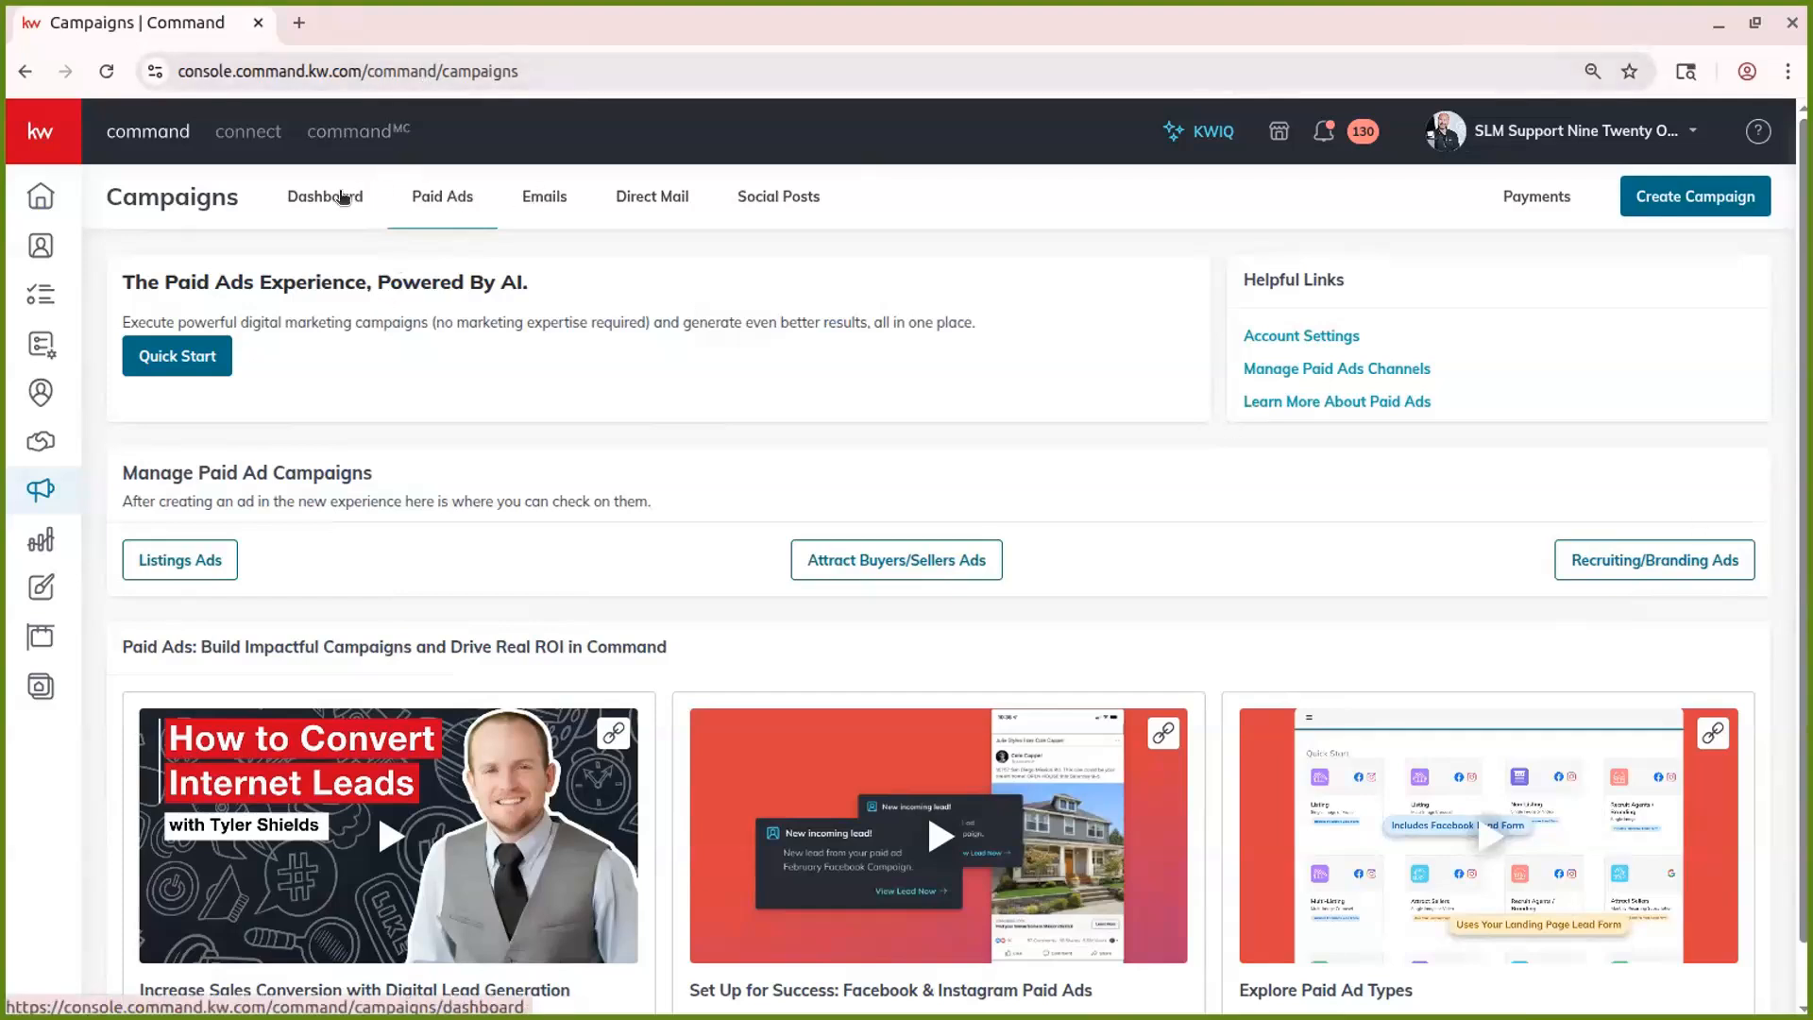
Look through the Dashboard, Paid Ads, Social Posts, Direct Mail and Emails sections of Campaigns
left_click(345, 198)
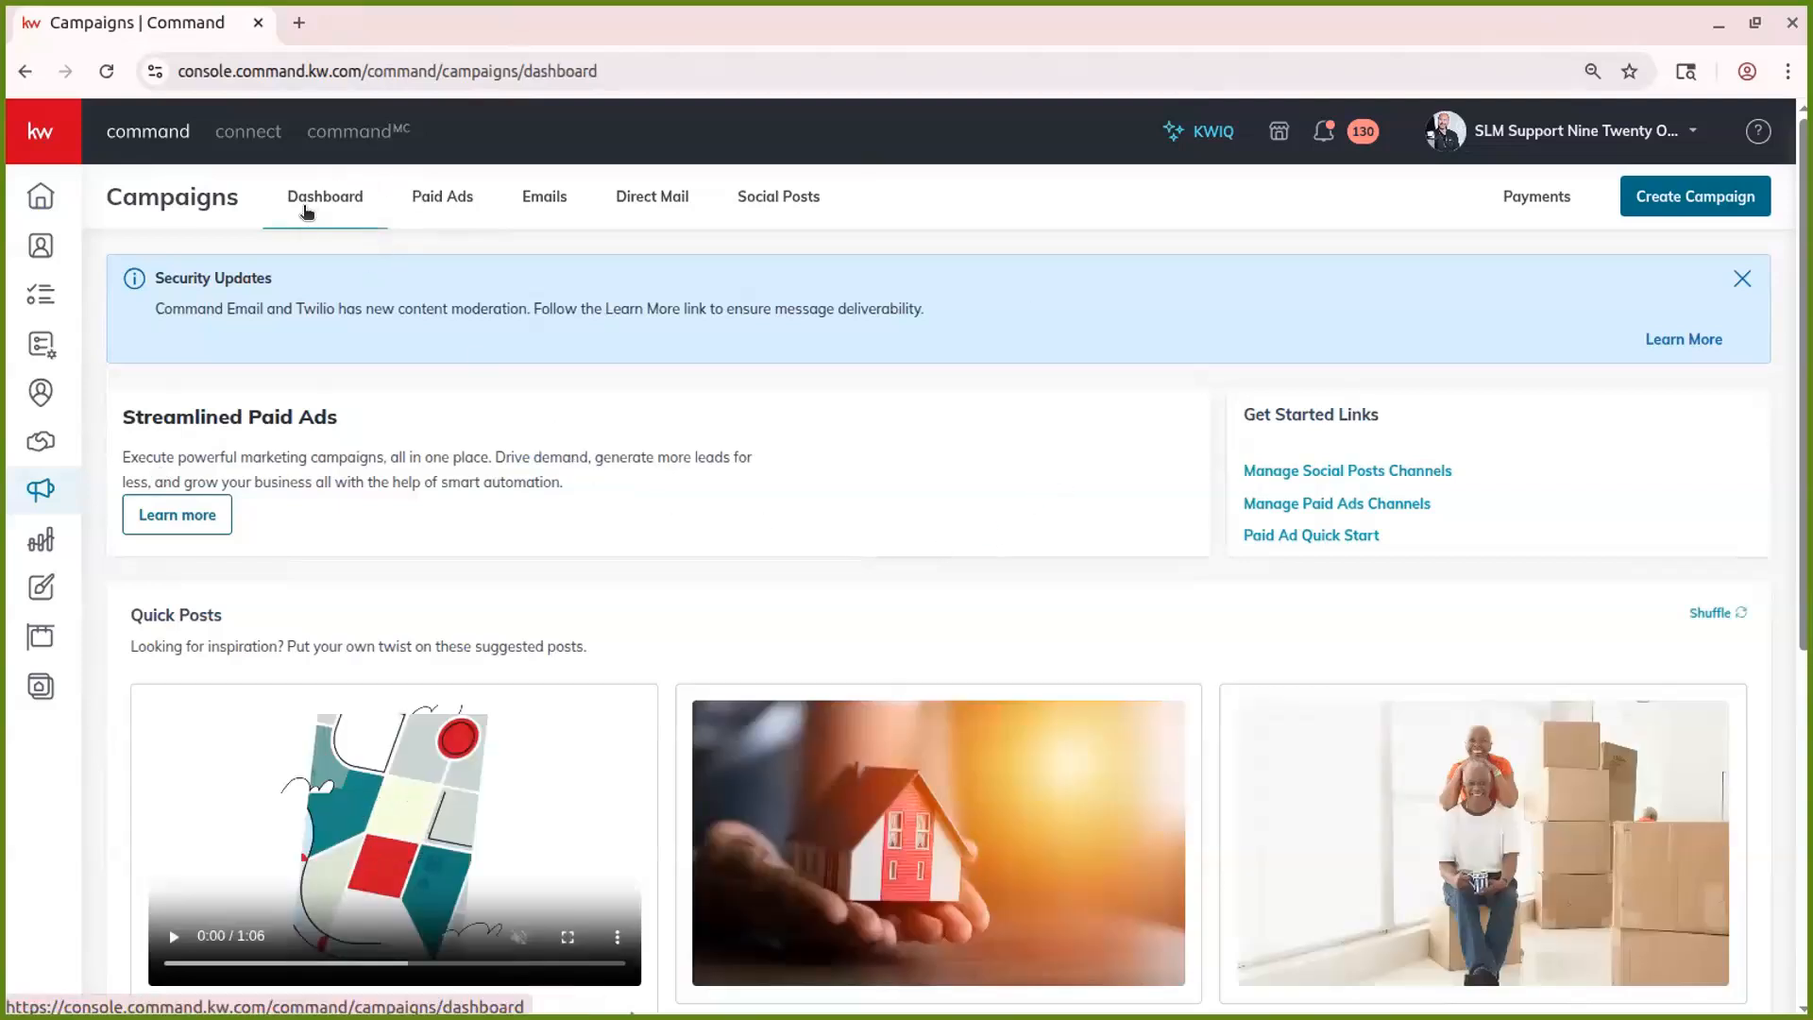
left_click(444, 199)
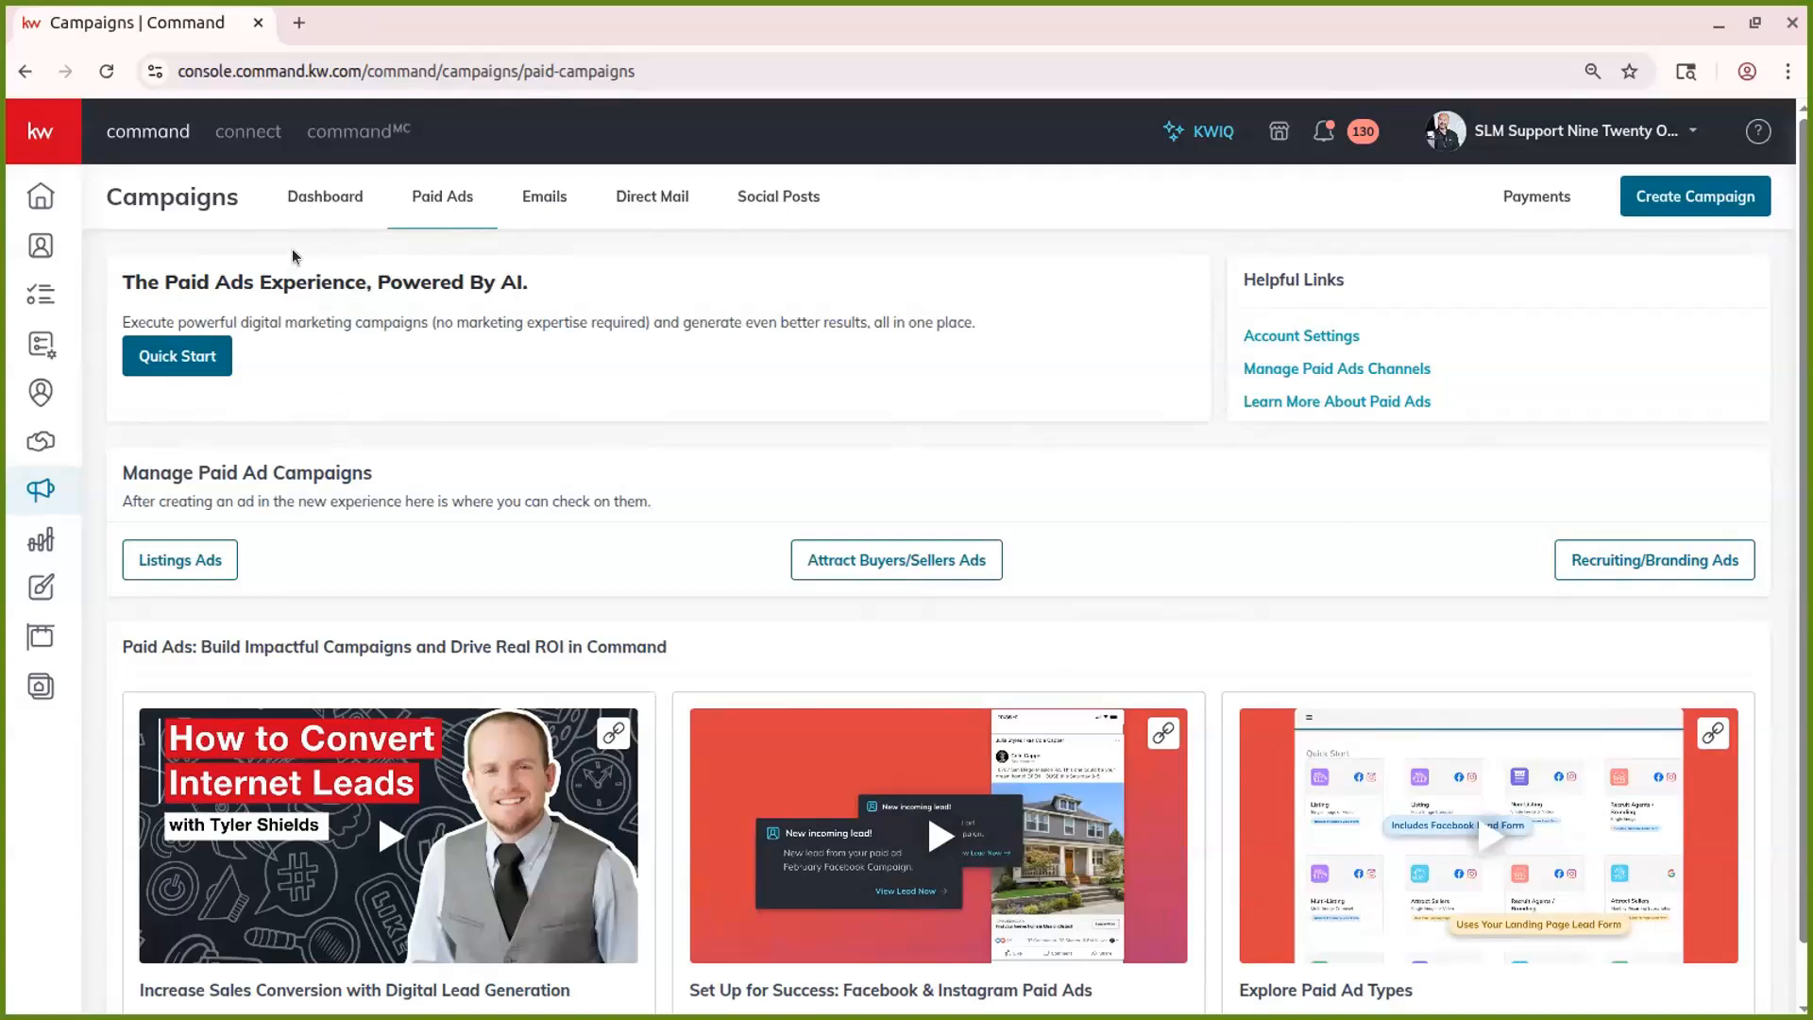
left_click(335, 206)
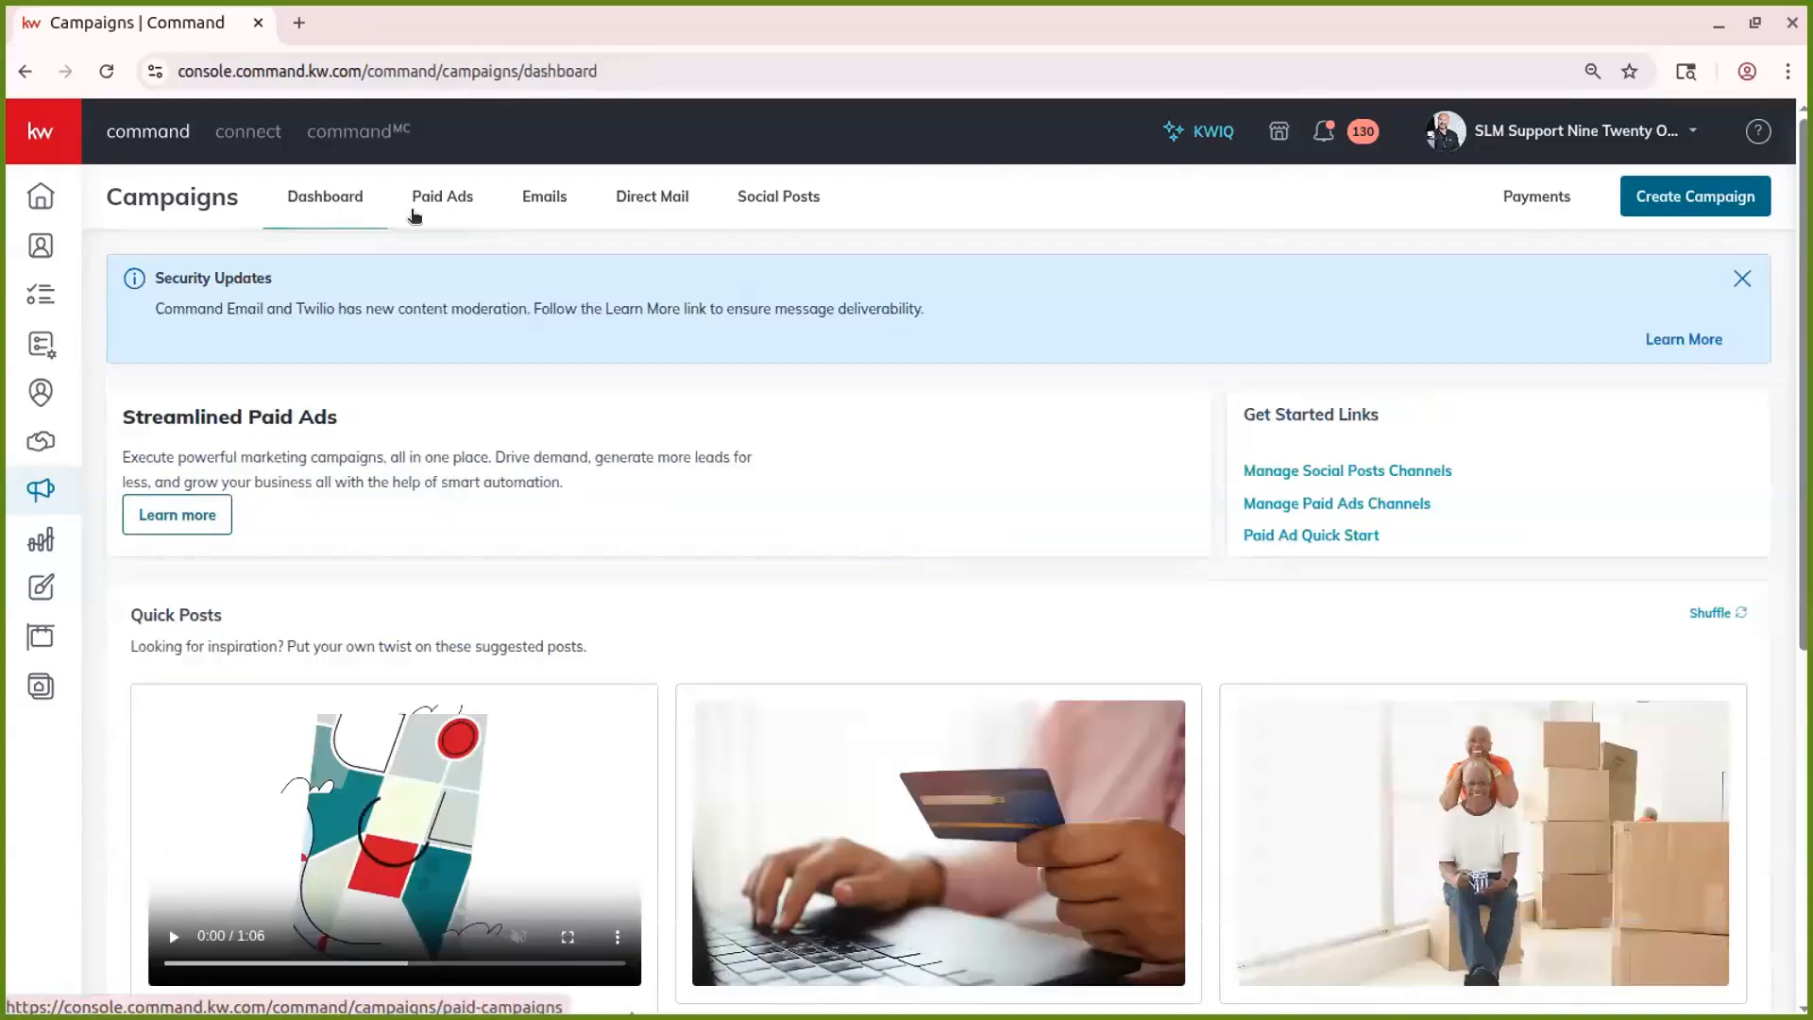
left_click(414, 217)
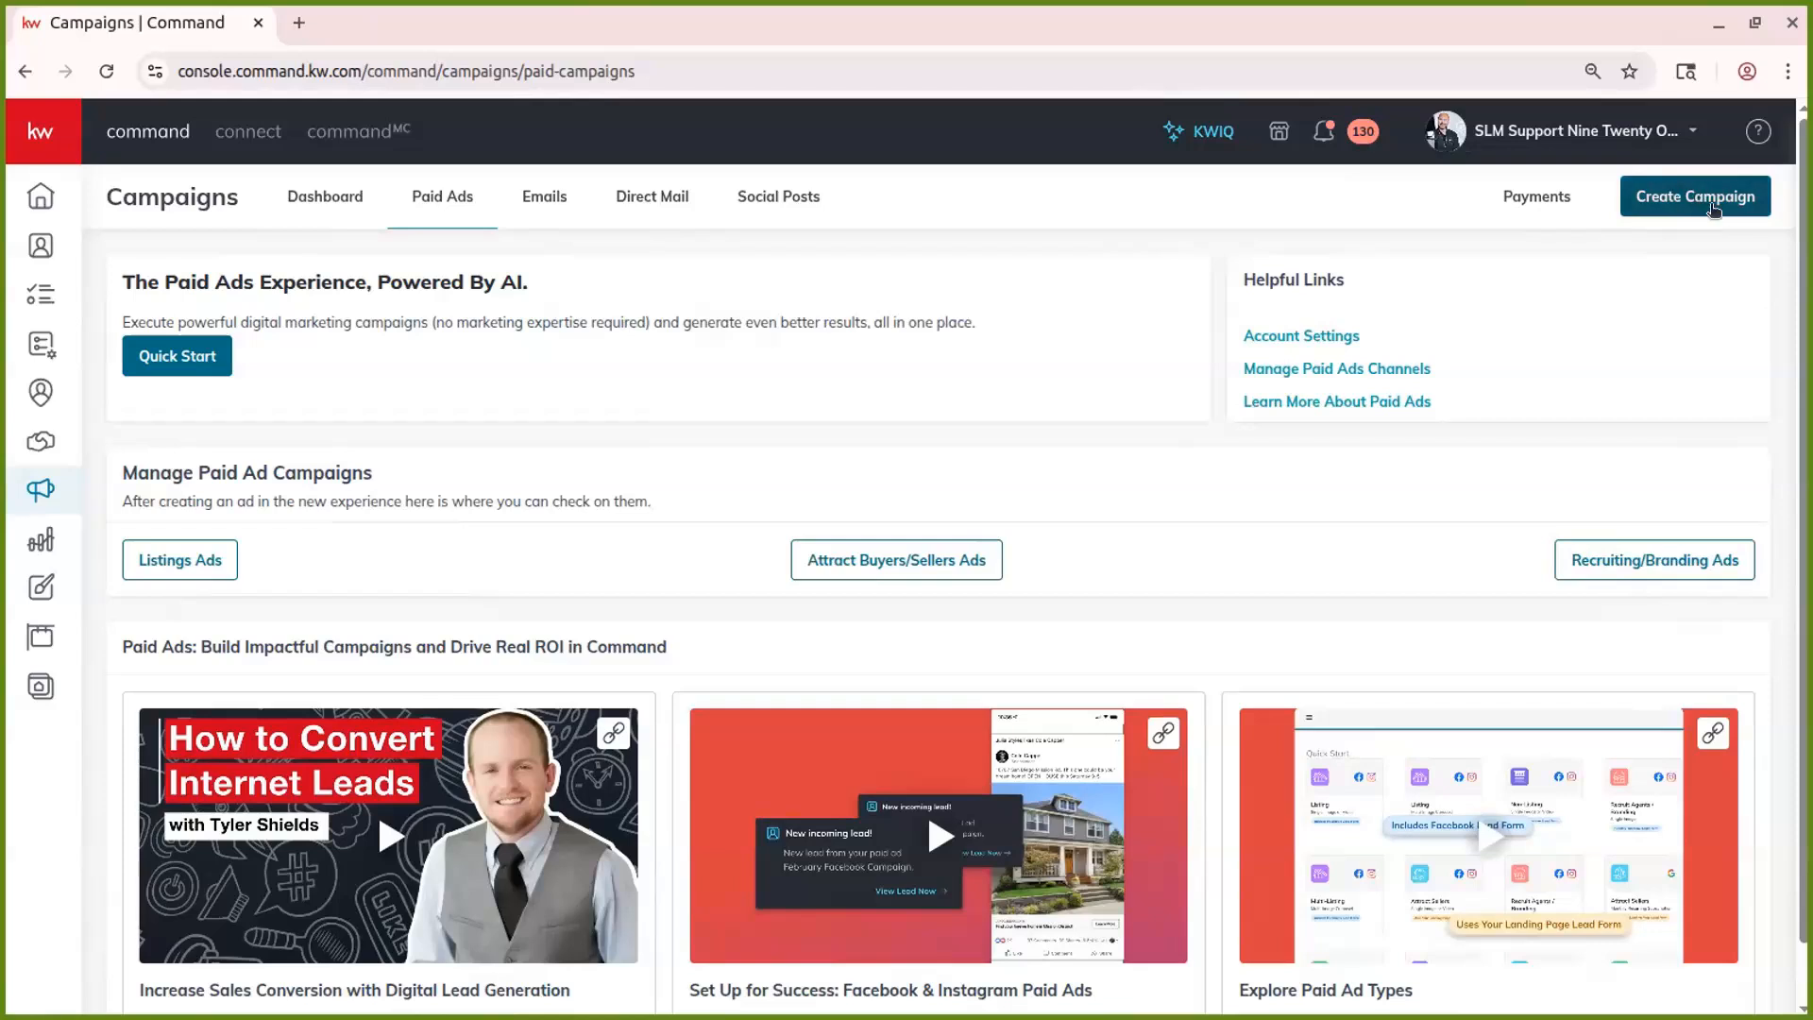
left_click(791, 212)
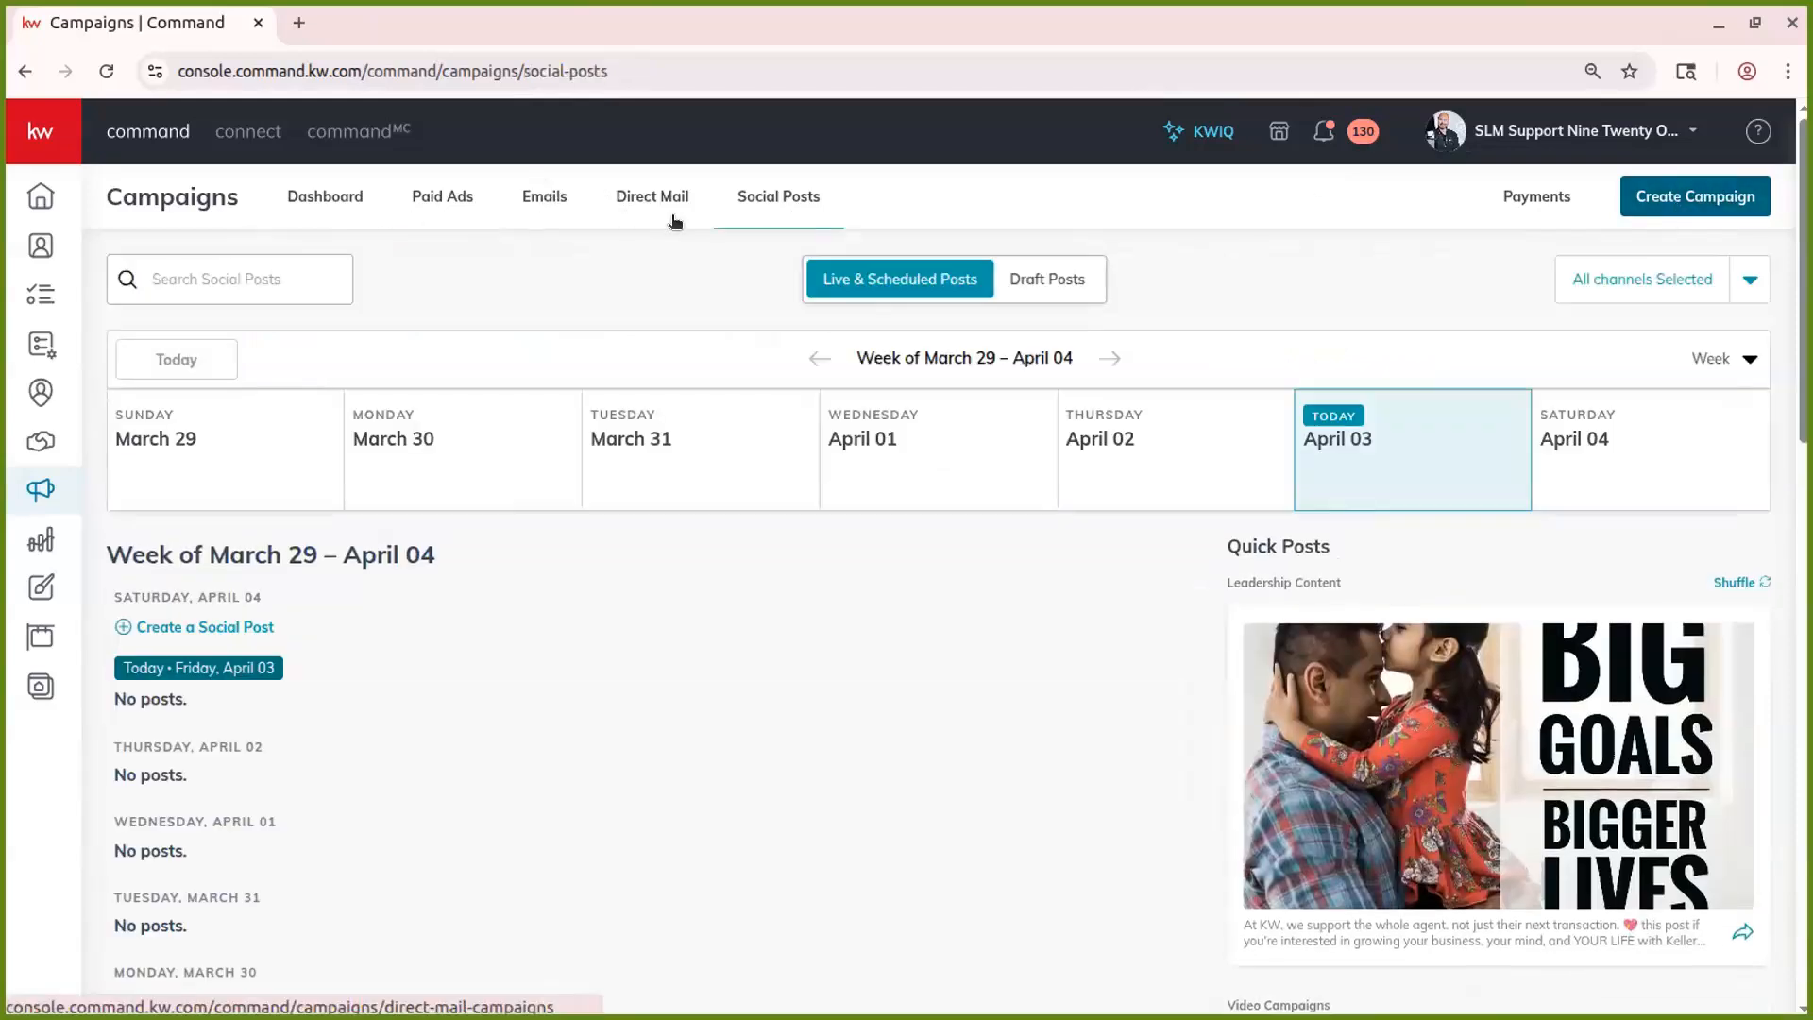
left_click(674, 218)
left_click(514, 200)
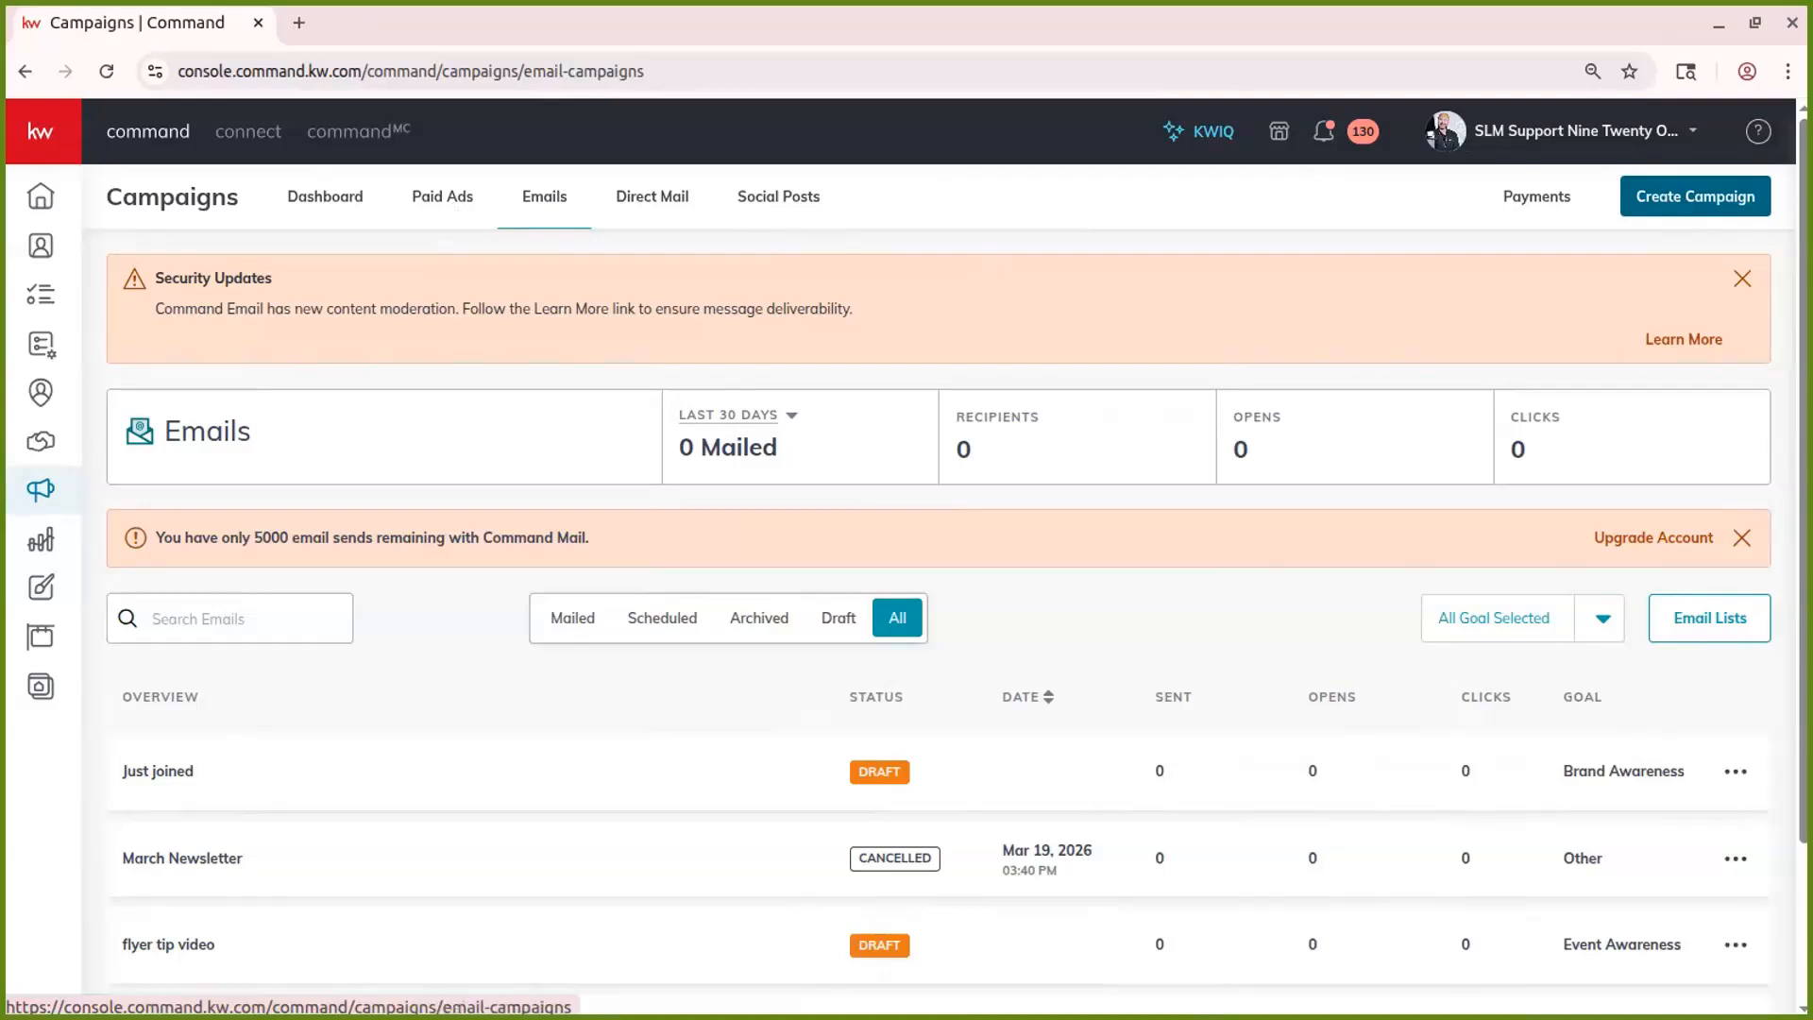
View the campaign types offered for a new campaign, close the choices and return to Paid Ads
left_click(1691, 196)
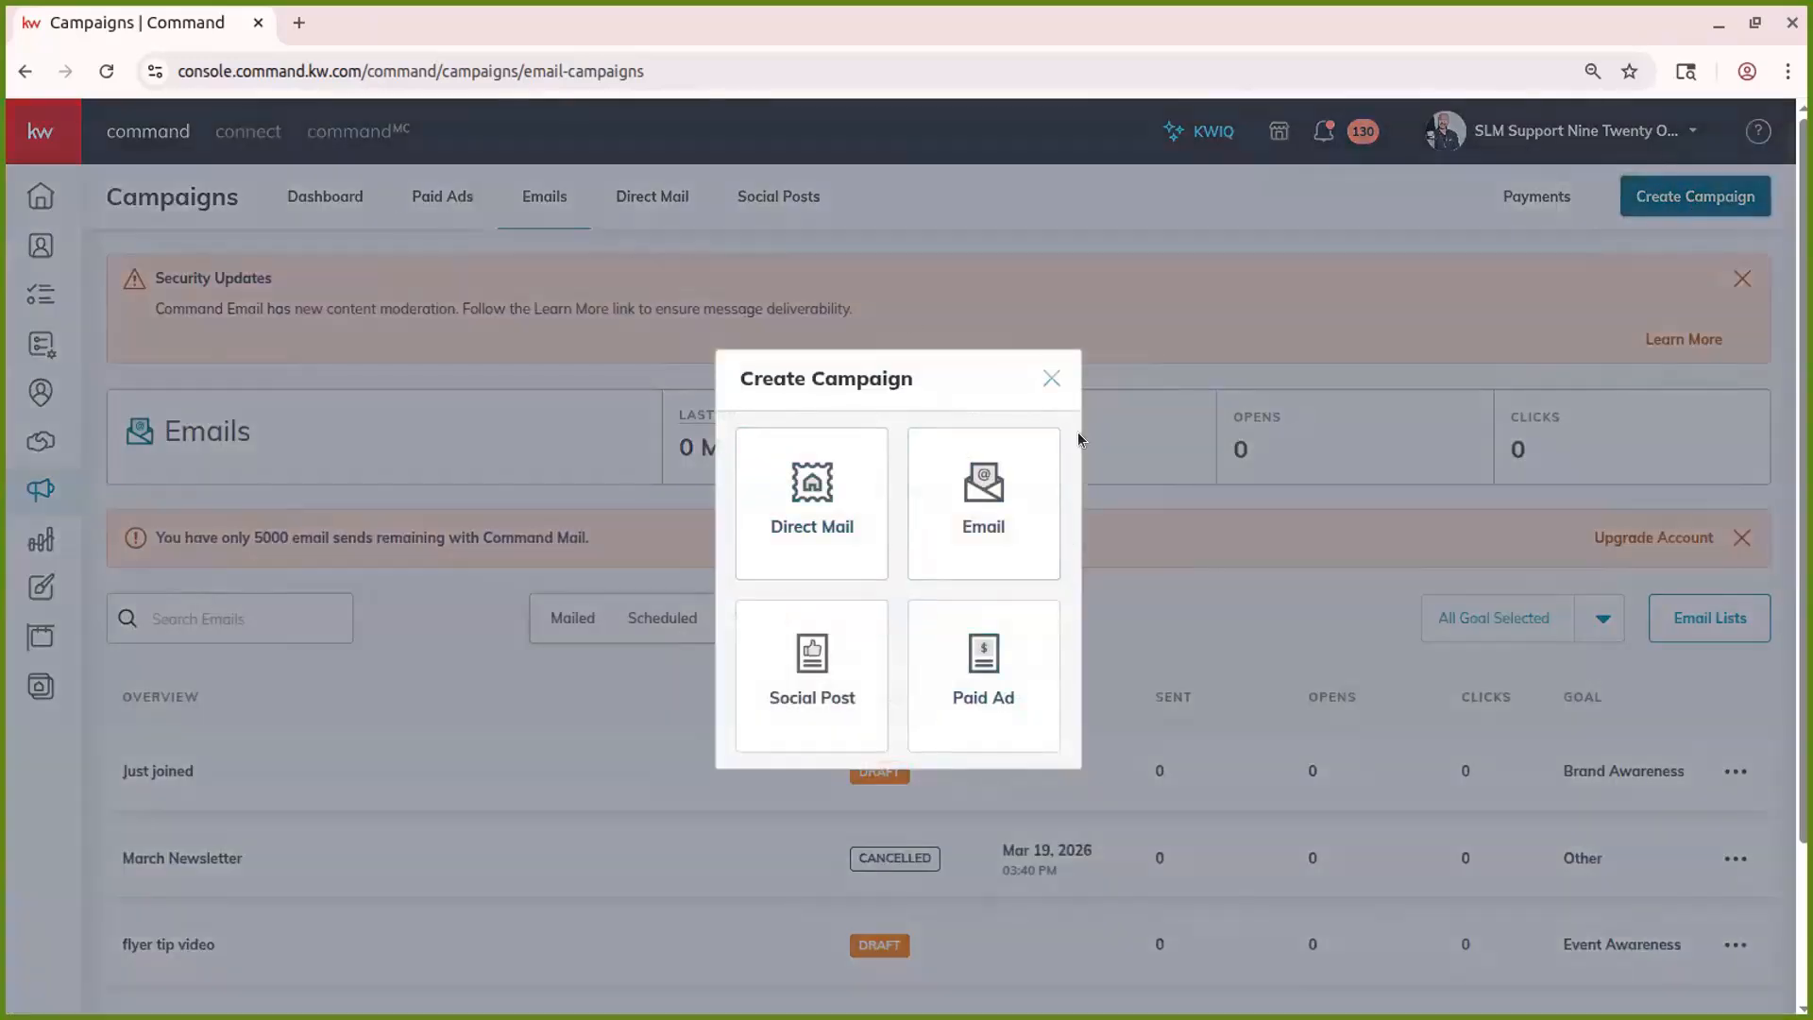
left_click(1046, 376)
left_click(395, 194)
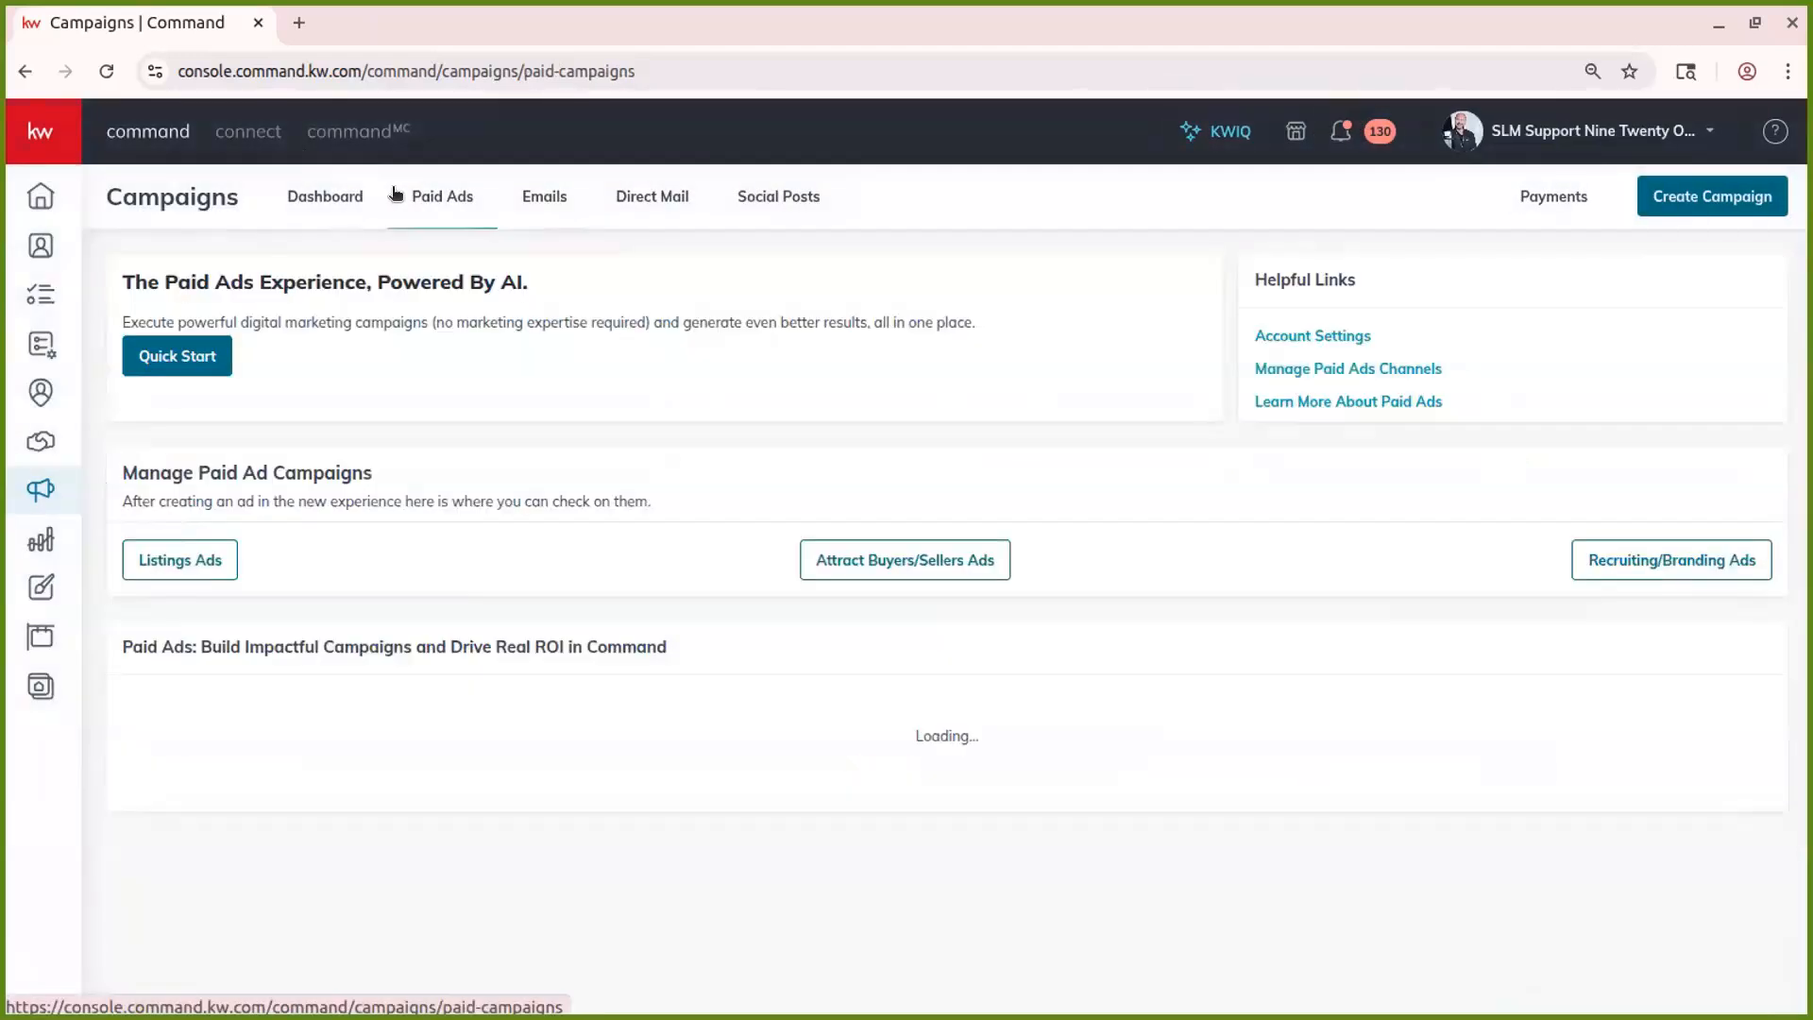
Create a paid ad campaign from the Facebook and Instagram Listing quick start for a single image or video with Facebook lead form
left_click(1691, 198)
left_click(989, 680)
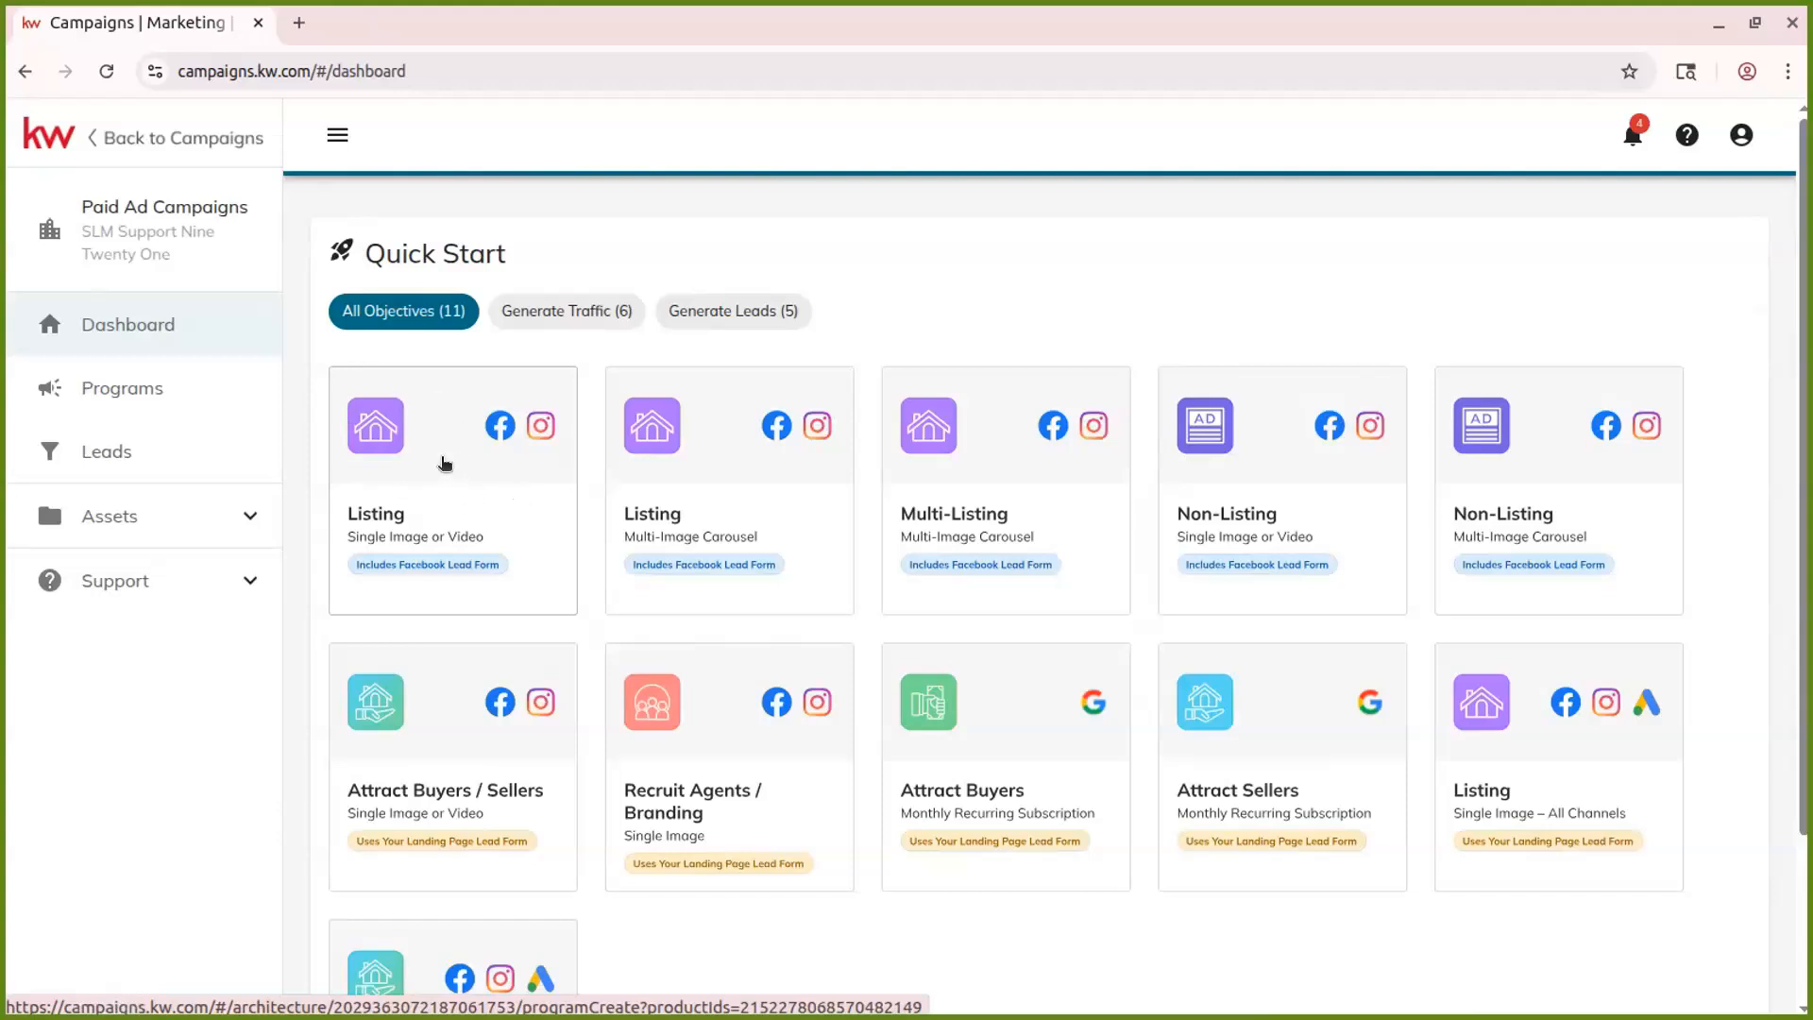
left_click(444, 463)
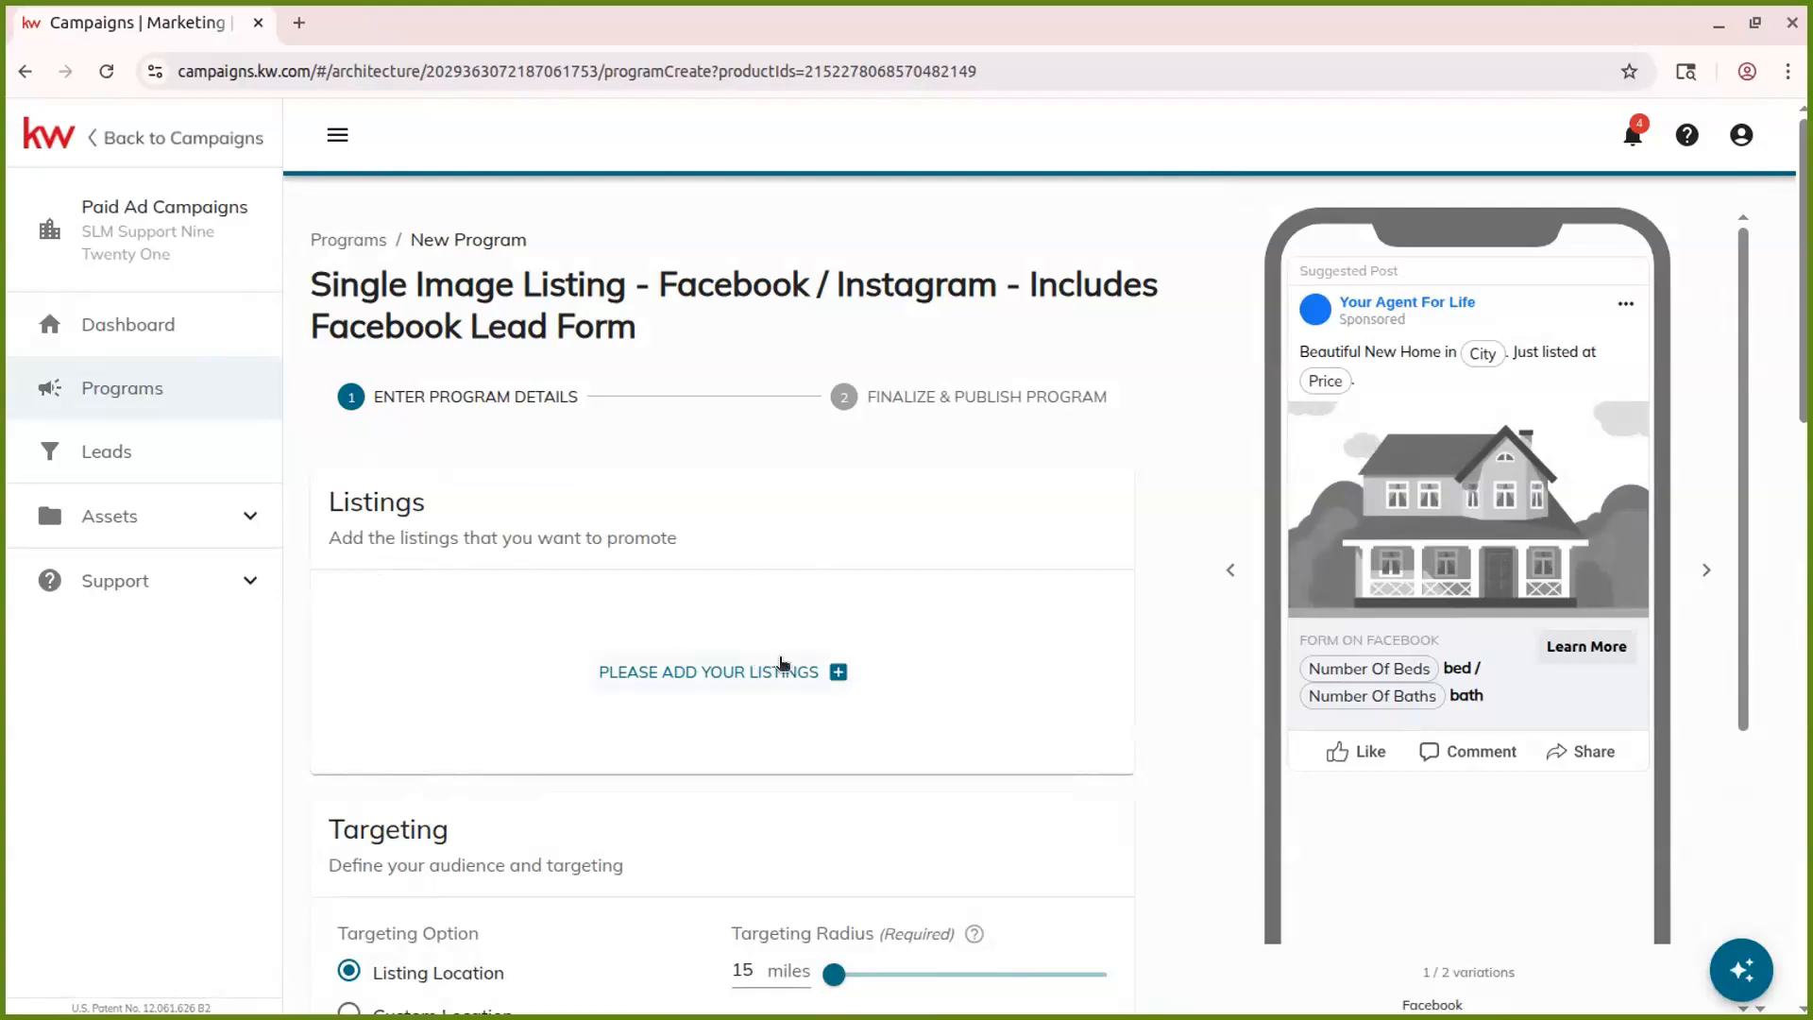
Start adding a listing to promote and filter the available listings by Street Address containing the property's street address
left_click(780, 666)
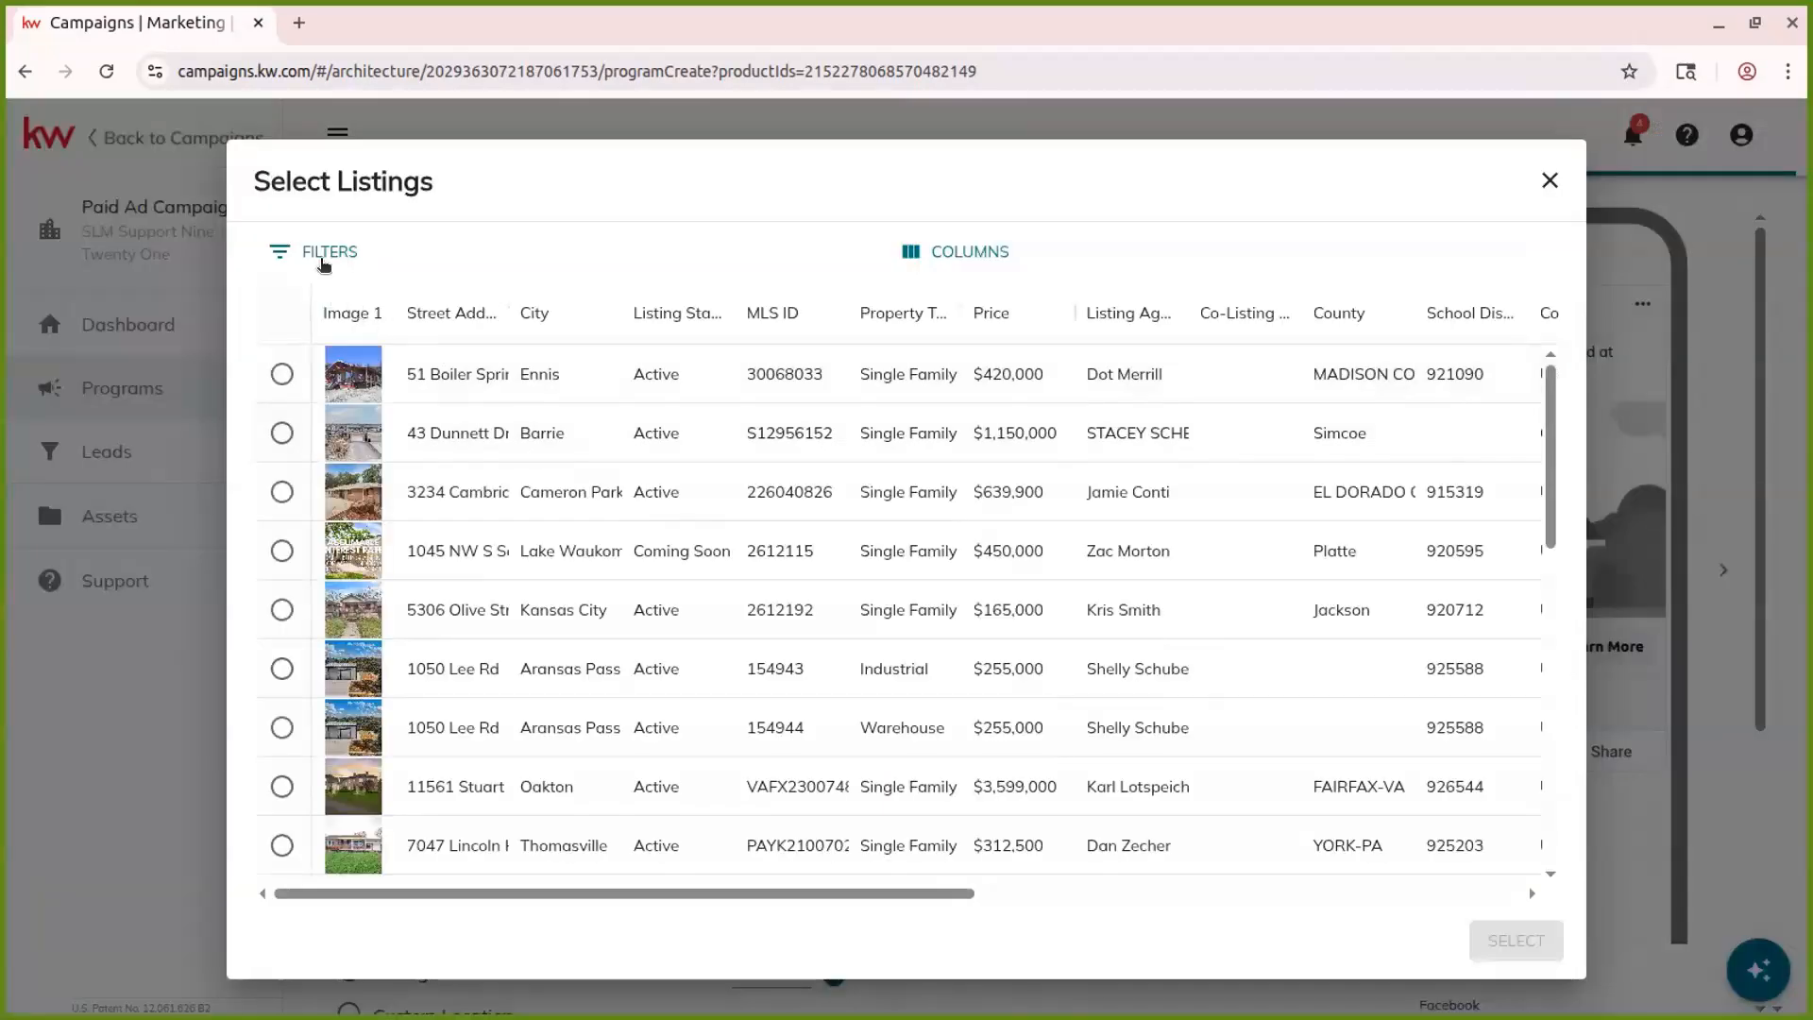
left_click(304, 249)
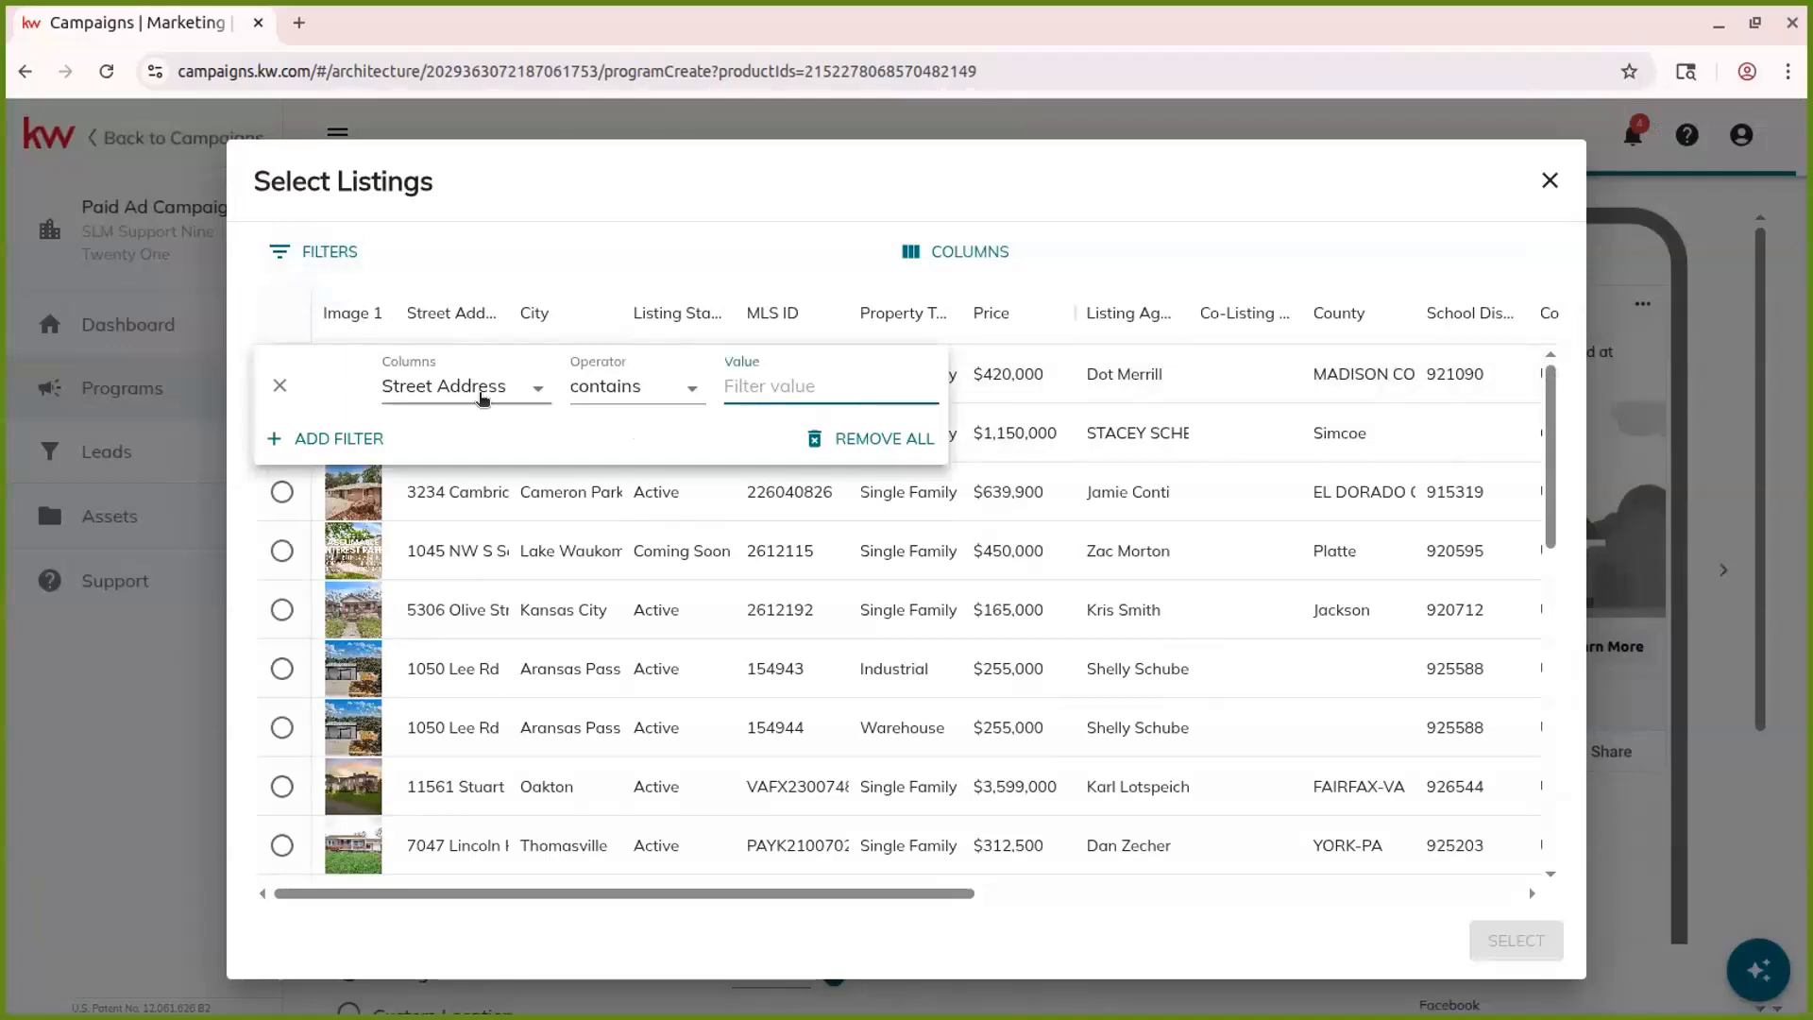
left_click(450, 387)
left_click(789, 374)
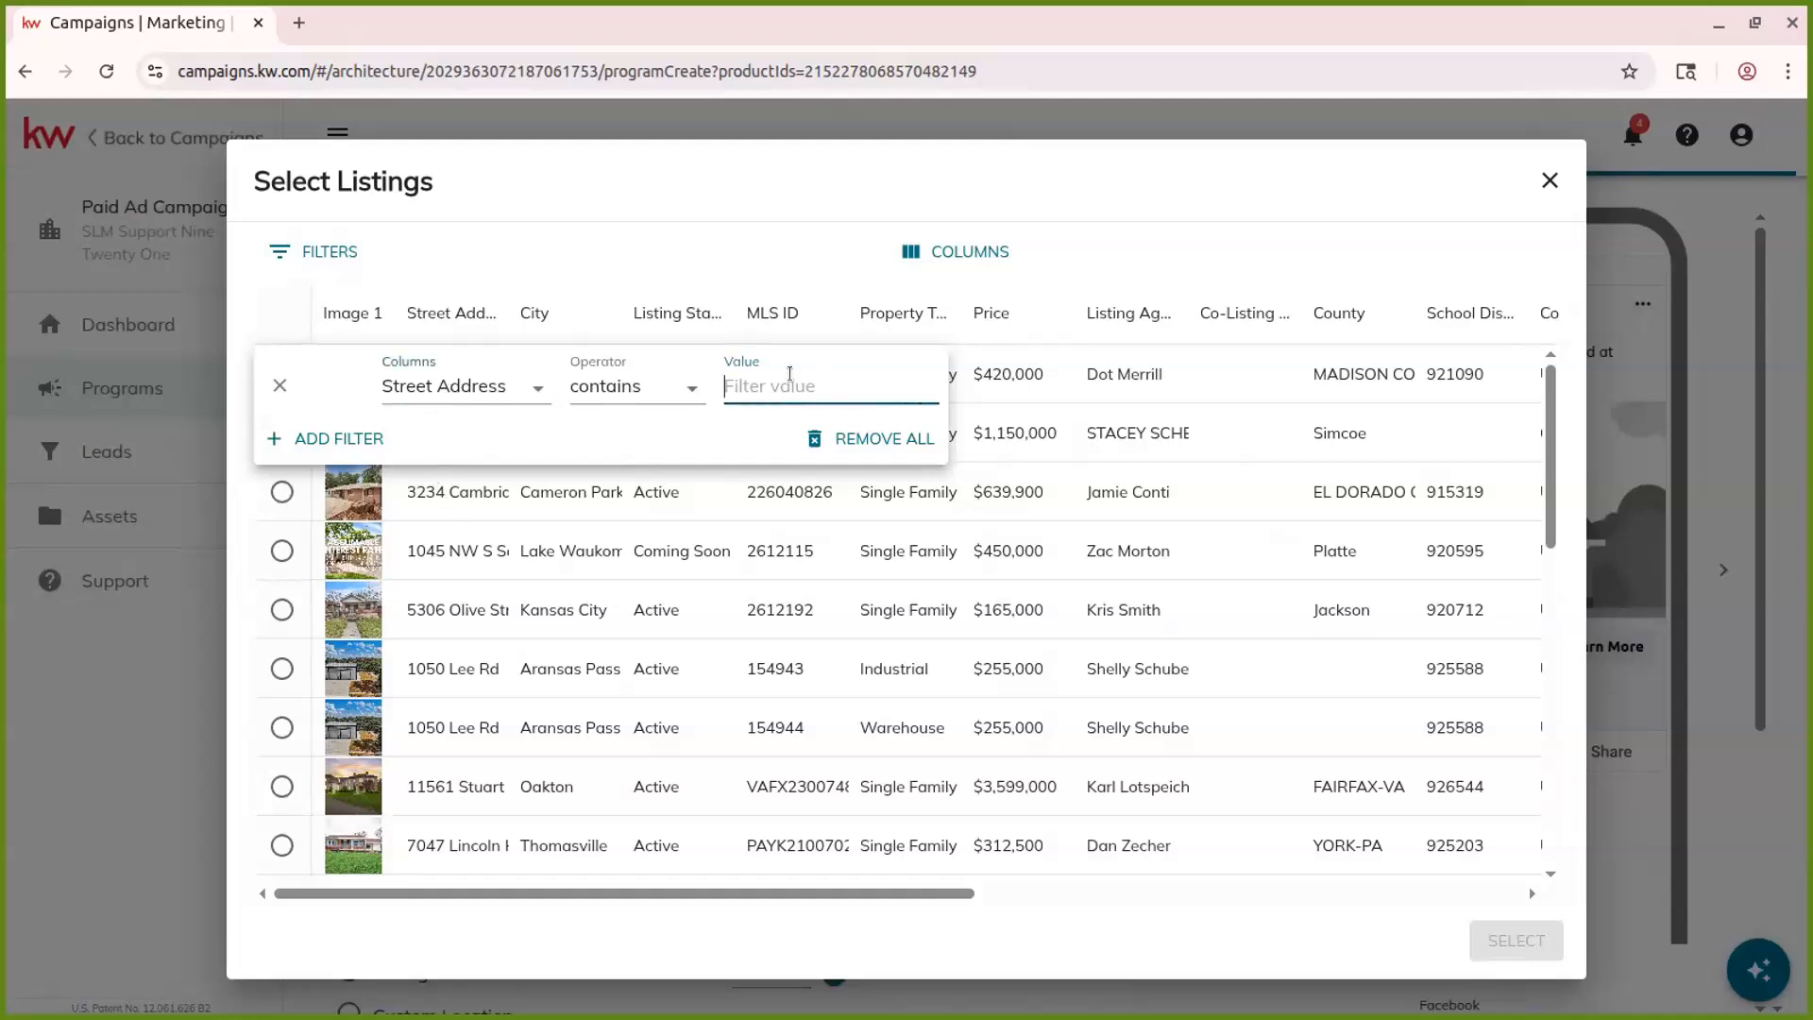
type("123 mi")
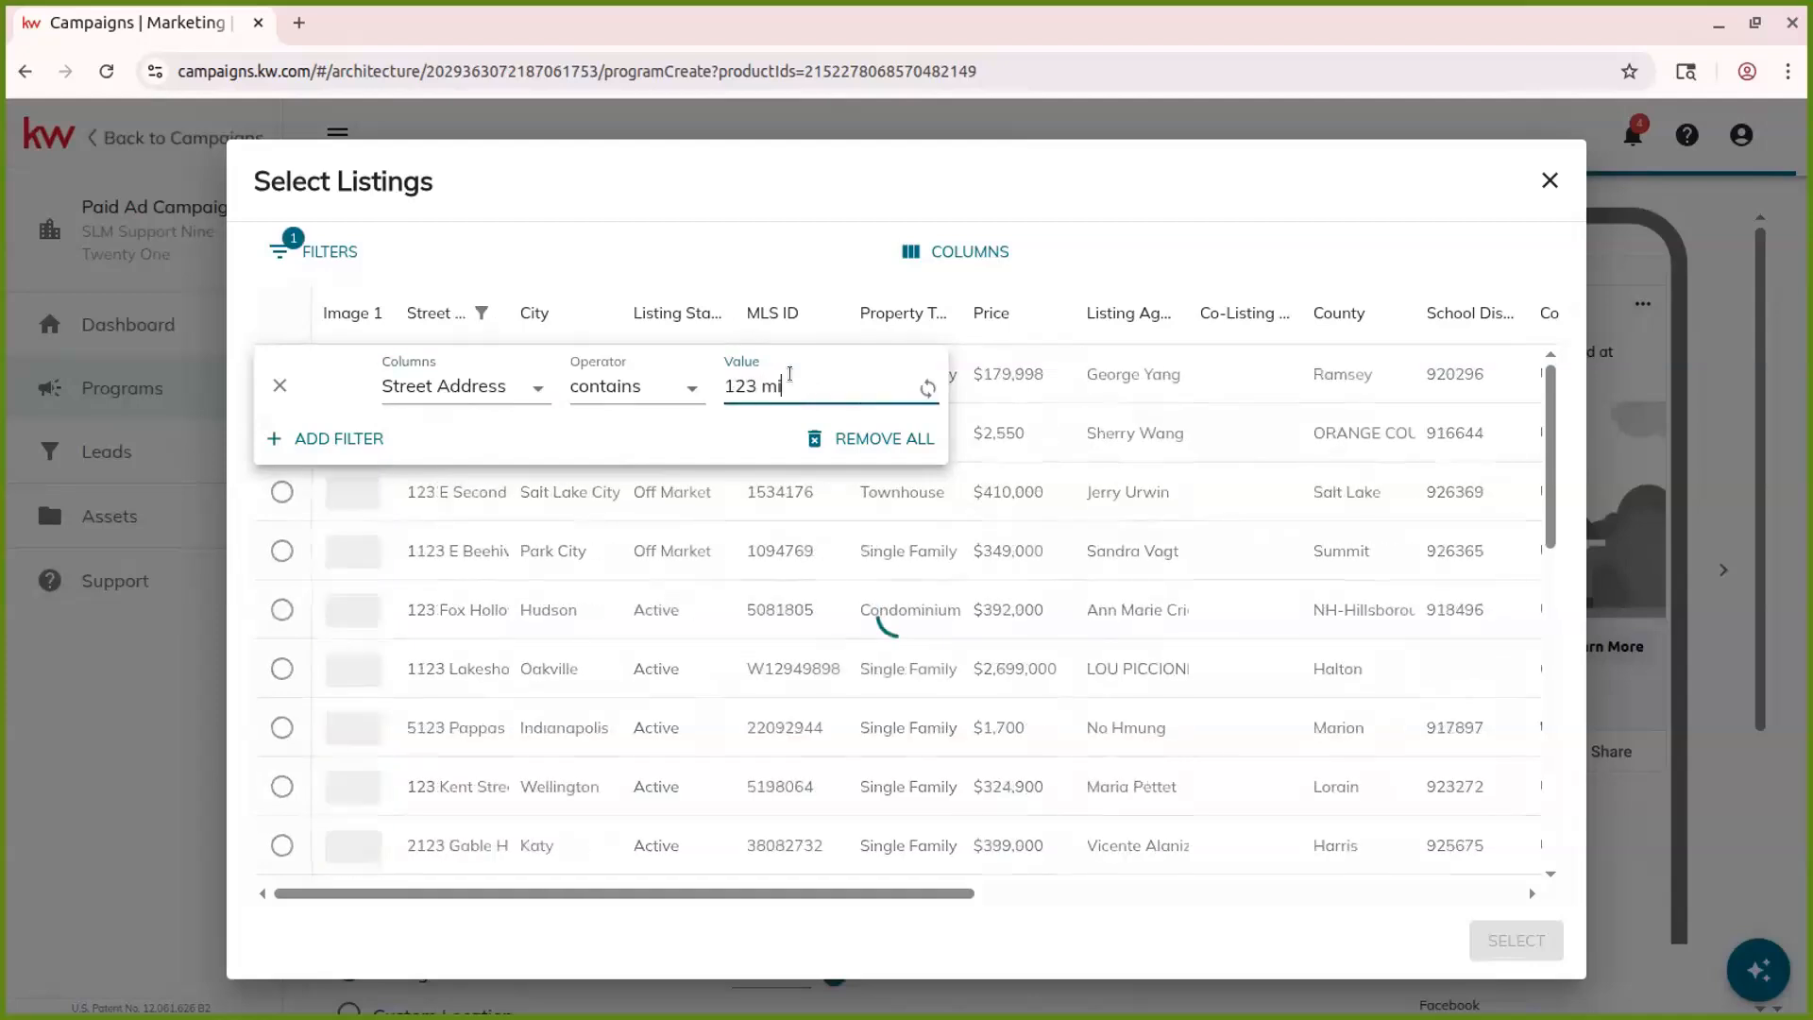
key("BackSpace")
type("ain s")
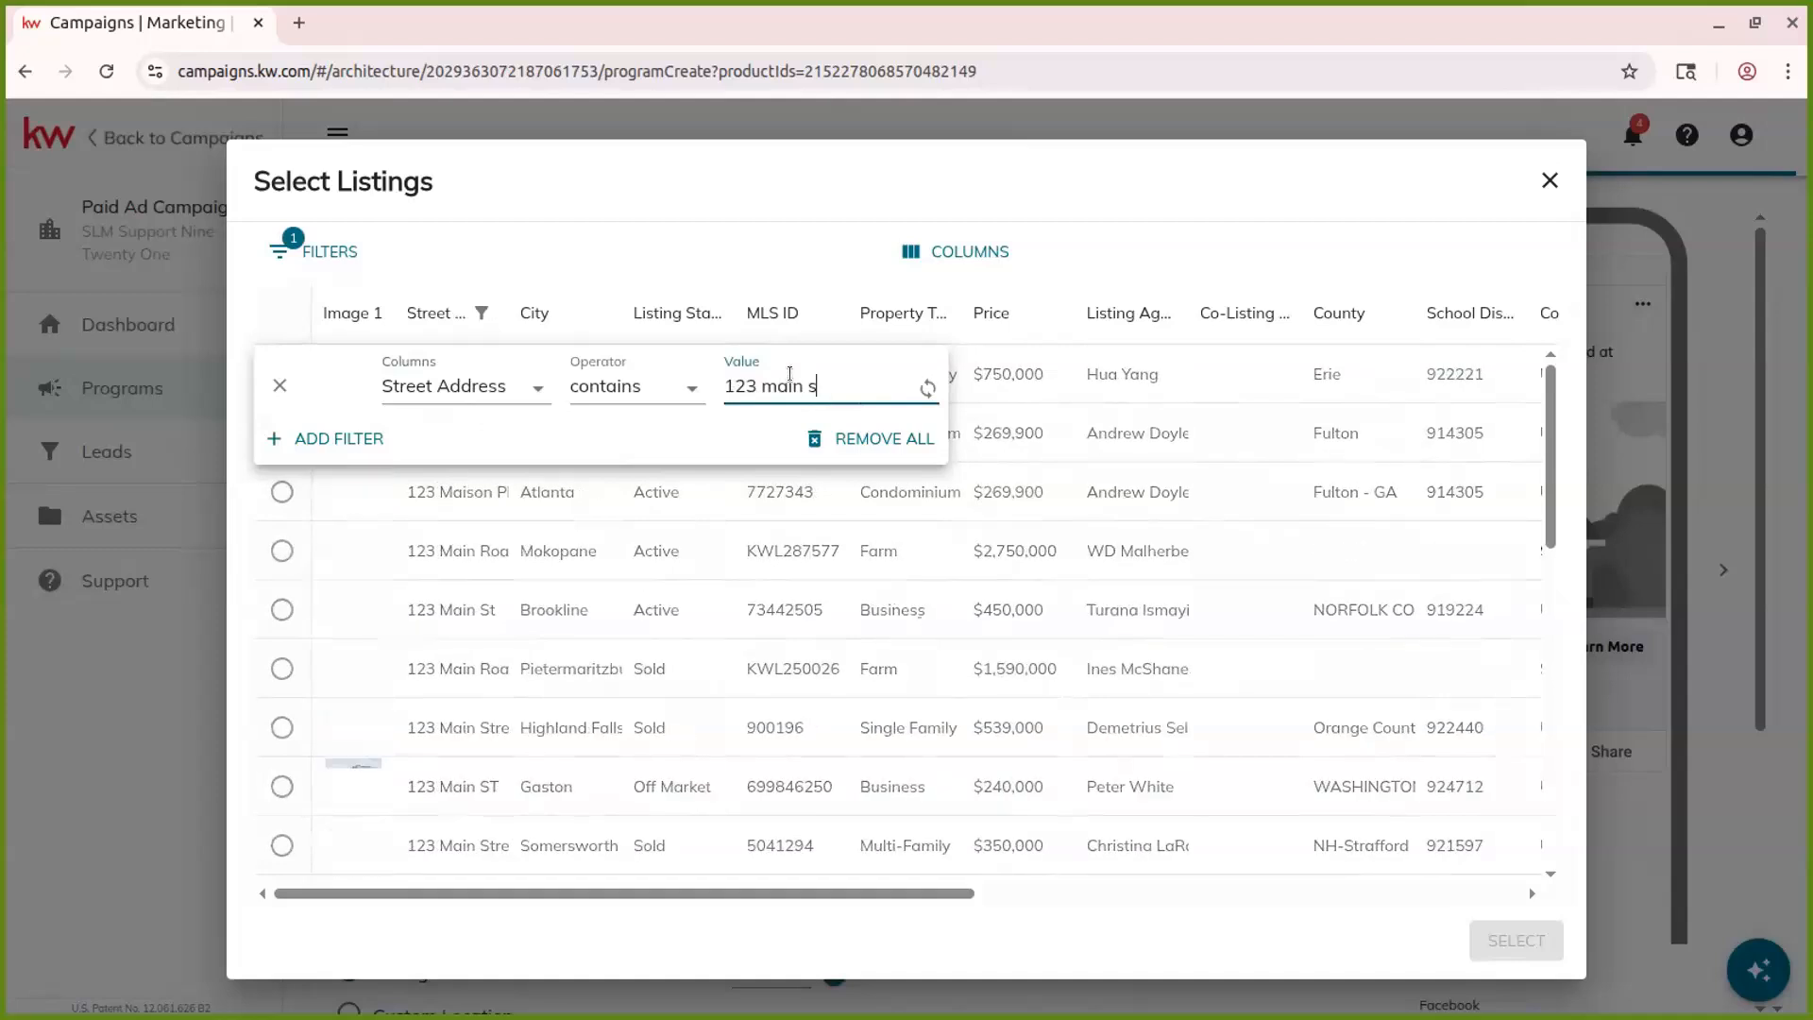
type("treet")
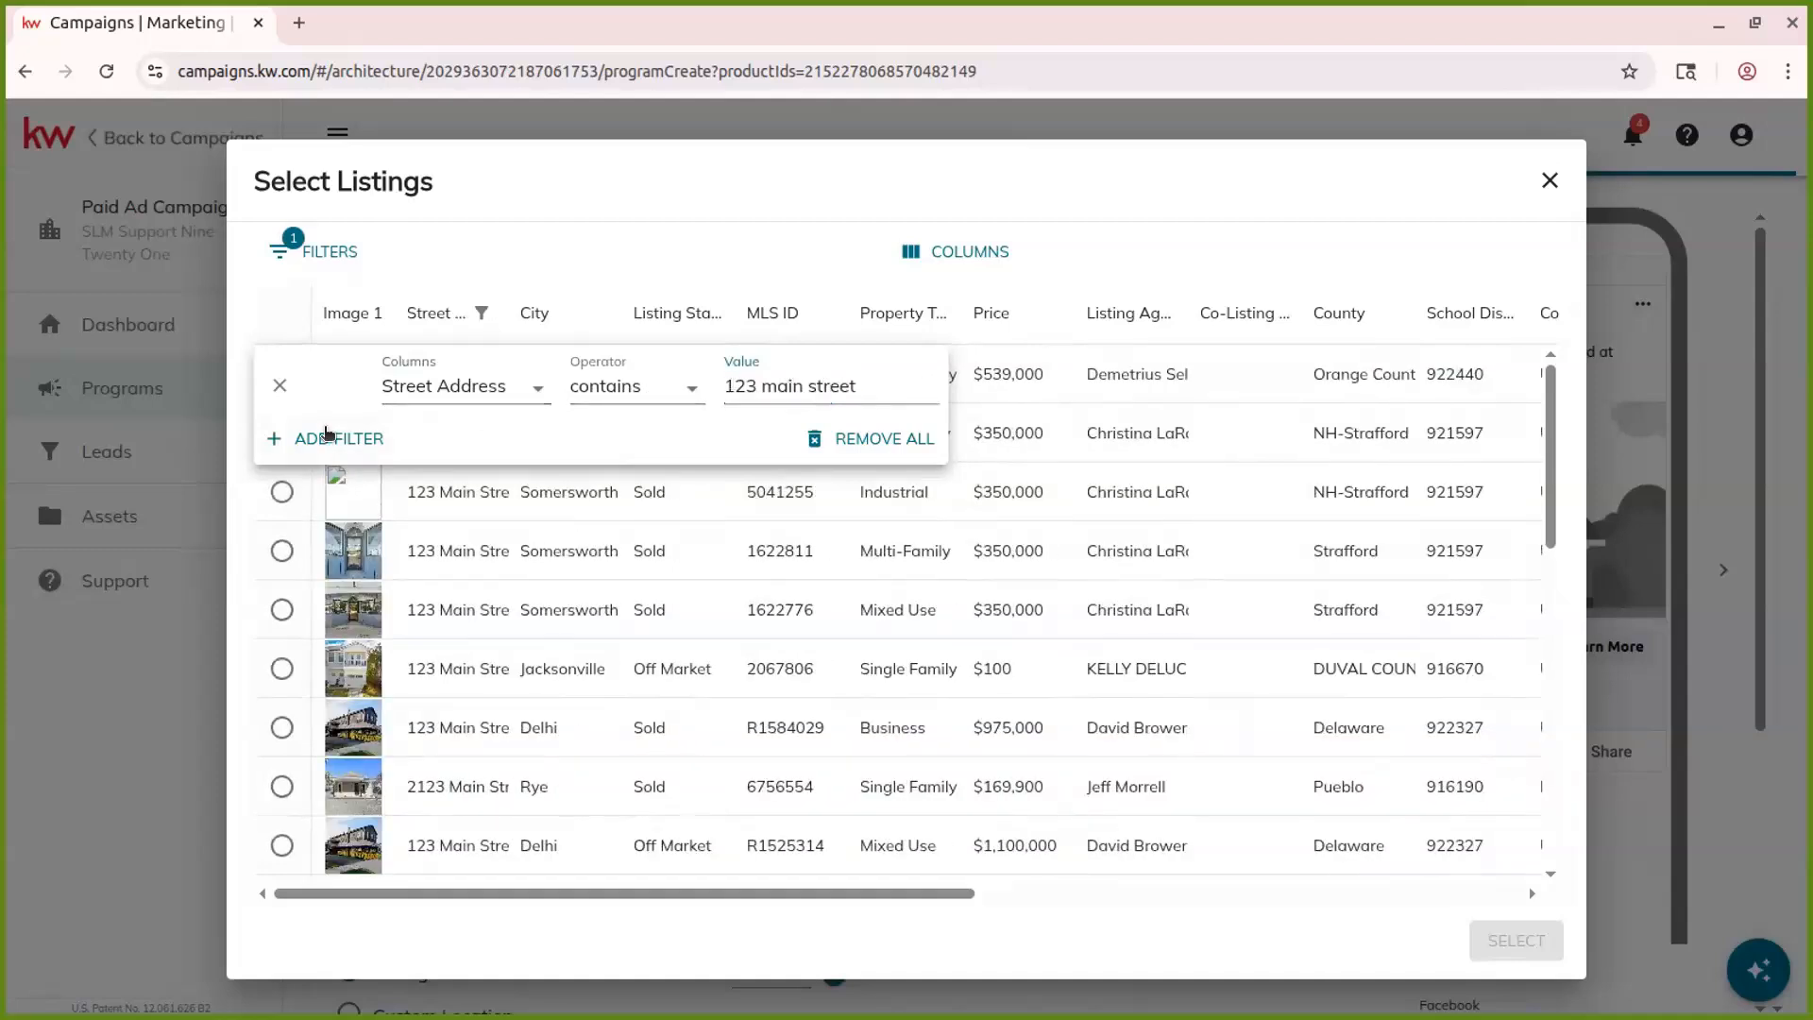
Add a second filter for Listing Status containing Active, and add the matching listing to the program
left_click(325, 438)
left_click(458, 456)
left_click(464, 565)
left_click(793, 461)
type("Acti")
type("b")
key("BackSpace")
type("ve")
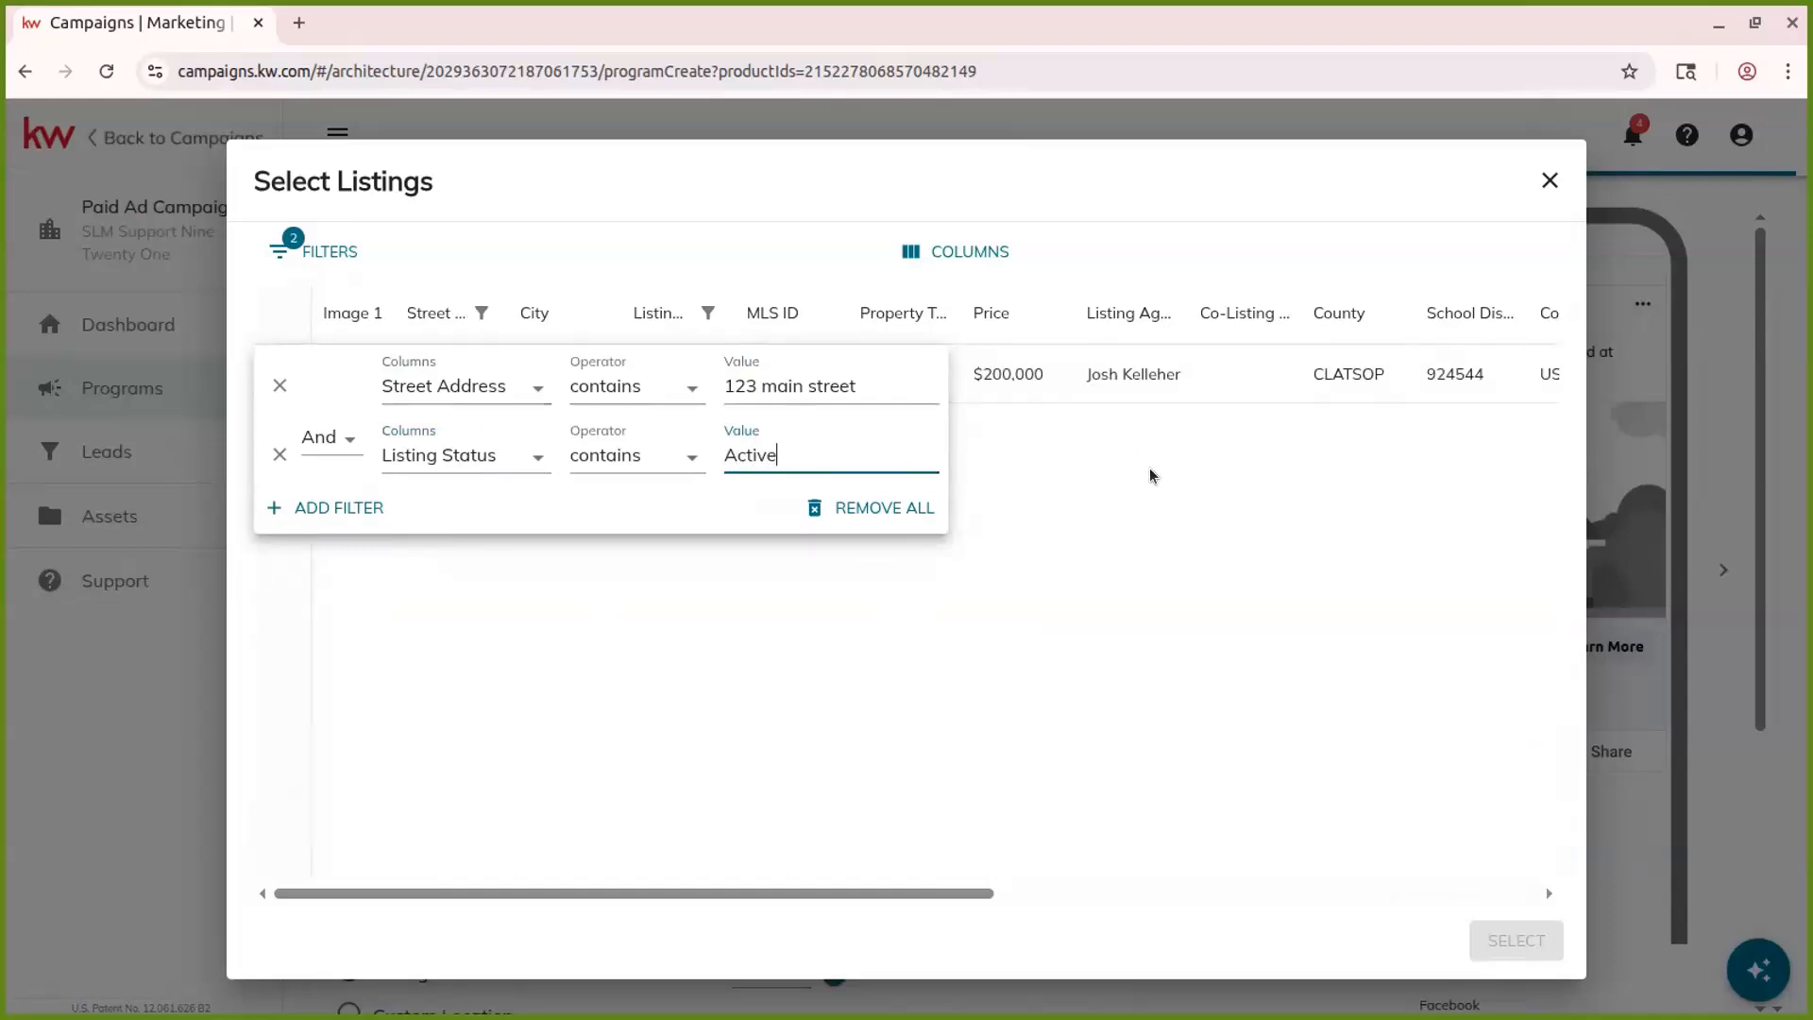
left_click(1150, 475)
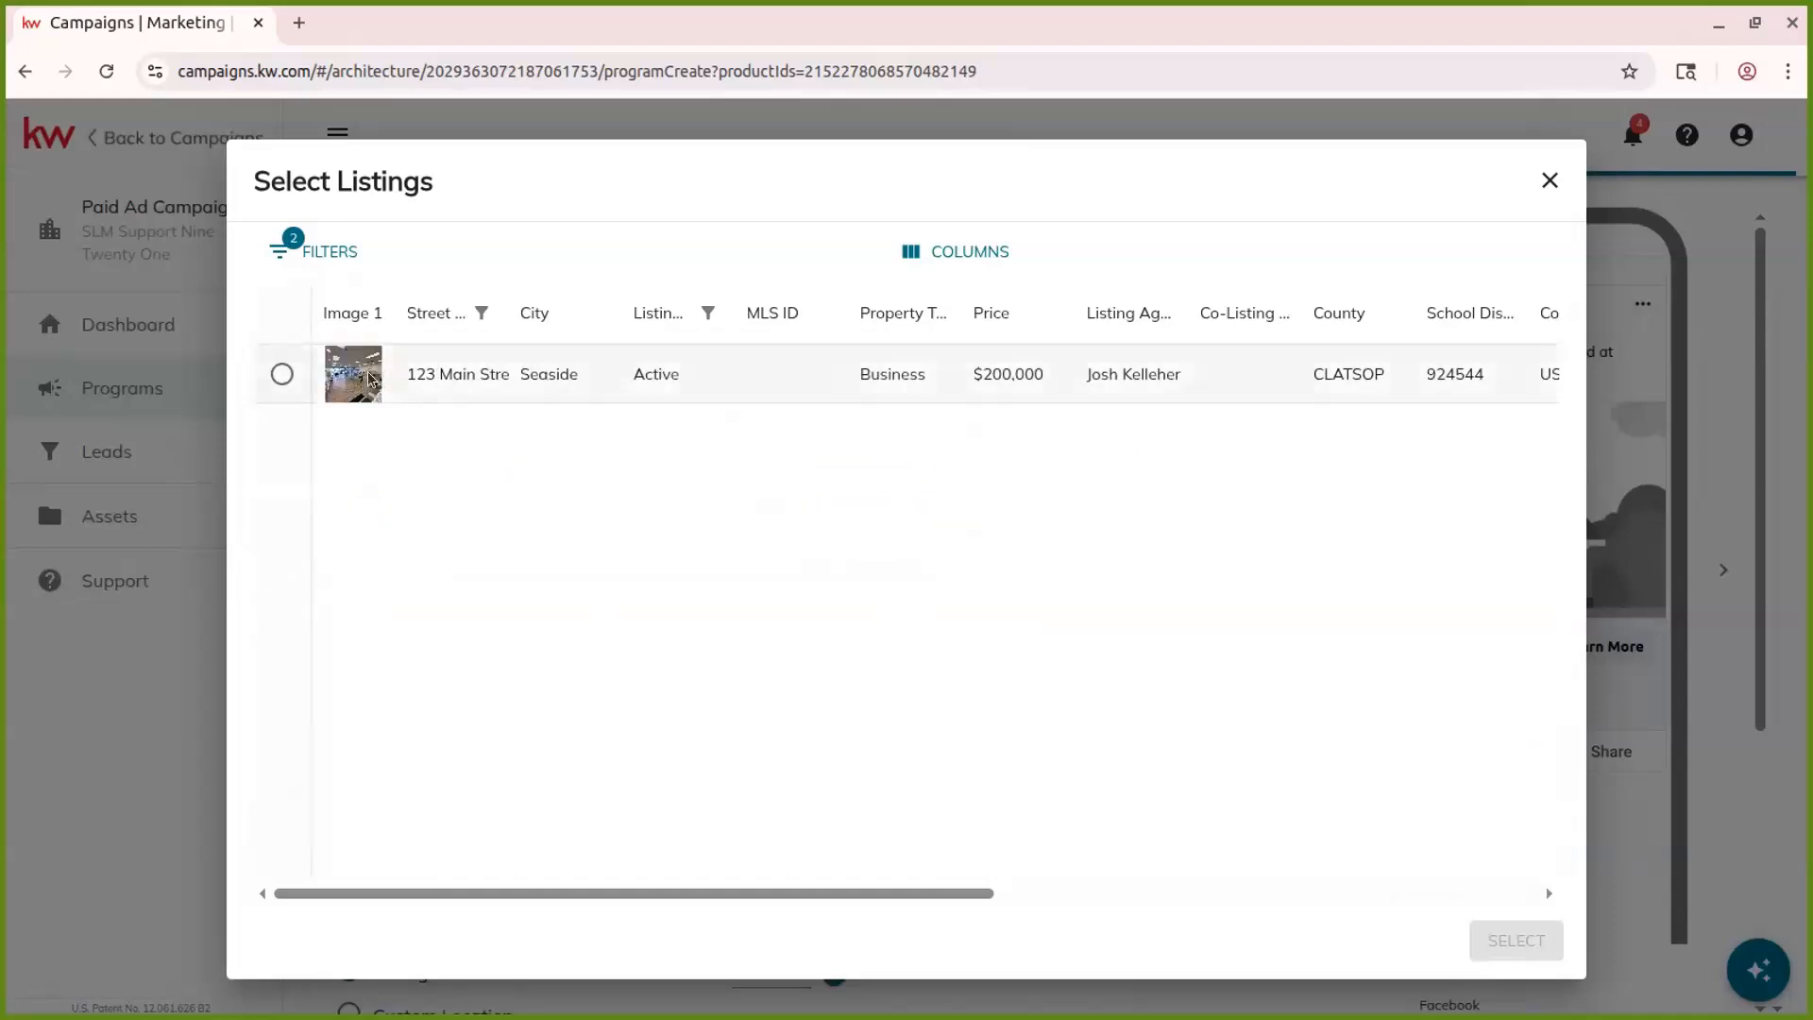
left_click(282, 374)
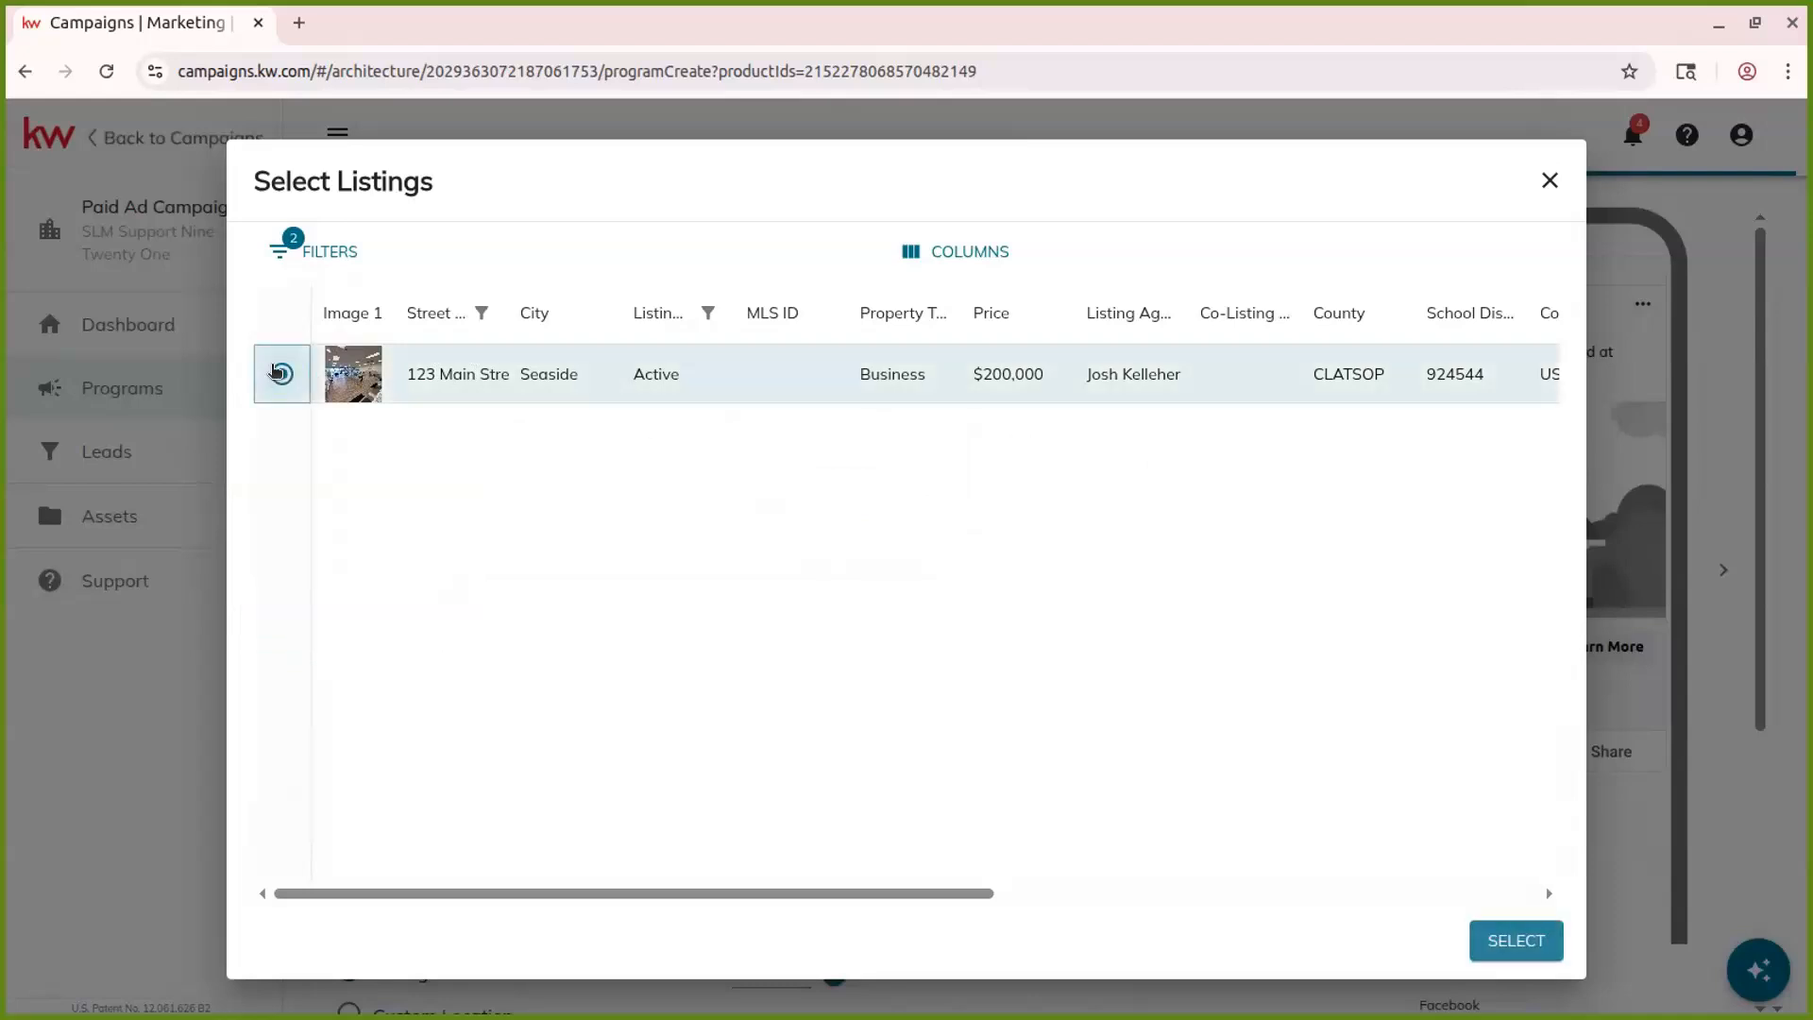
left_click(1517, 942)
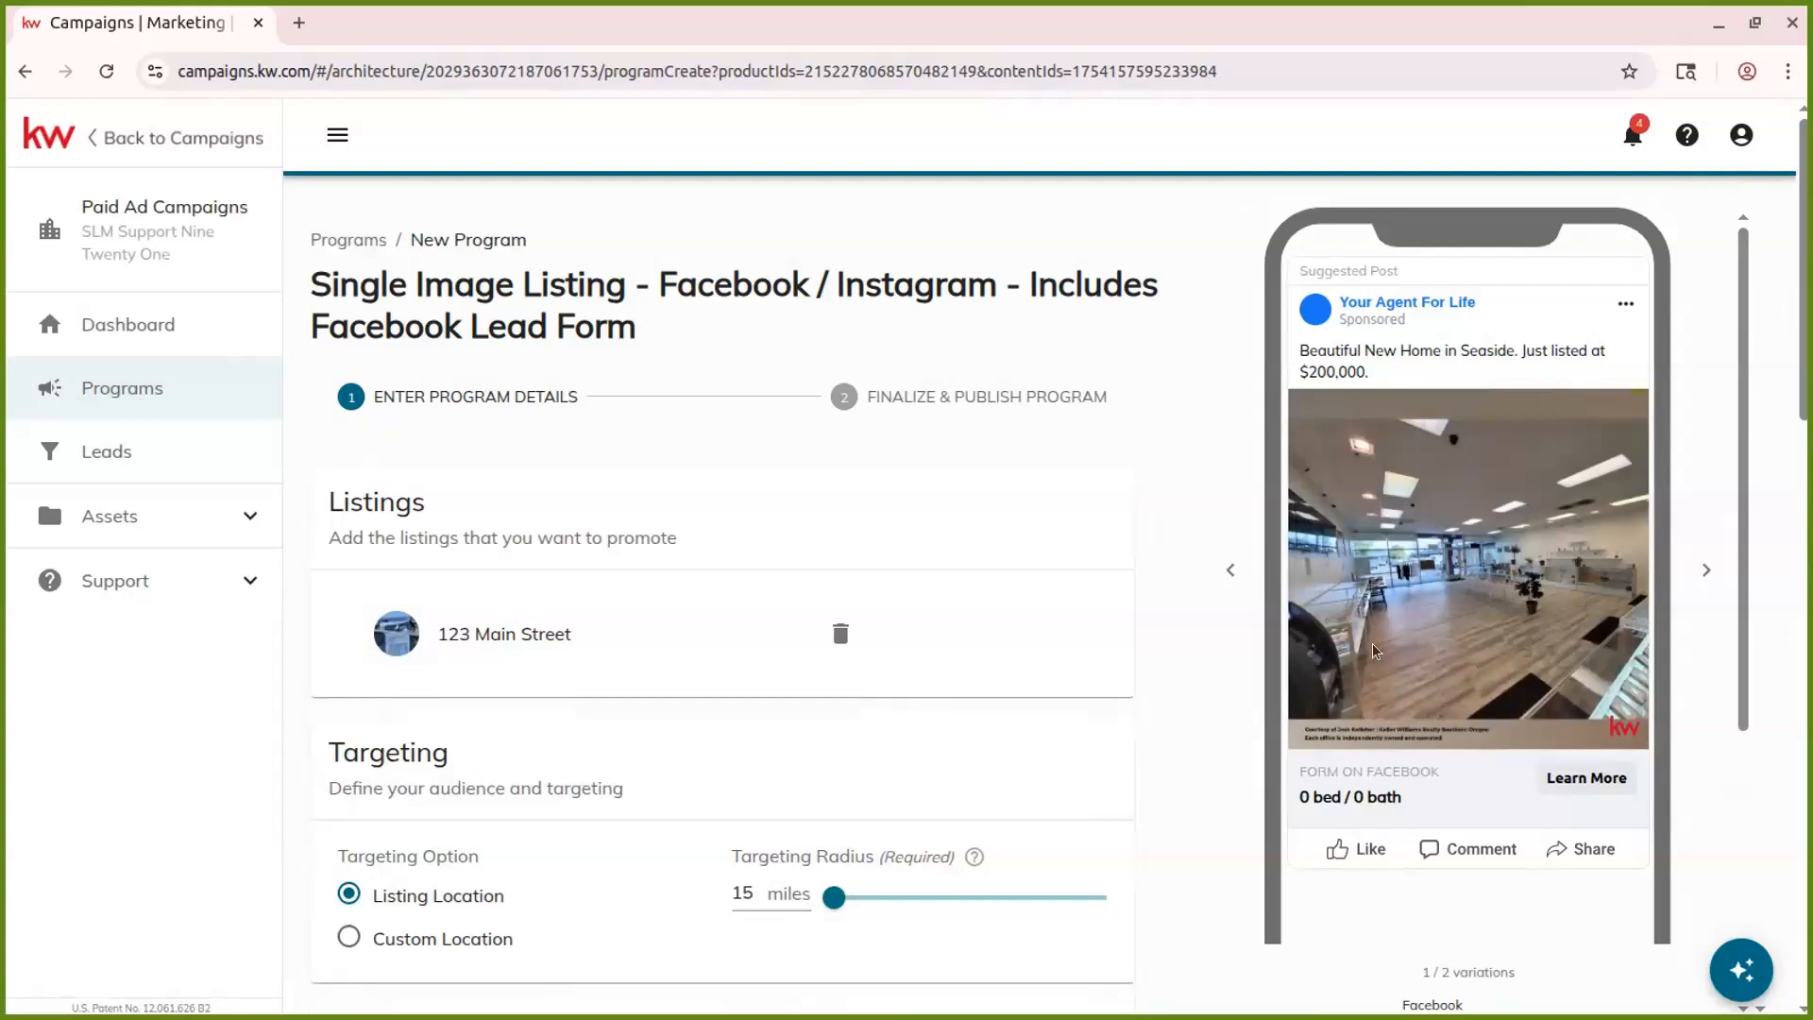
Review the Facebook preview of the listing ad and switch the preview to Instagram
scroll(1377, 651, "down", 2)
scroll(1459, 593, "up", 1)
scroll(1502, 811, "down", 3)
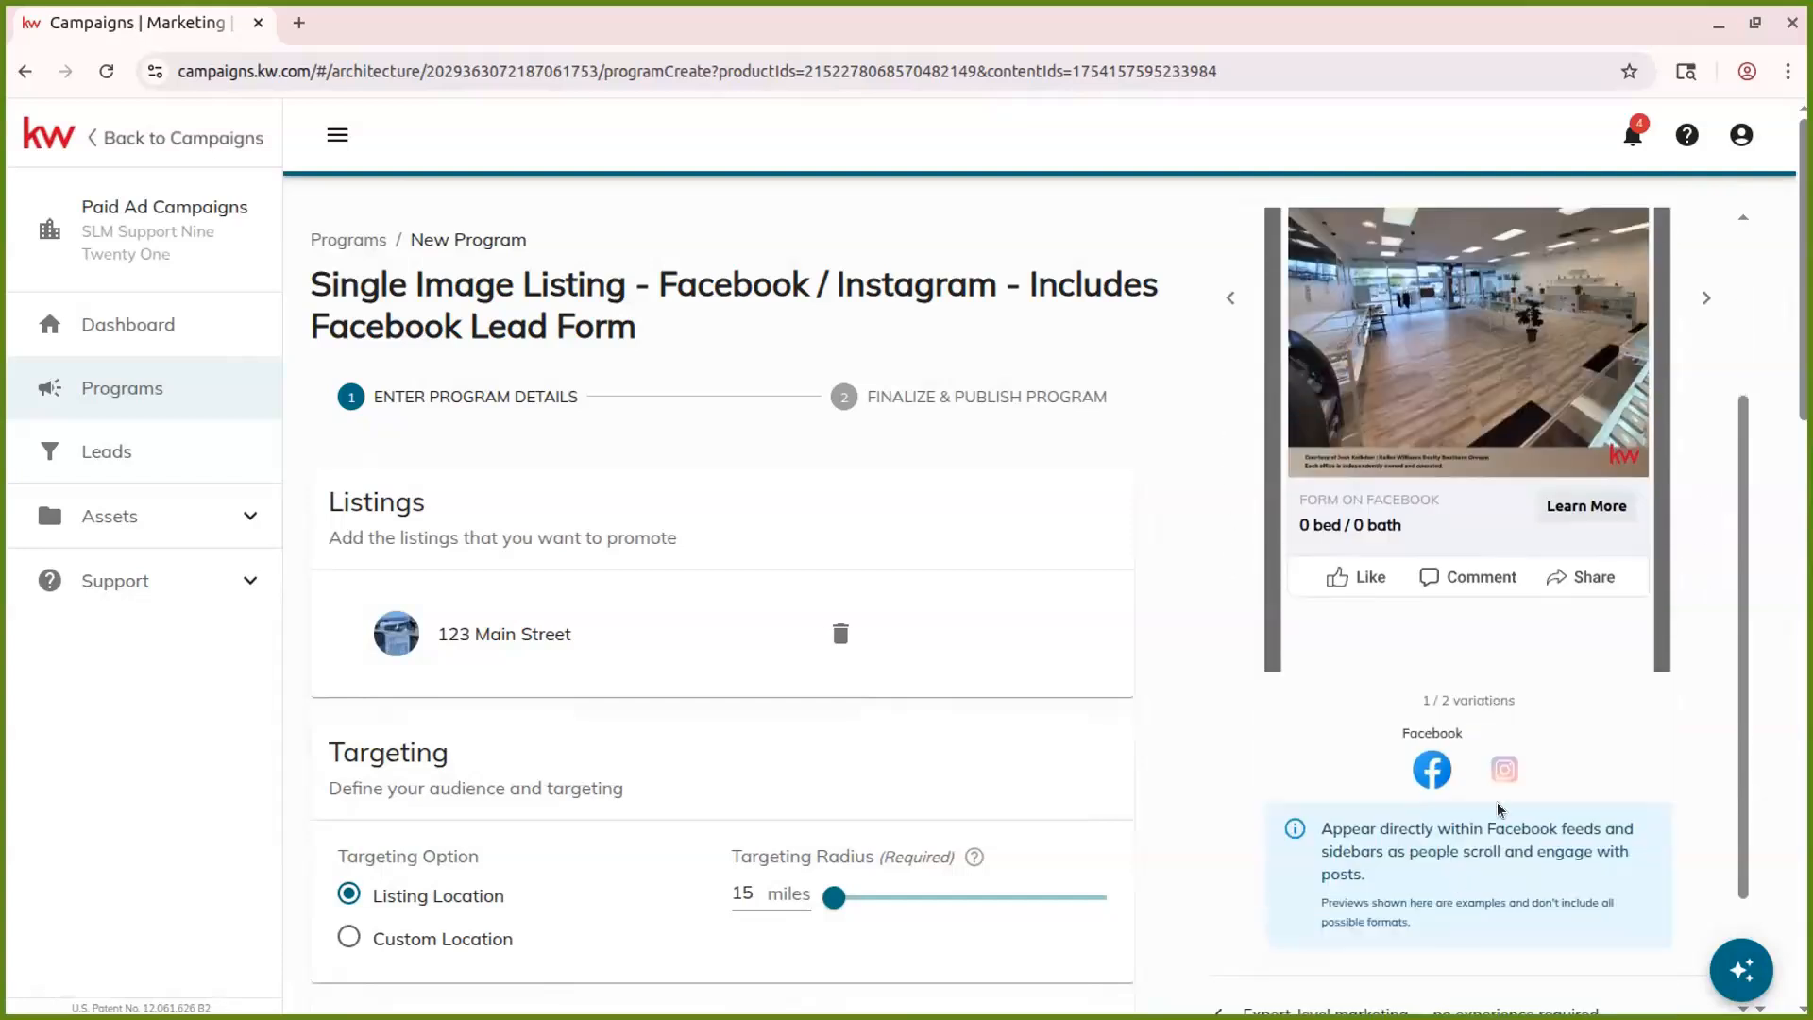
left_click(1504, 770)
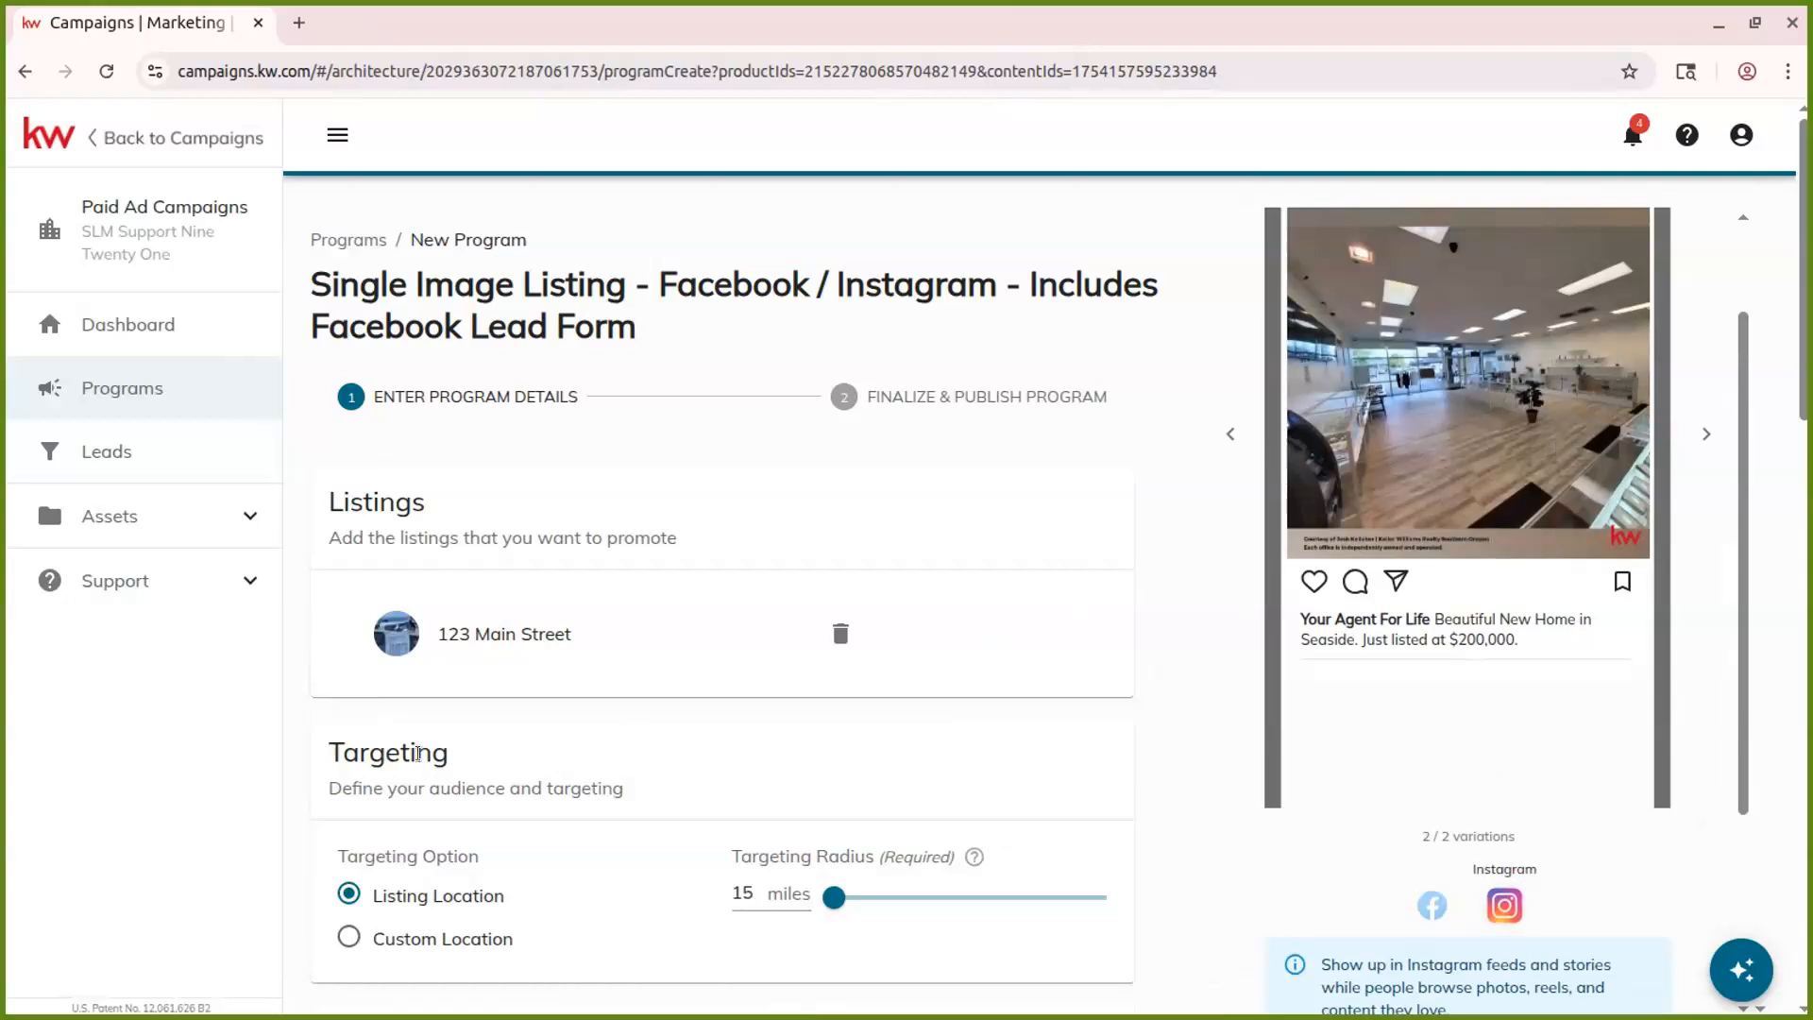
Set the targeting radius to 30 miles and check the Custom Location option, keeping Listing Location as the targeting option
scroll(416, 755, "down", 3)
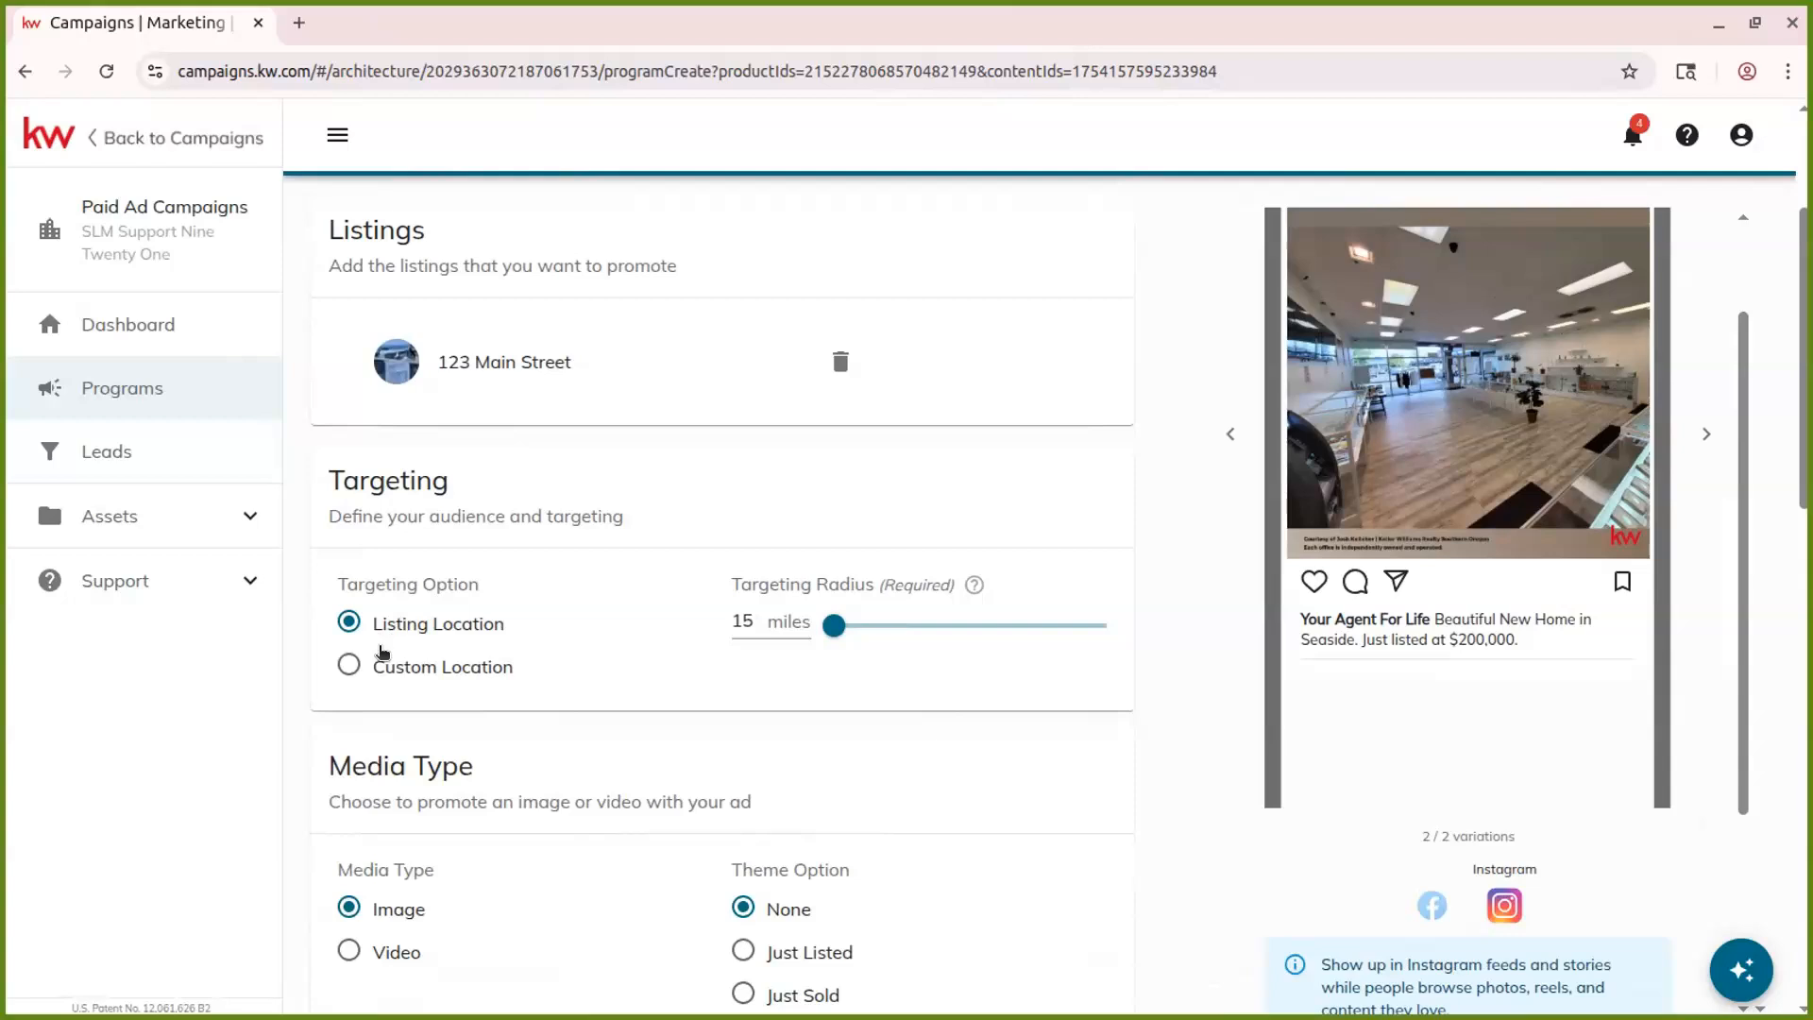
left_click_drag(861, 619, 950, 626)
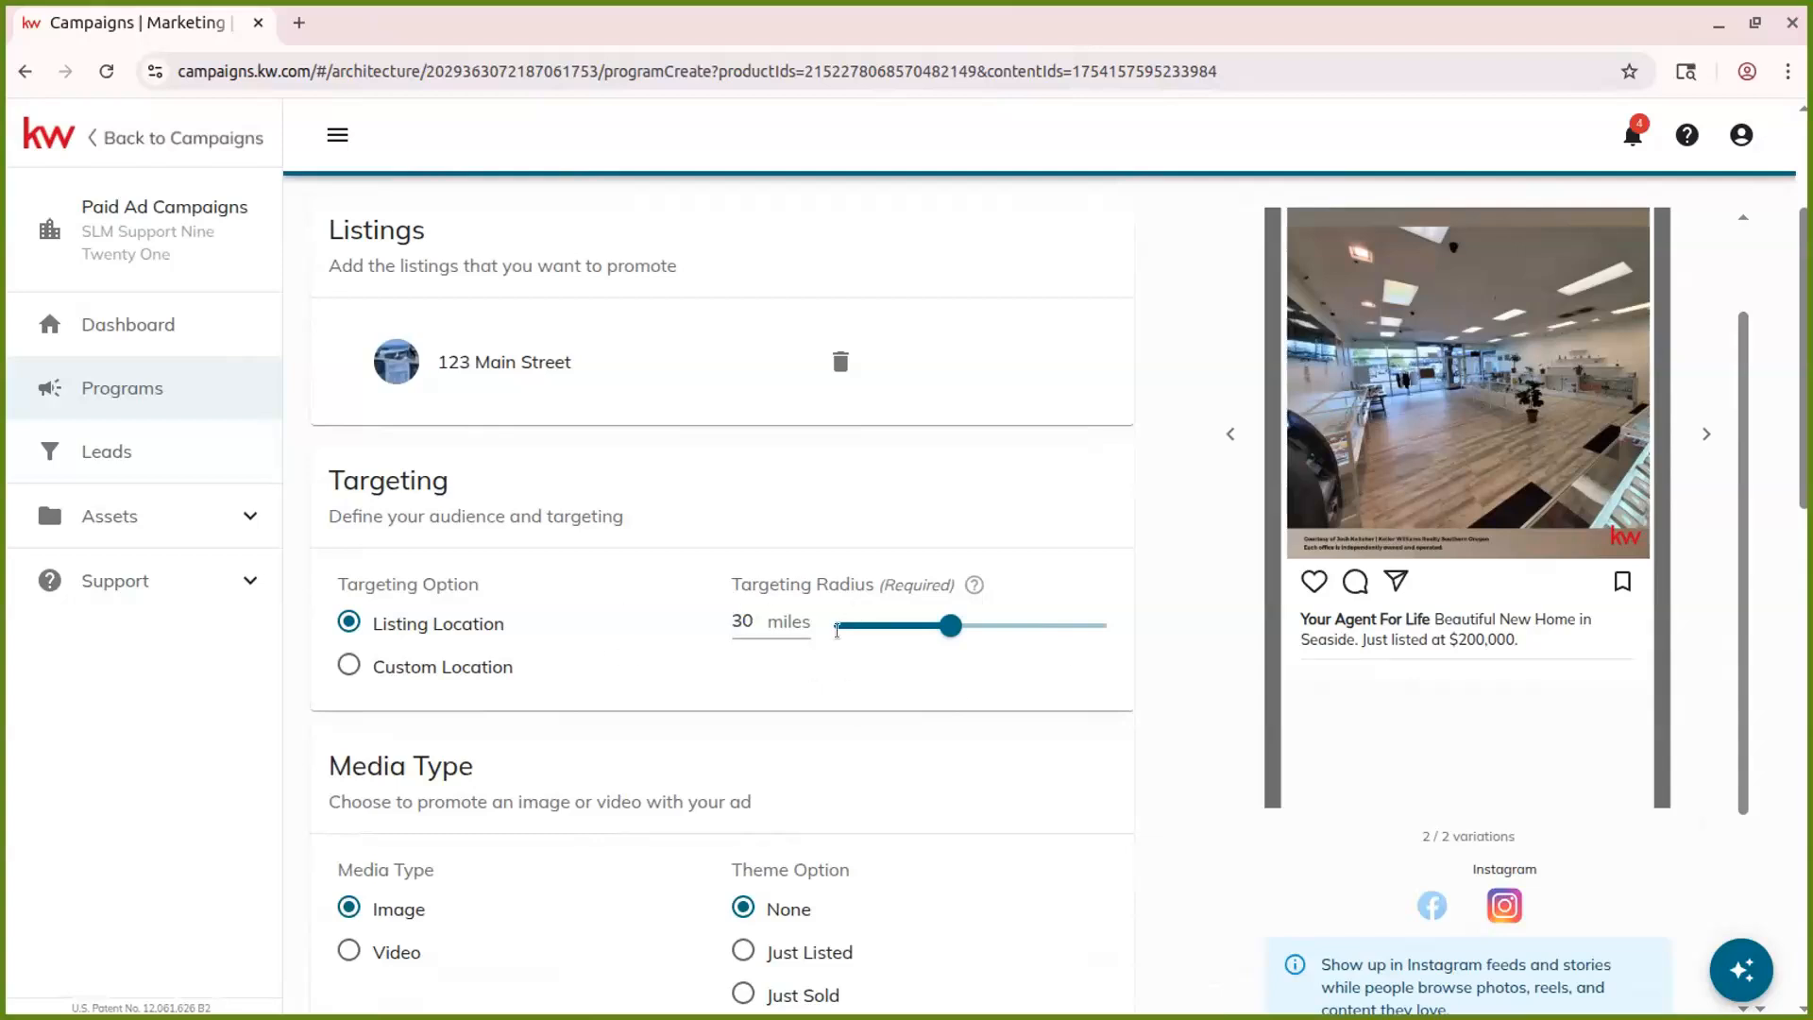
mouse_move(951, 625)
left_mouse_down()
mouse_move(833, 634)
mouse_move(950, 628)
left_mouse_up()
left_click(445, 667)
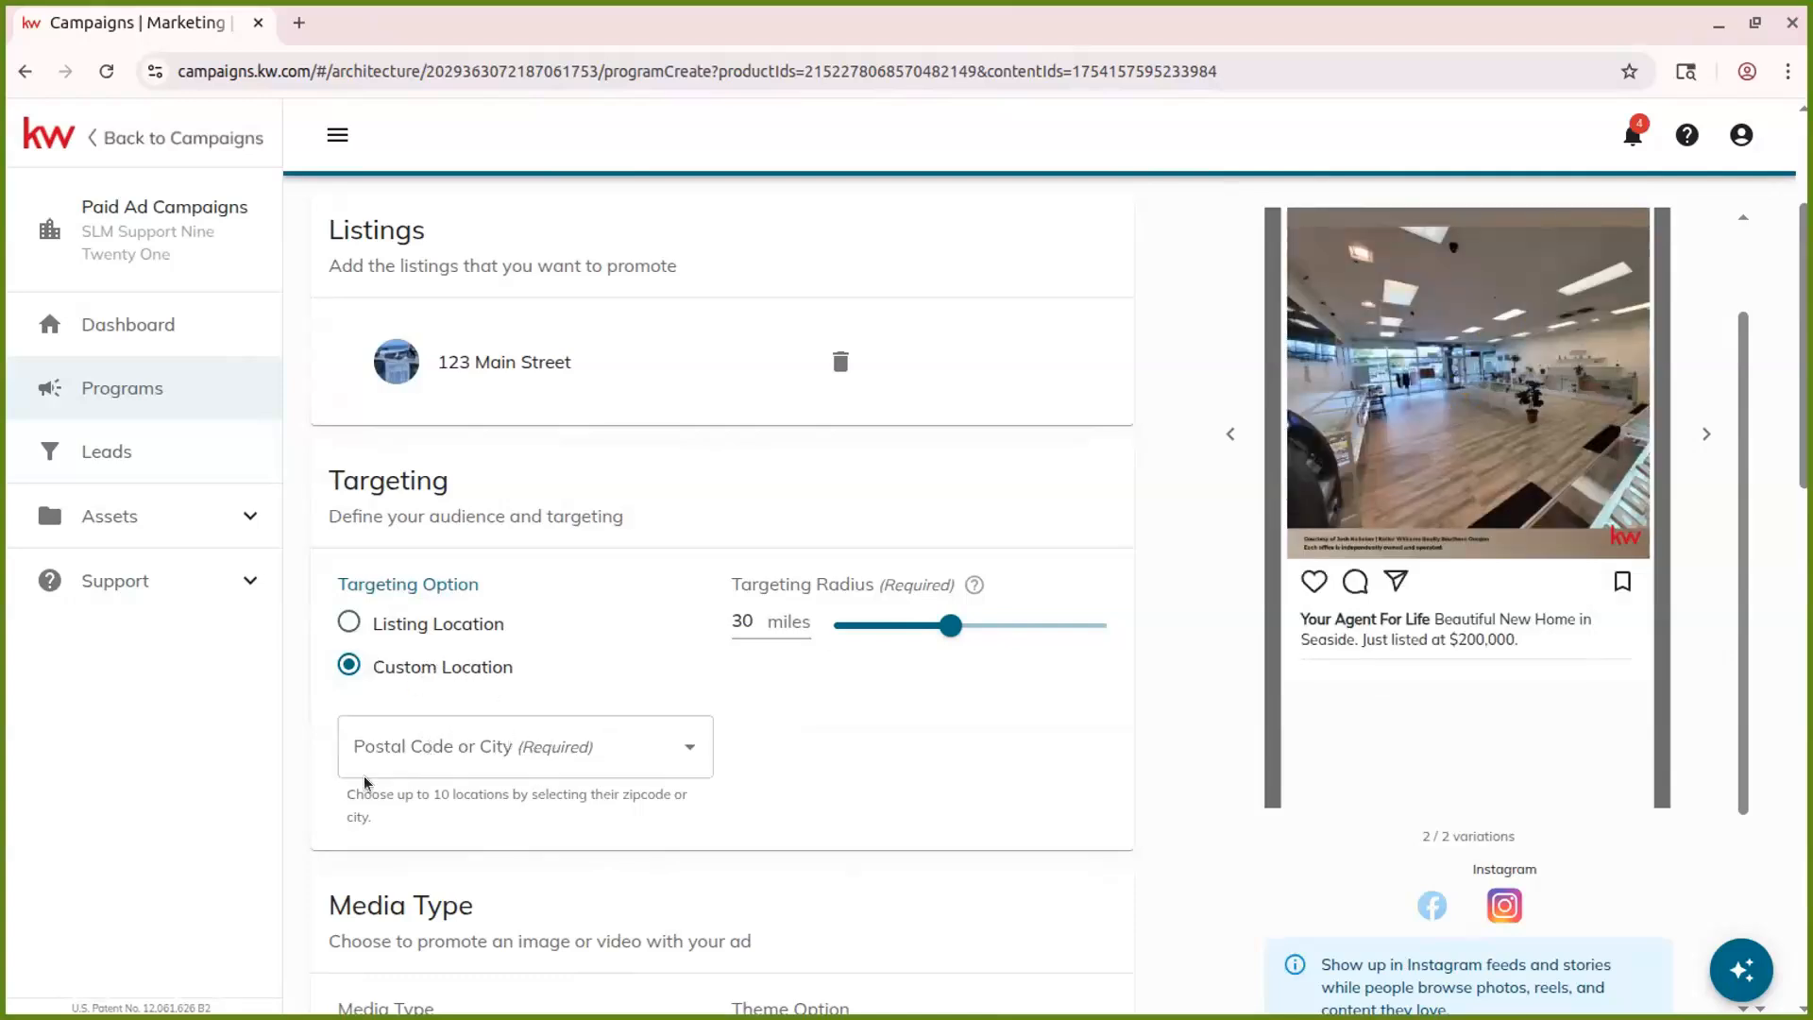
left_click(462, 626)
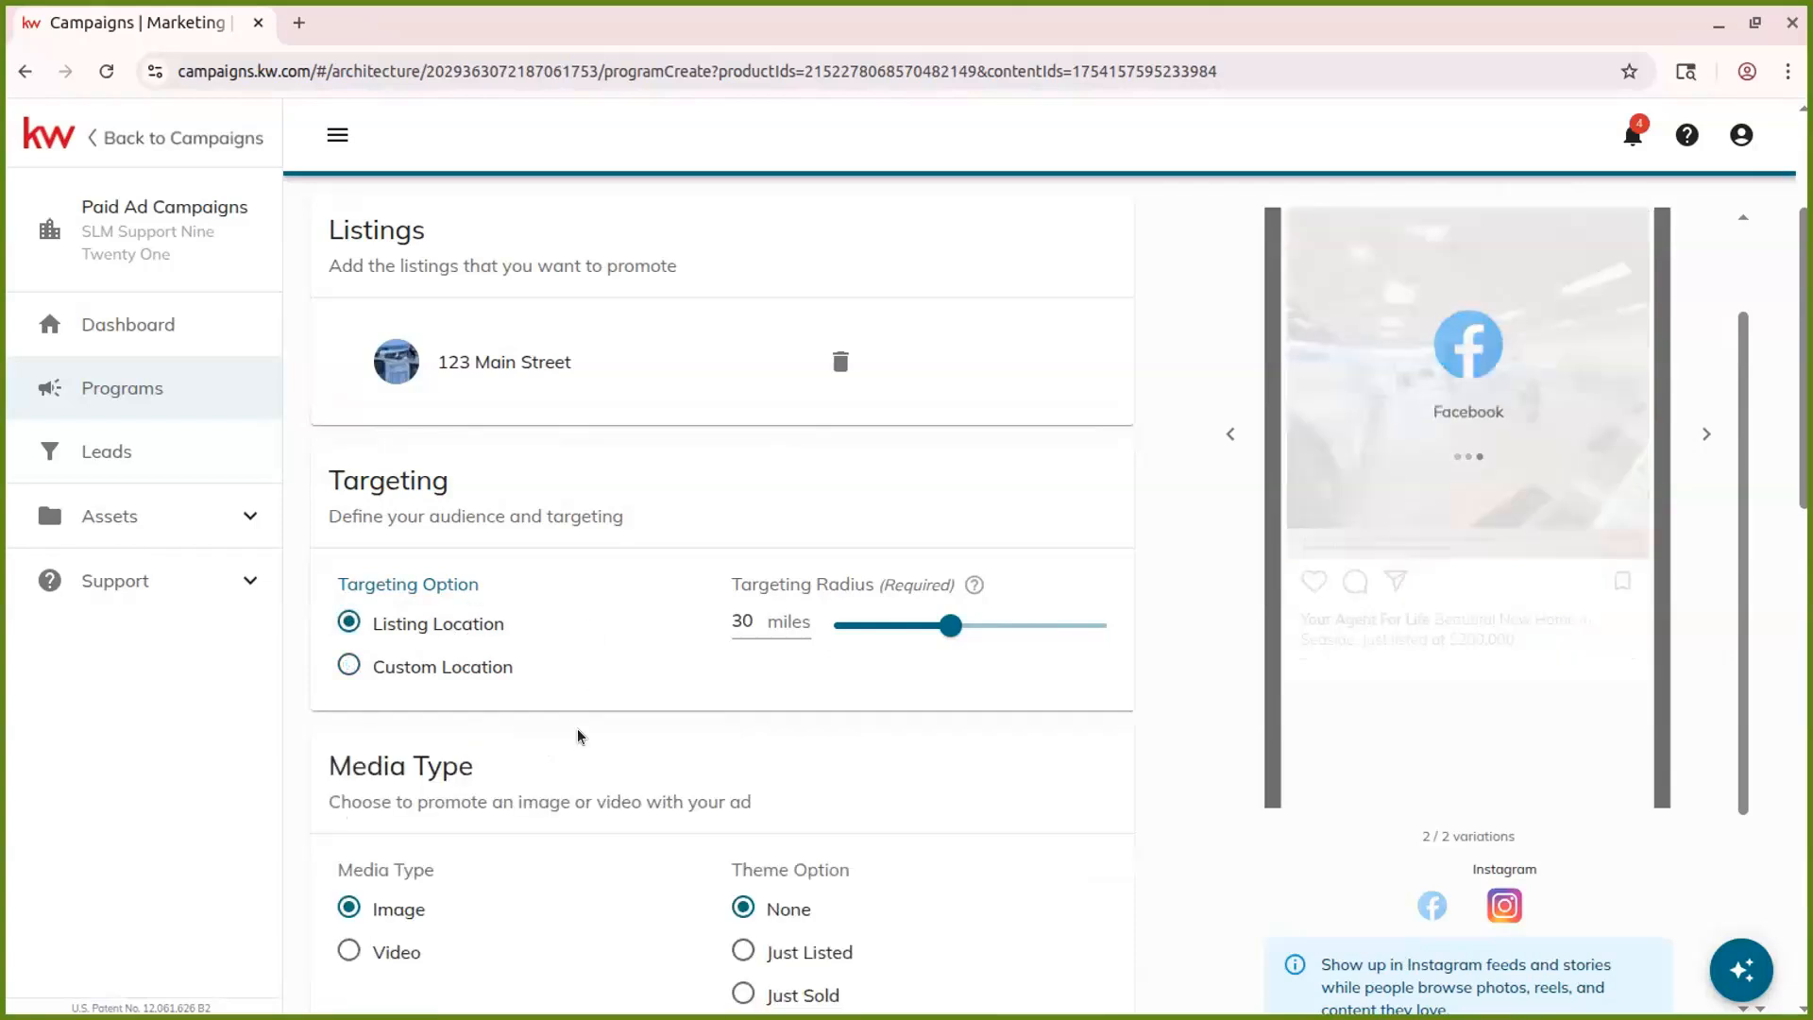
Try the Video media type and the Just Listed theme, returning to Image and theme option None
scroll(578, 736, "down", 3)
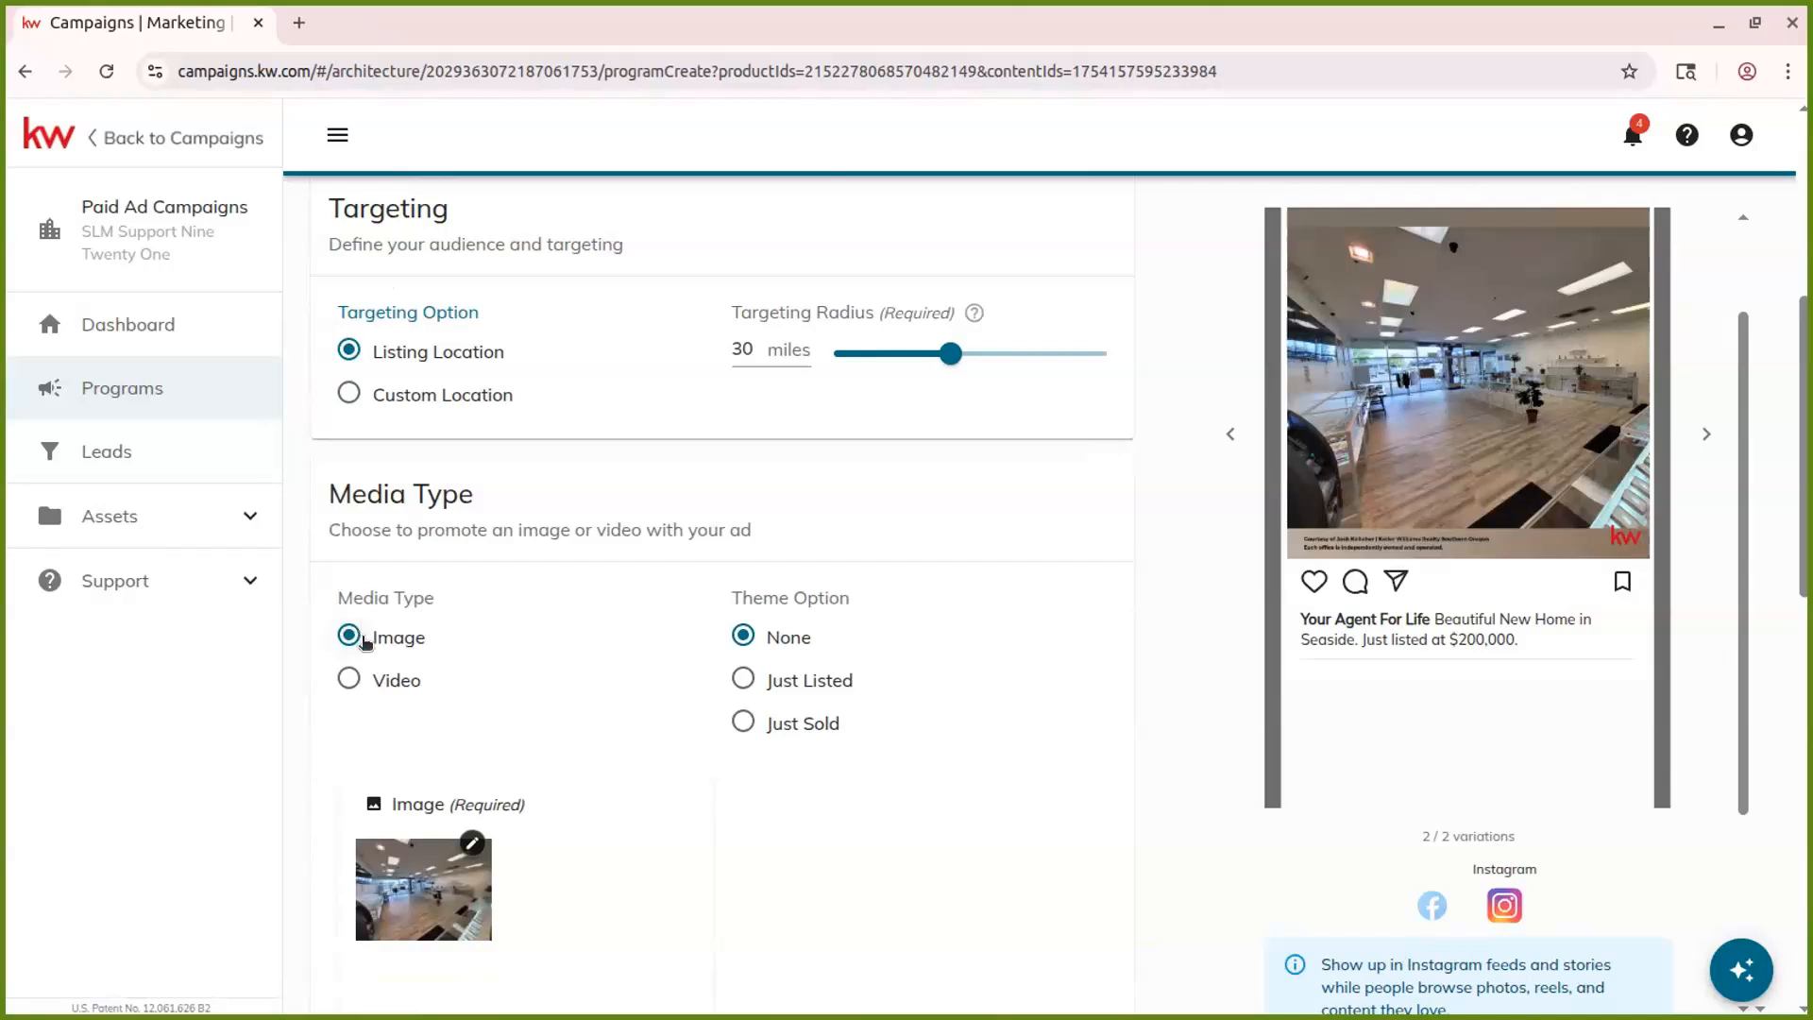
left_click(397, 679)
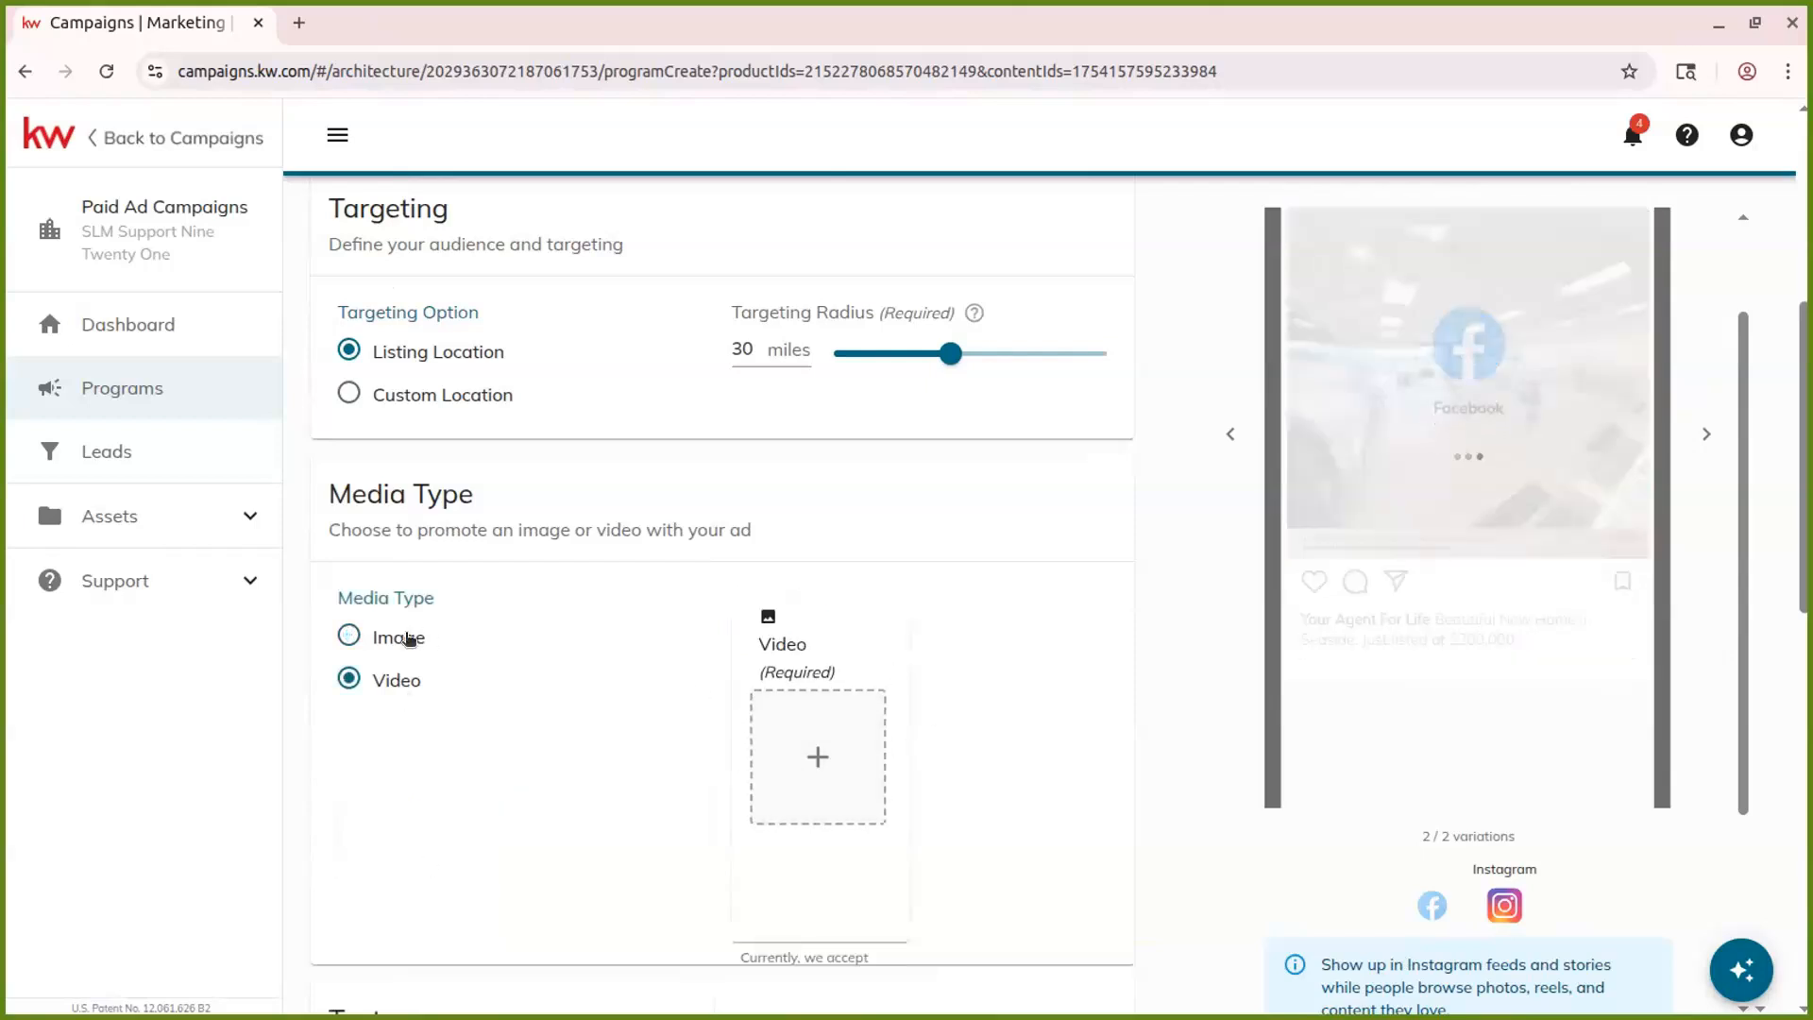
left_click(397, 640)
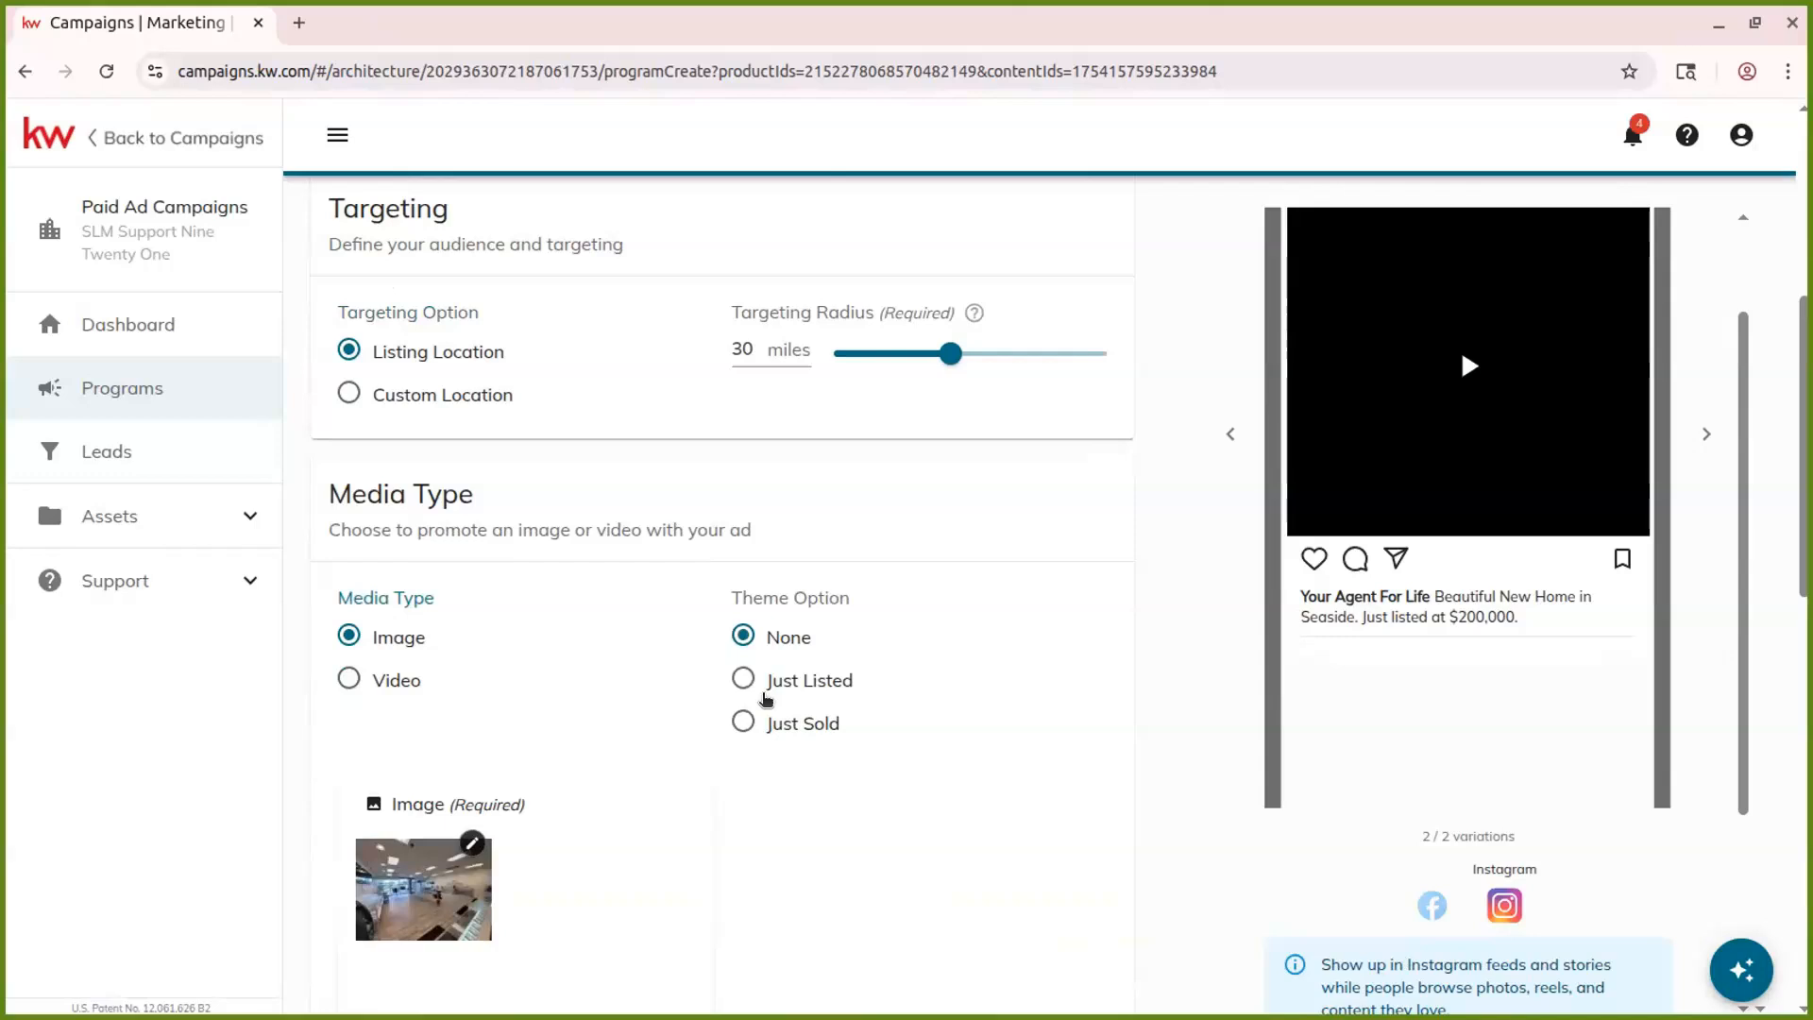
left_click(810, 685)
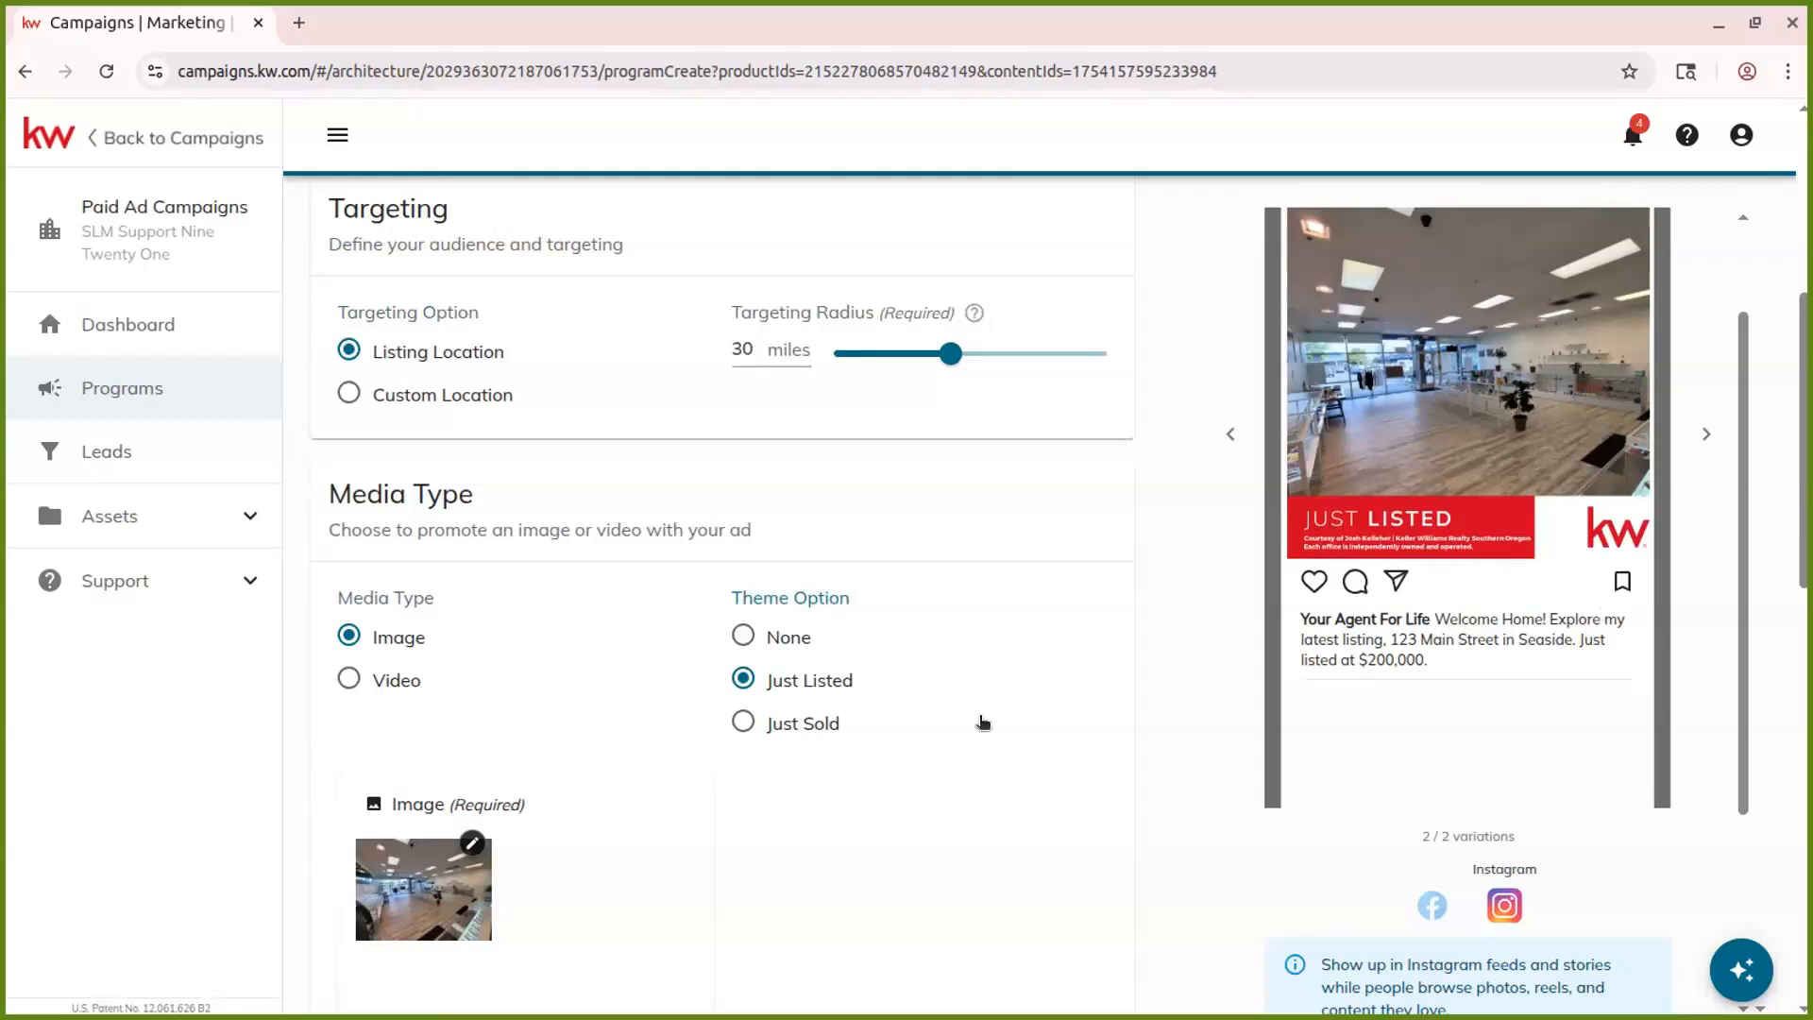
left_click(758, 652)
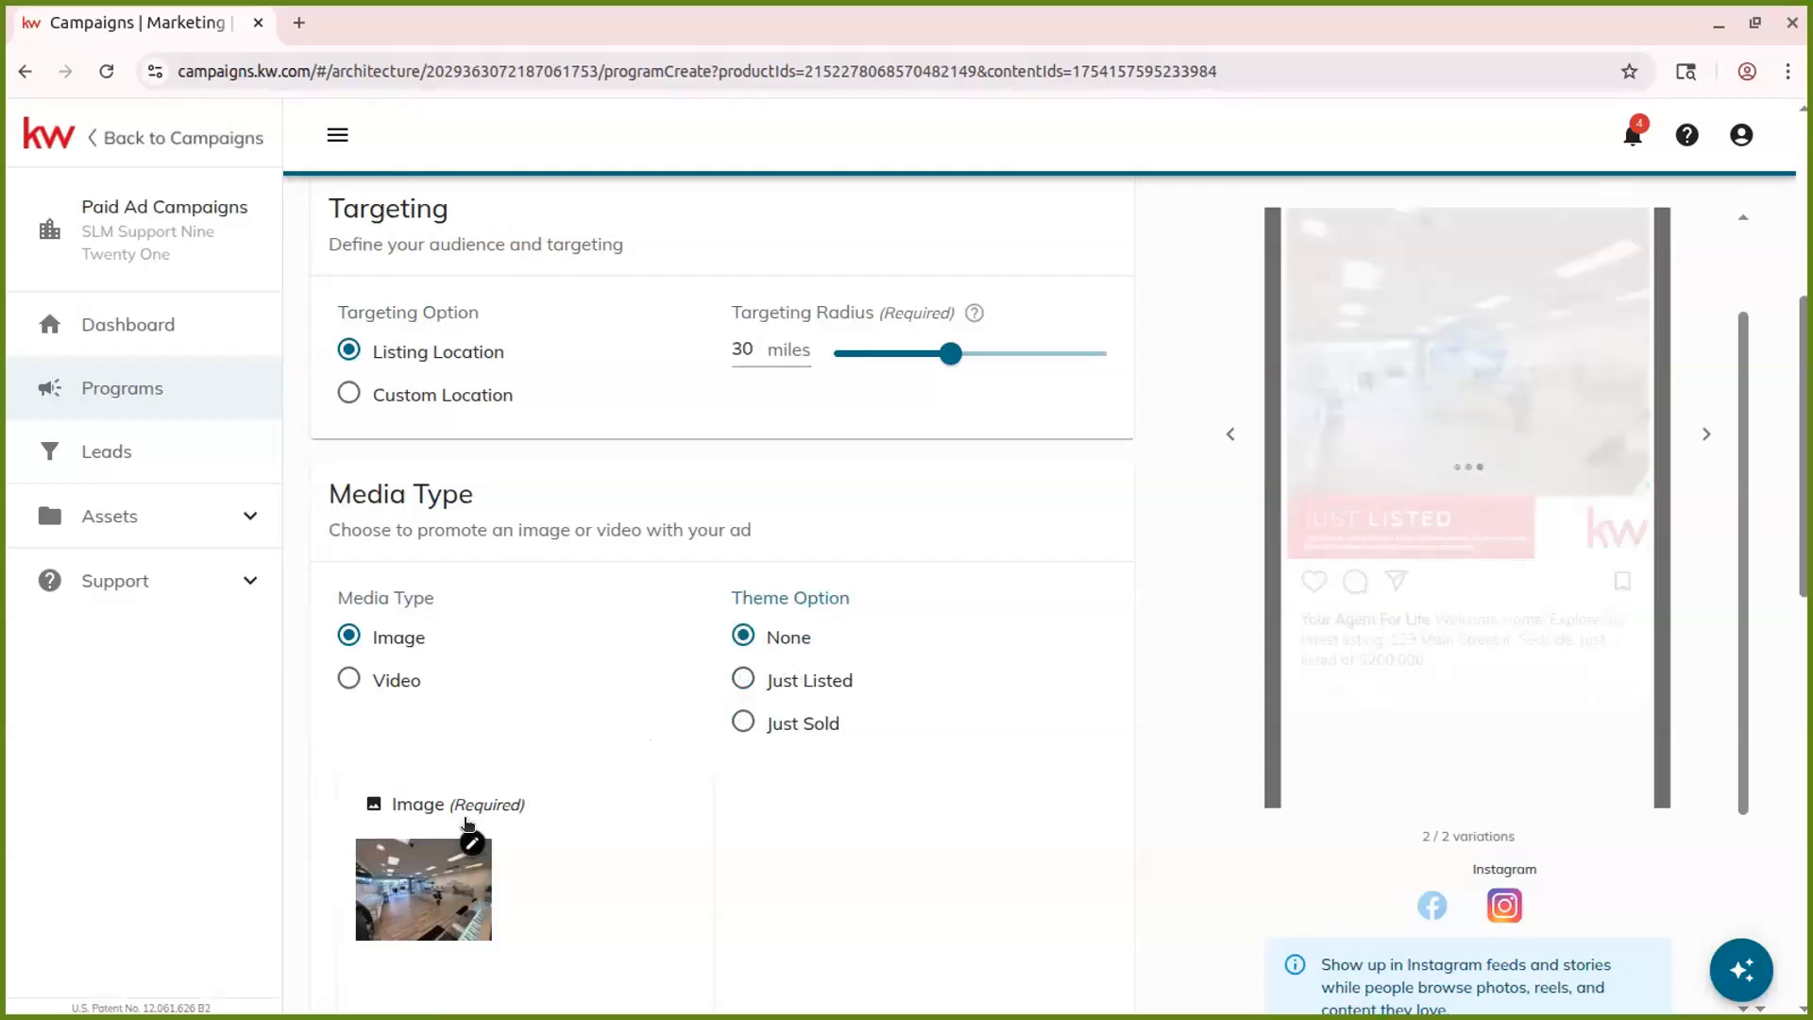
scroll(469, 838, "down", 2)
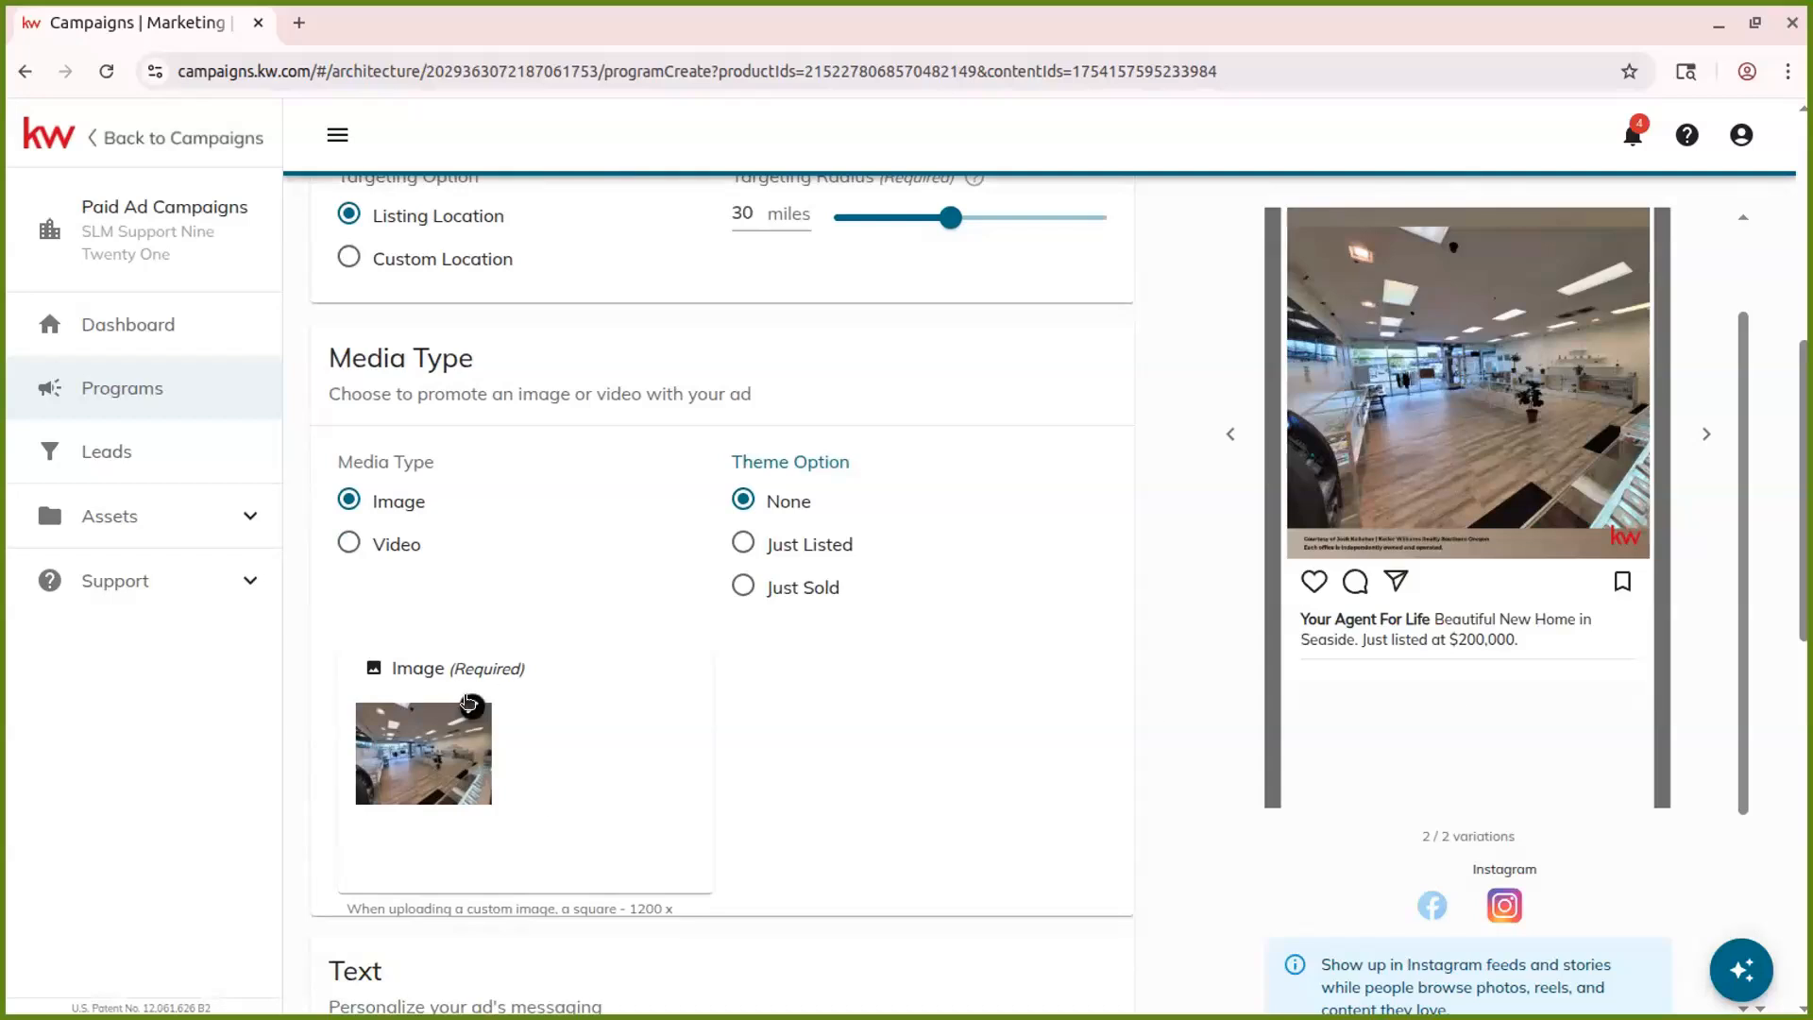
Check the option for adding new media, and replace the ad image with the fifth photo from the selected listing
left_click(469, 706)
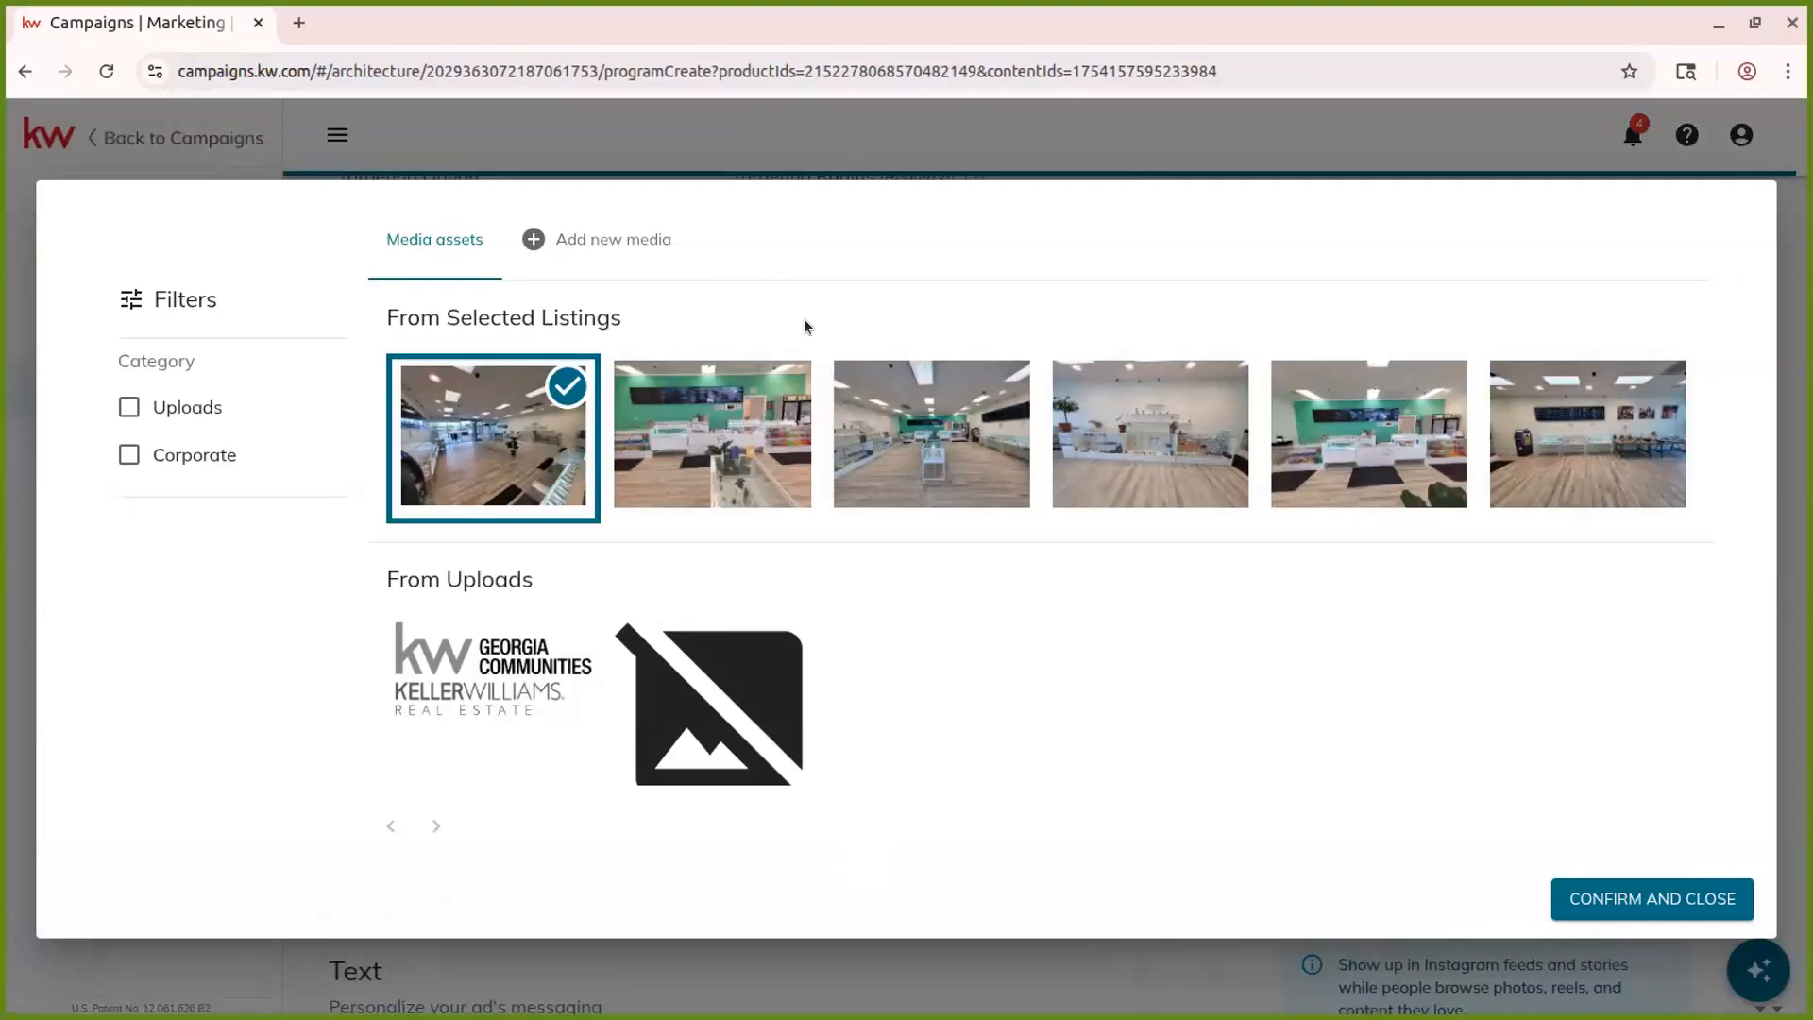
left_click(585, 260)
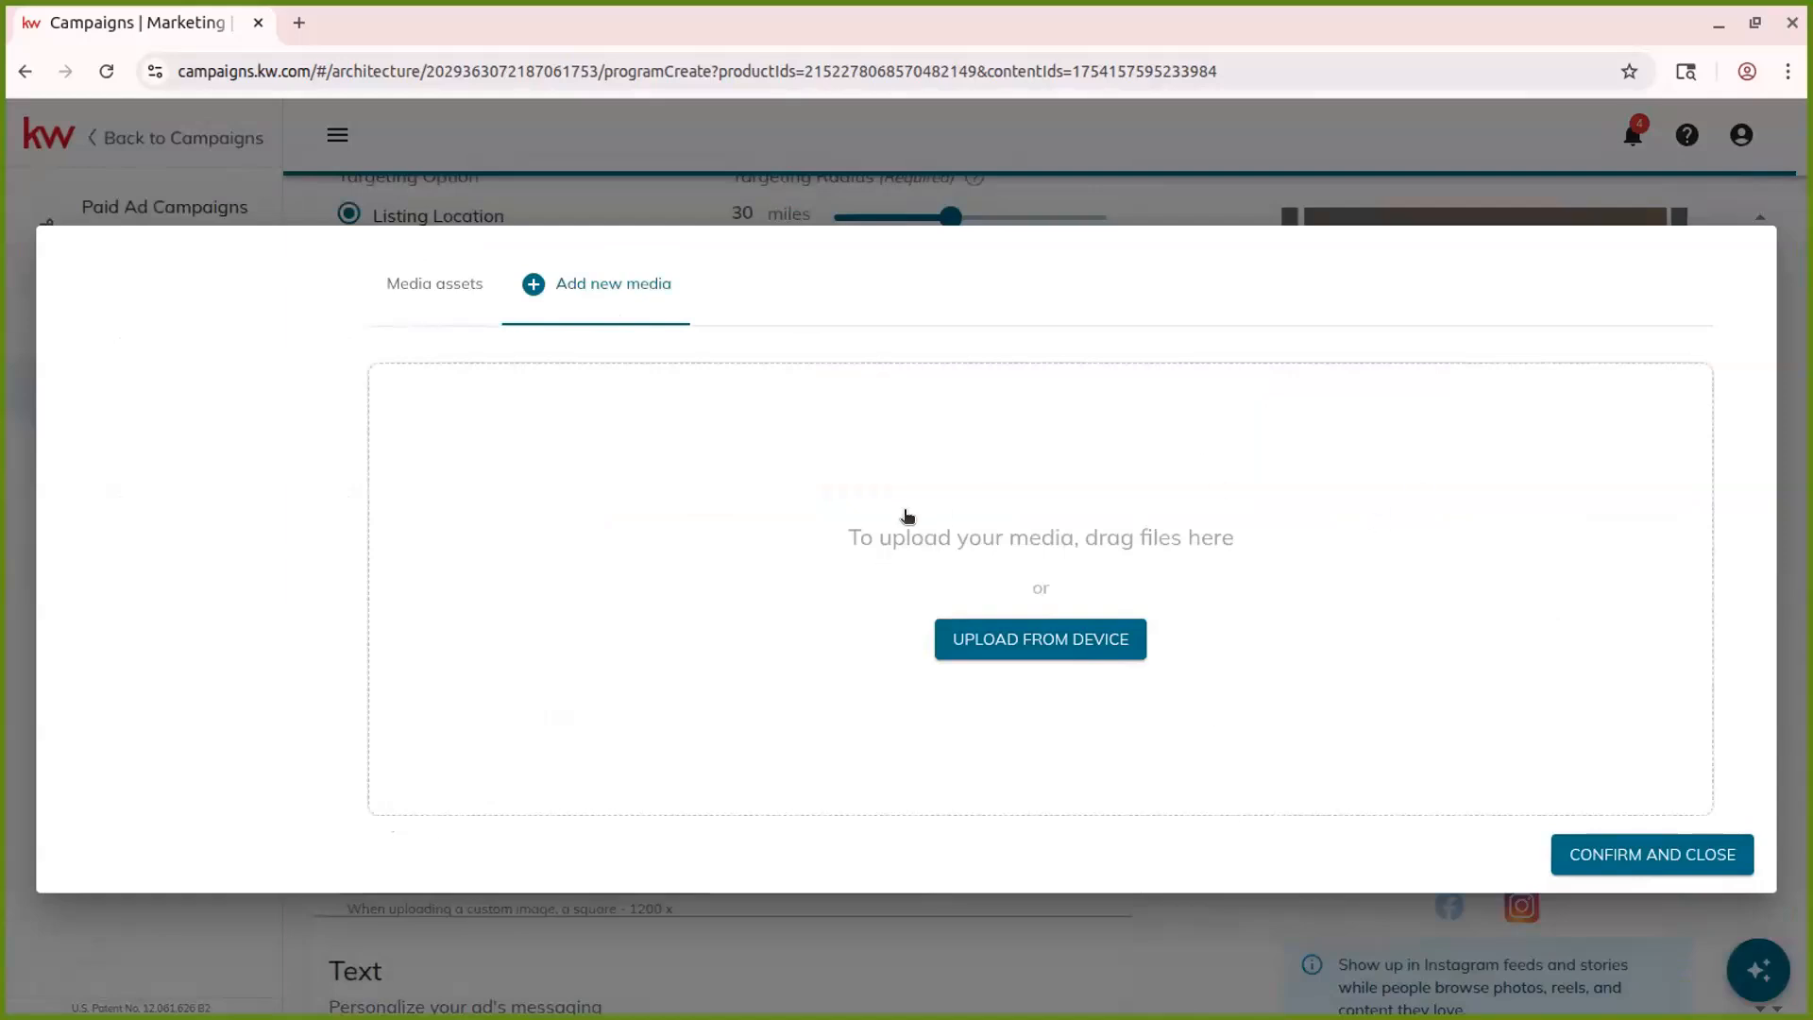
left_click(442, 285)
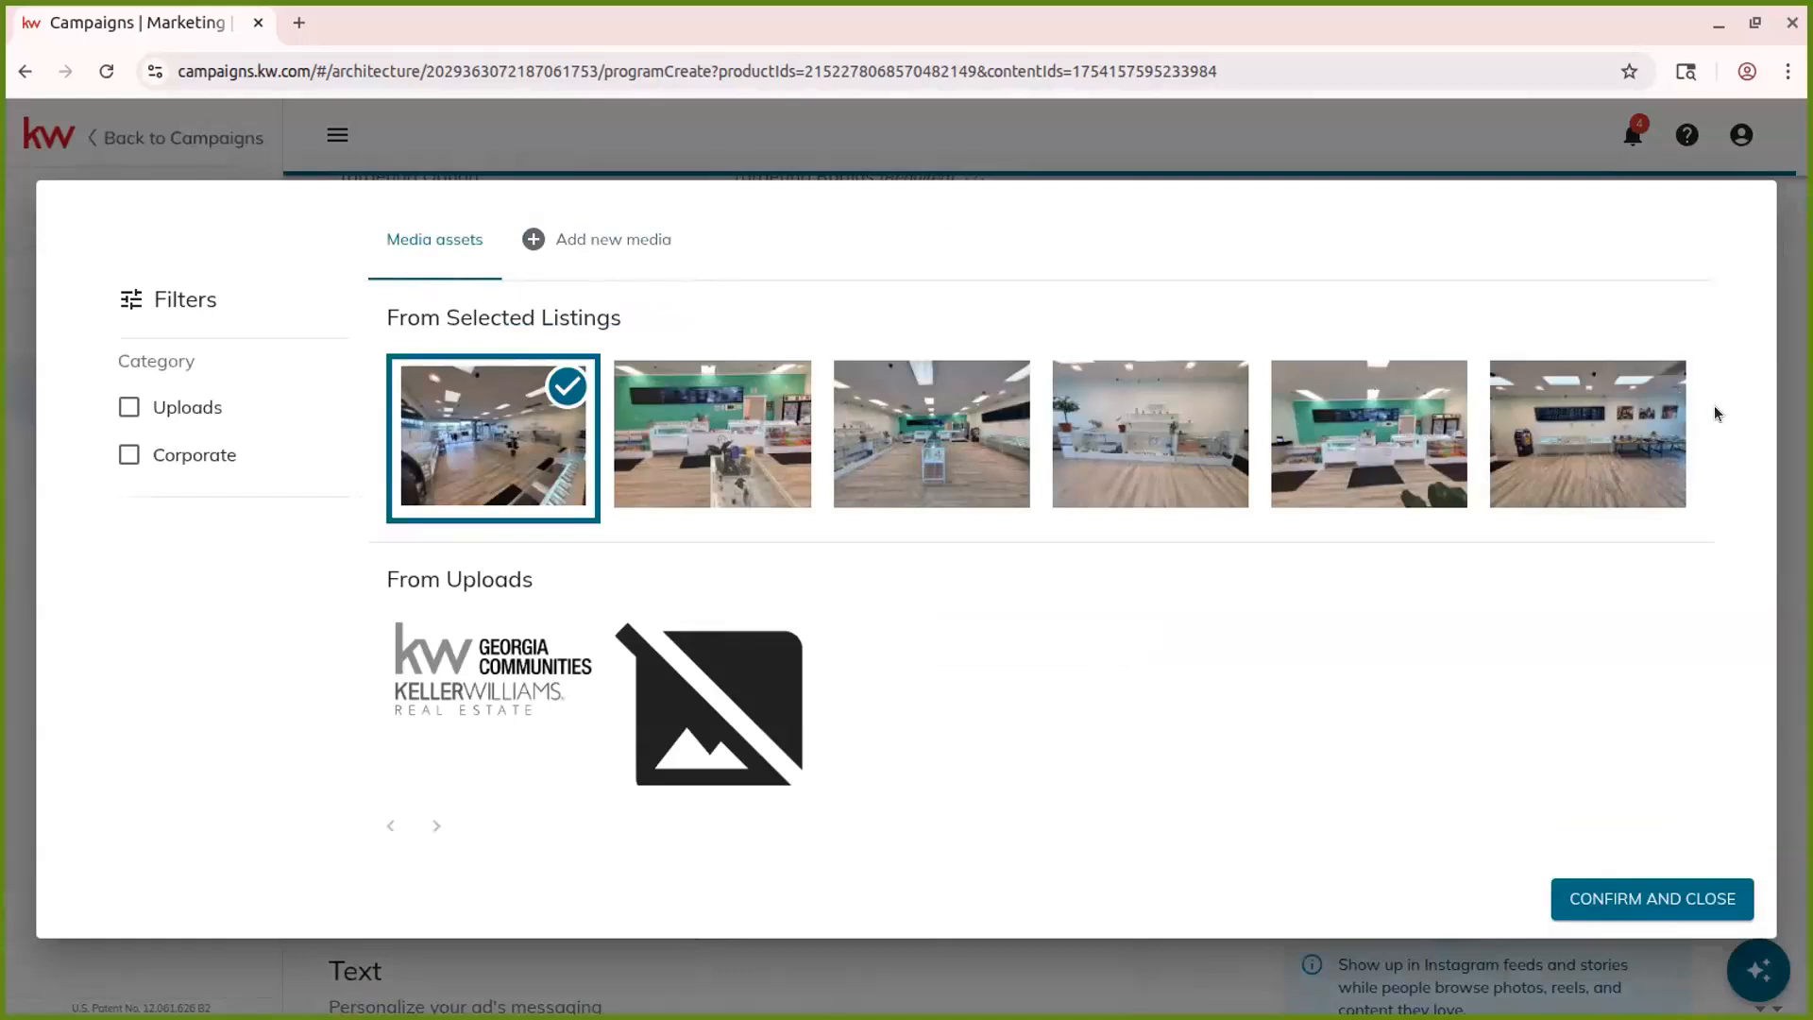
left_click(922, 442)
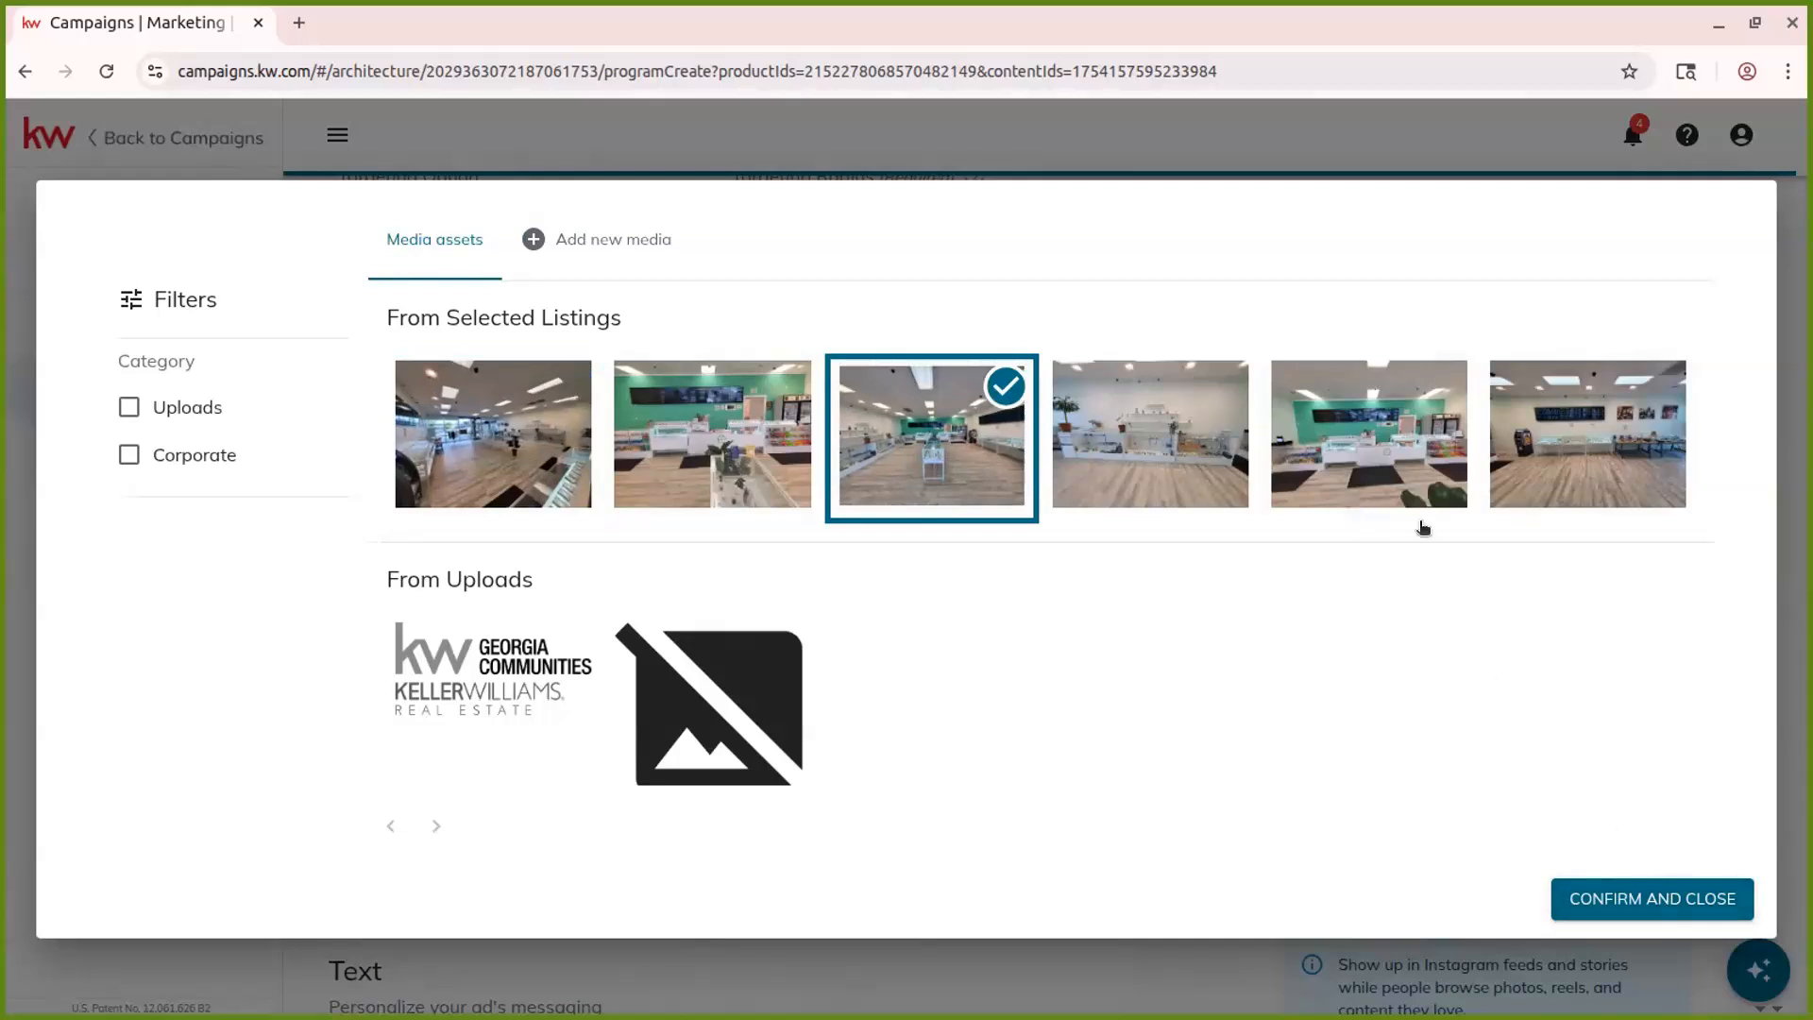
left_click(1377, 431)
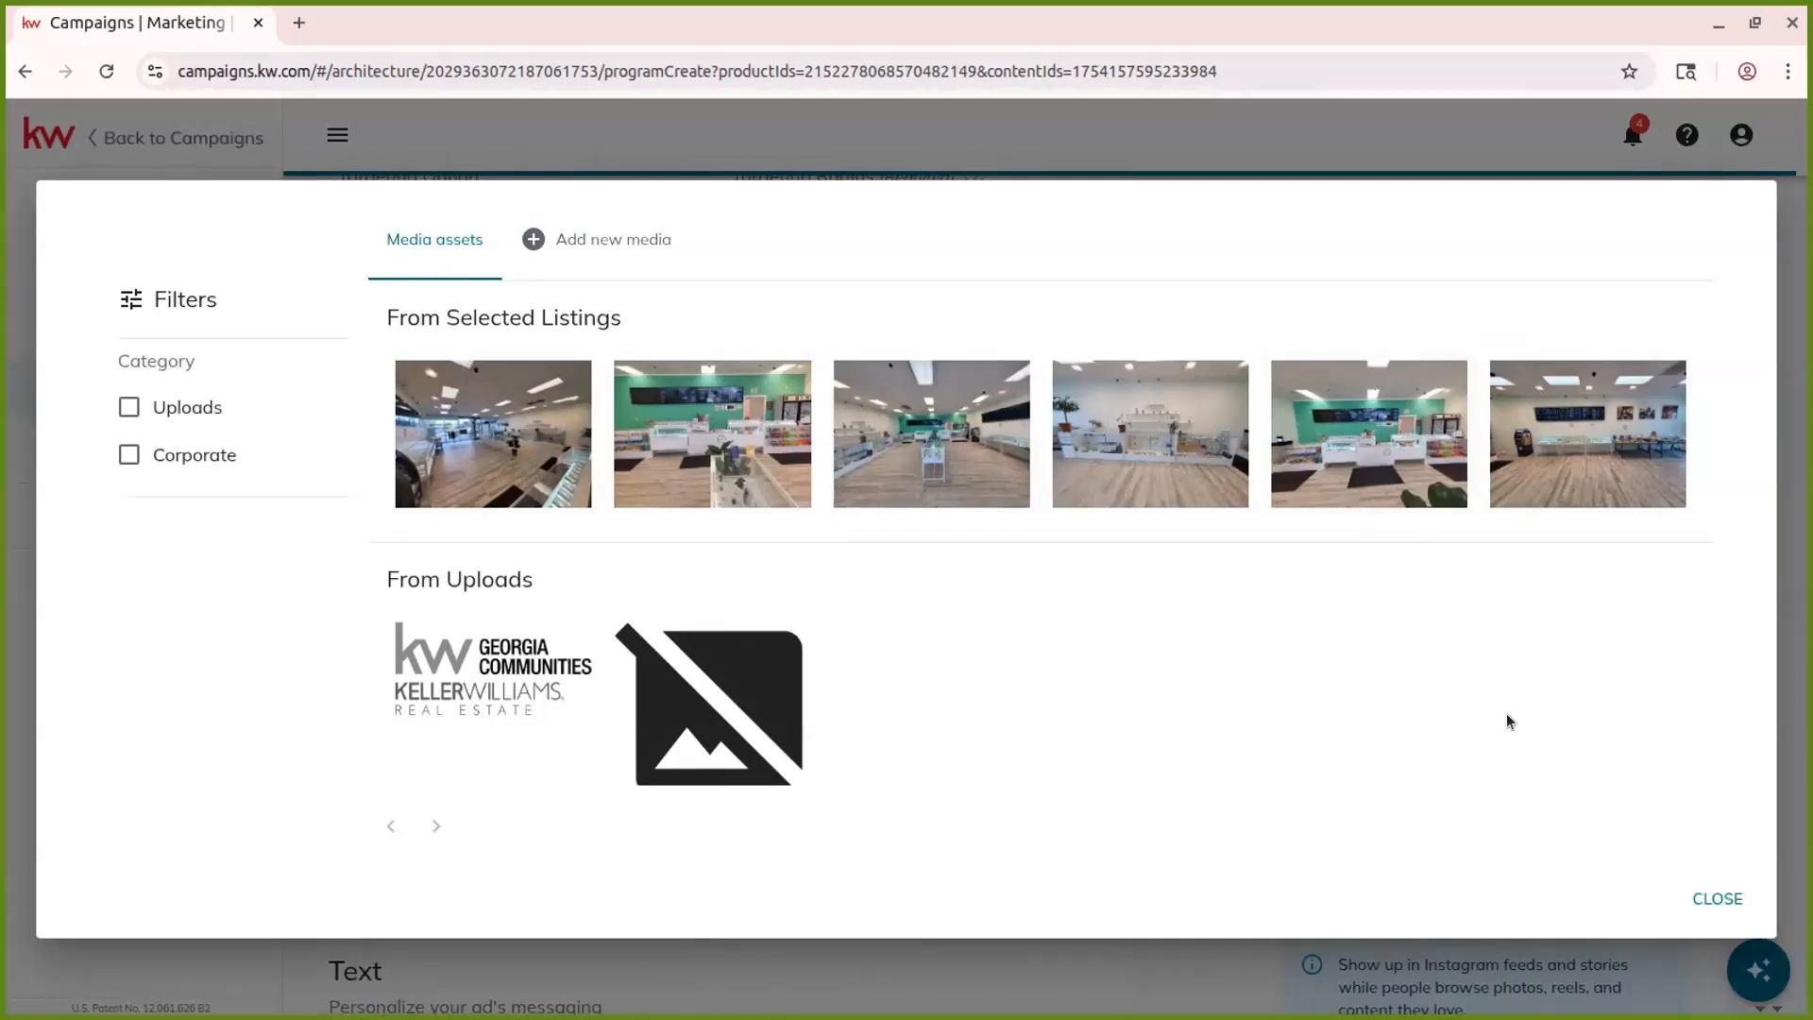
left_click(1372, 430)
left_click(1631, 898)
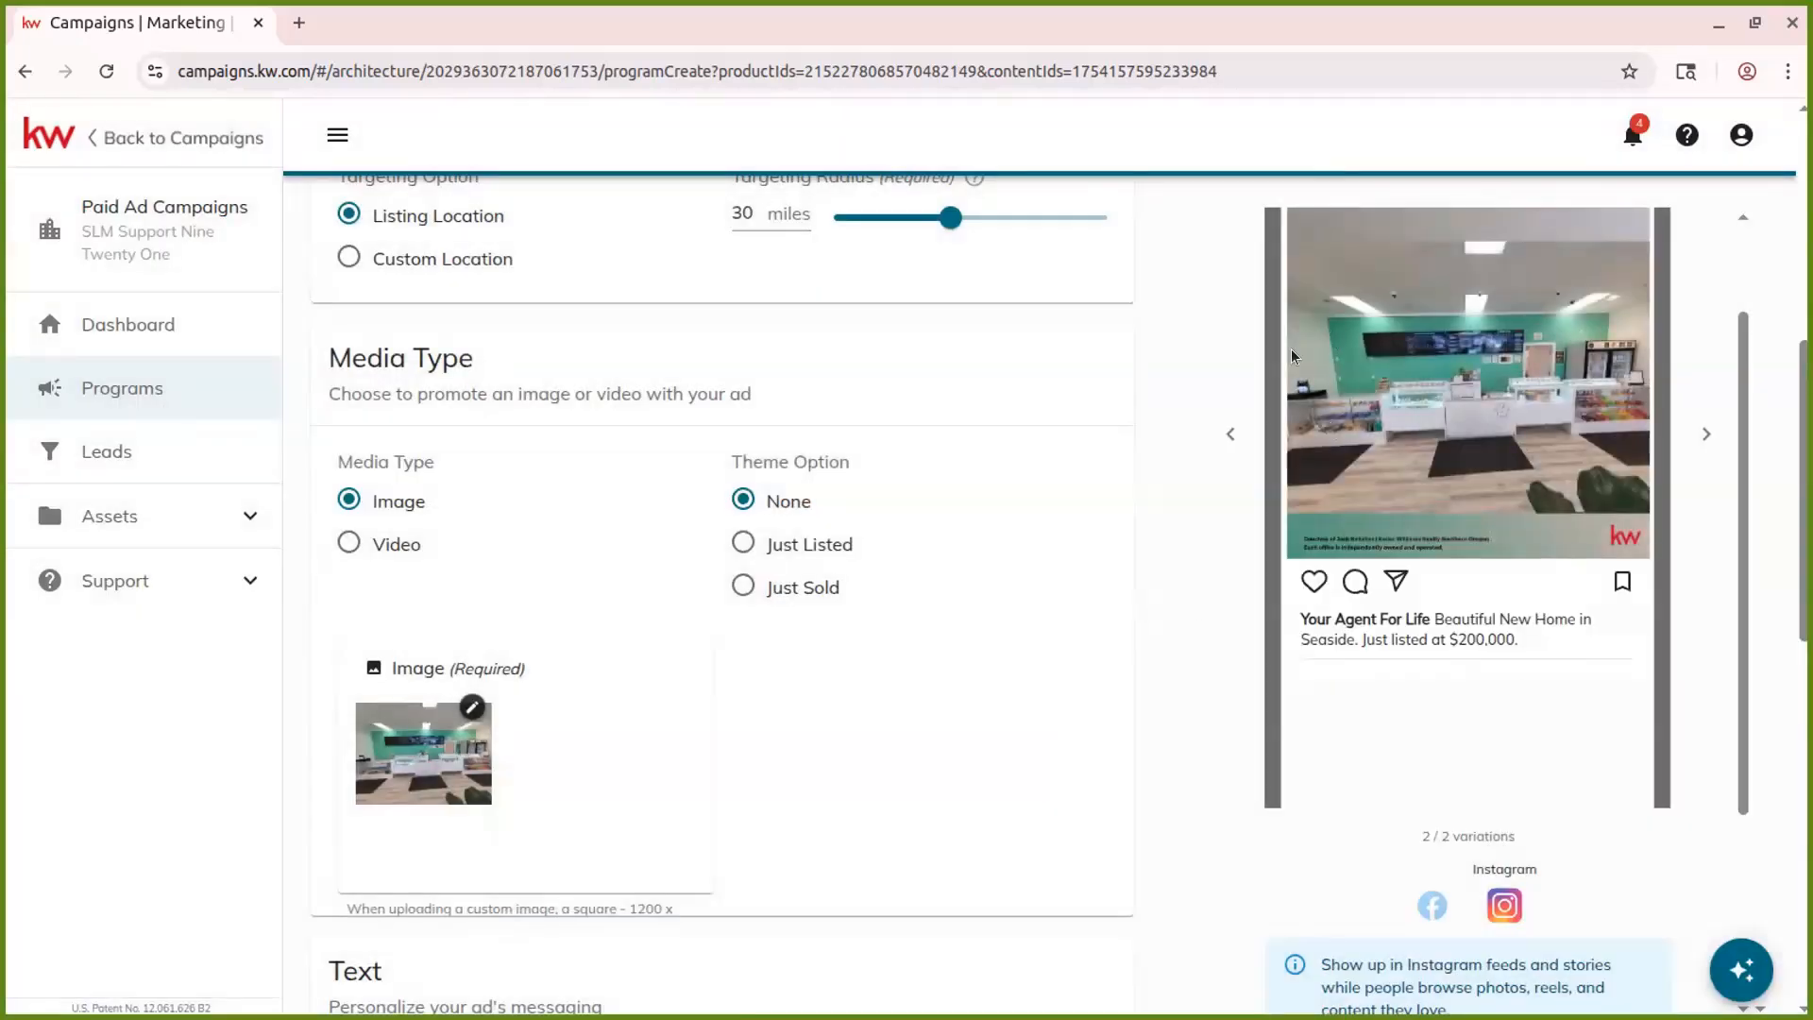
Compare how the body text and headline appear in the Facebook and Instagram previews, ending on the Facebook preview
scroll(667, 902, "down", 4)
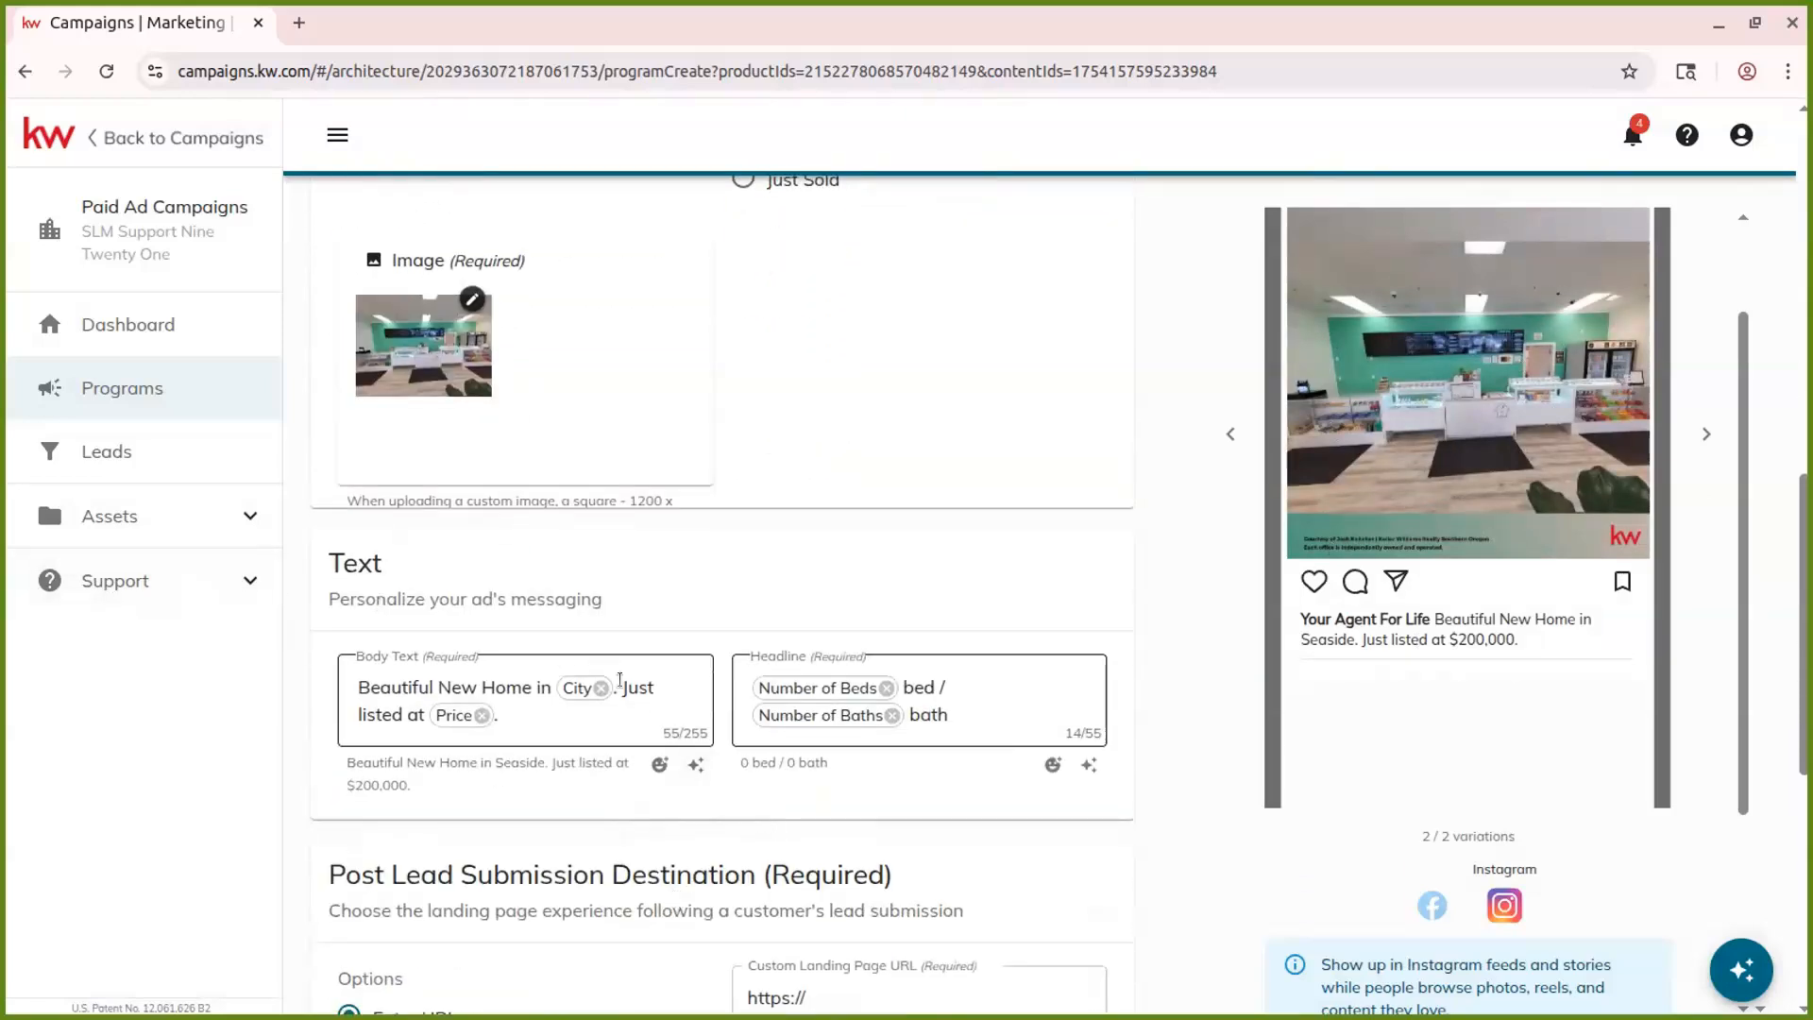
scroll(1454, 716, "up", 2)
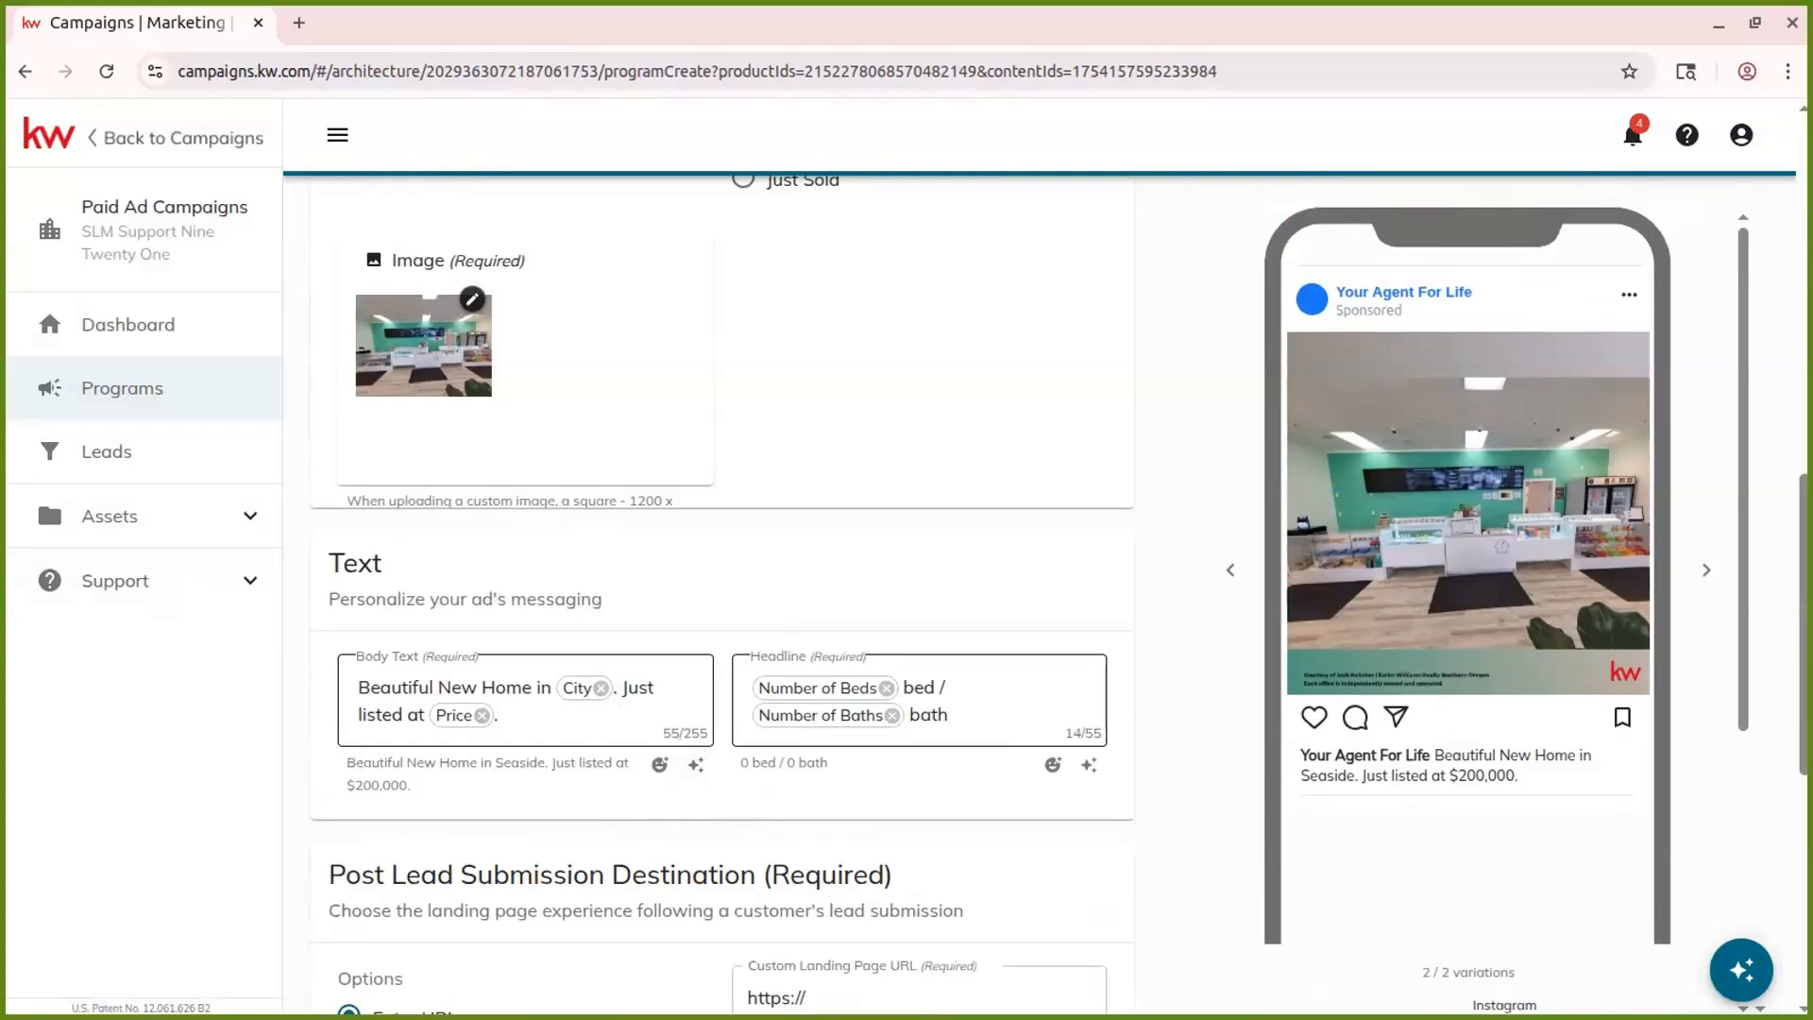
scroll(1454, 850, "down", 3)
left_click(1433, 771)
scroll(1544, 809, "up", 3)
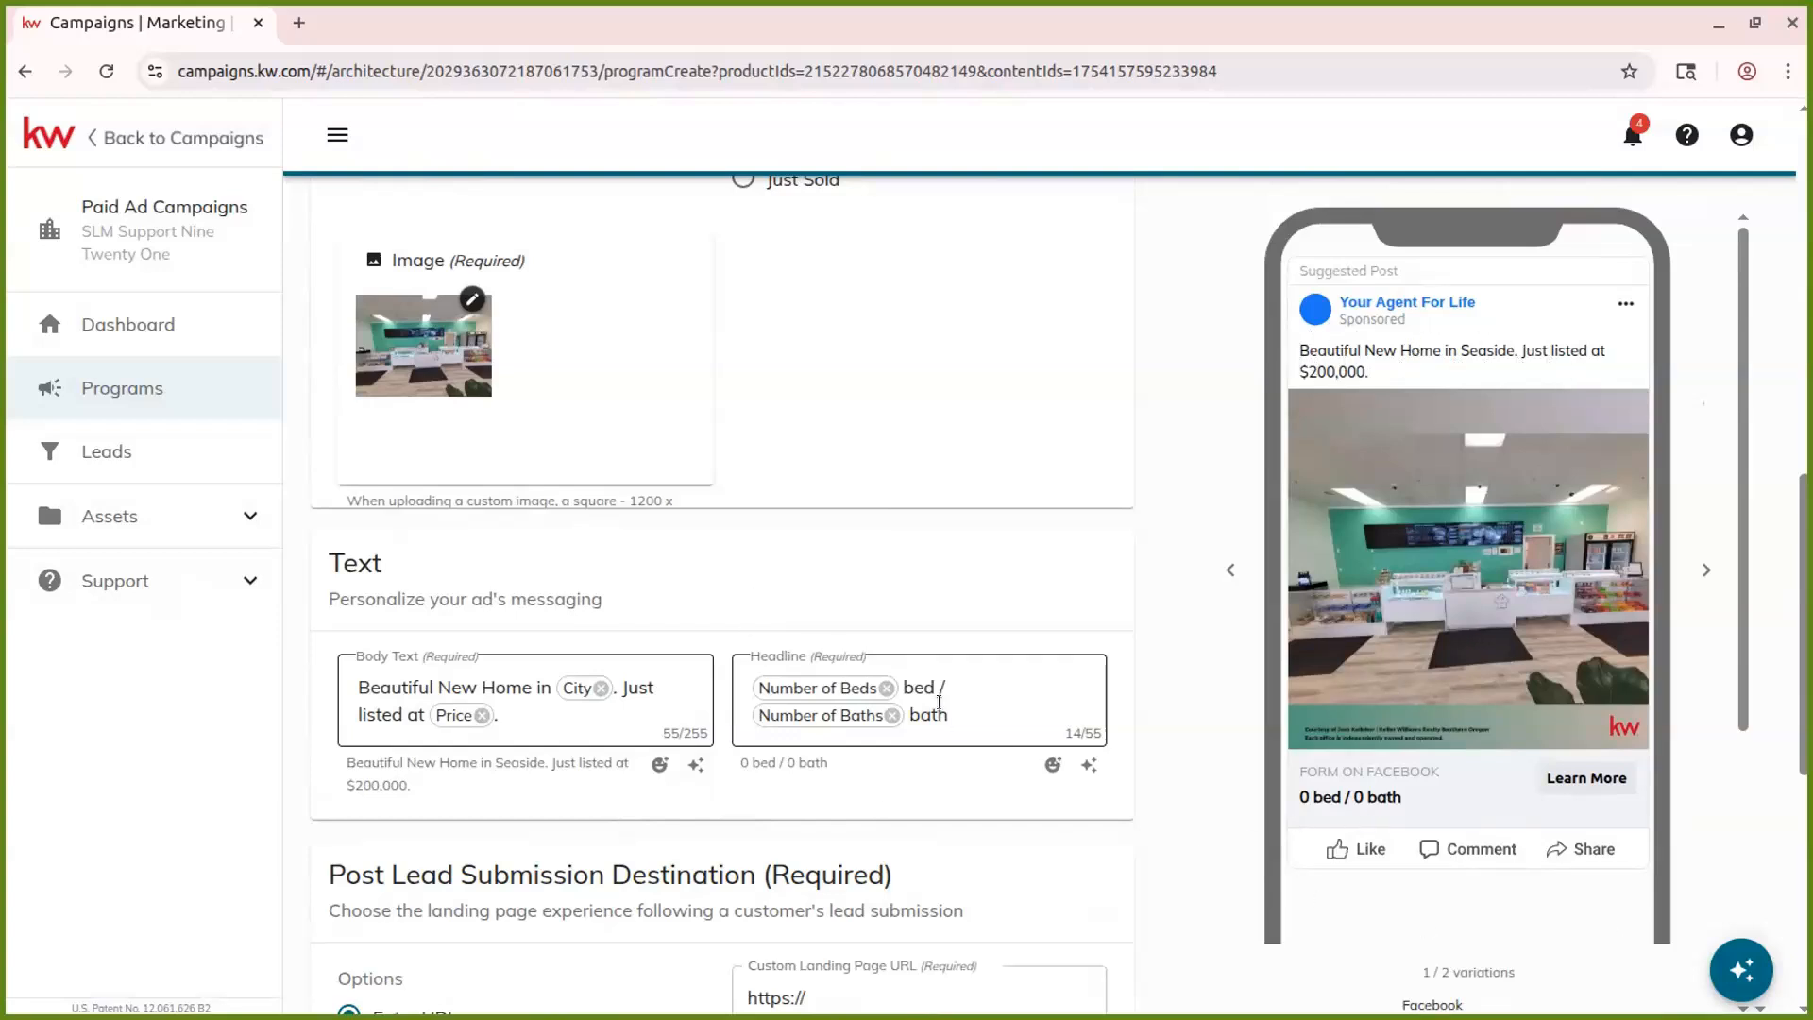
scroll(1442, 904, "down", 2)
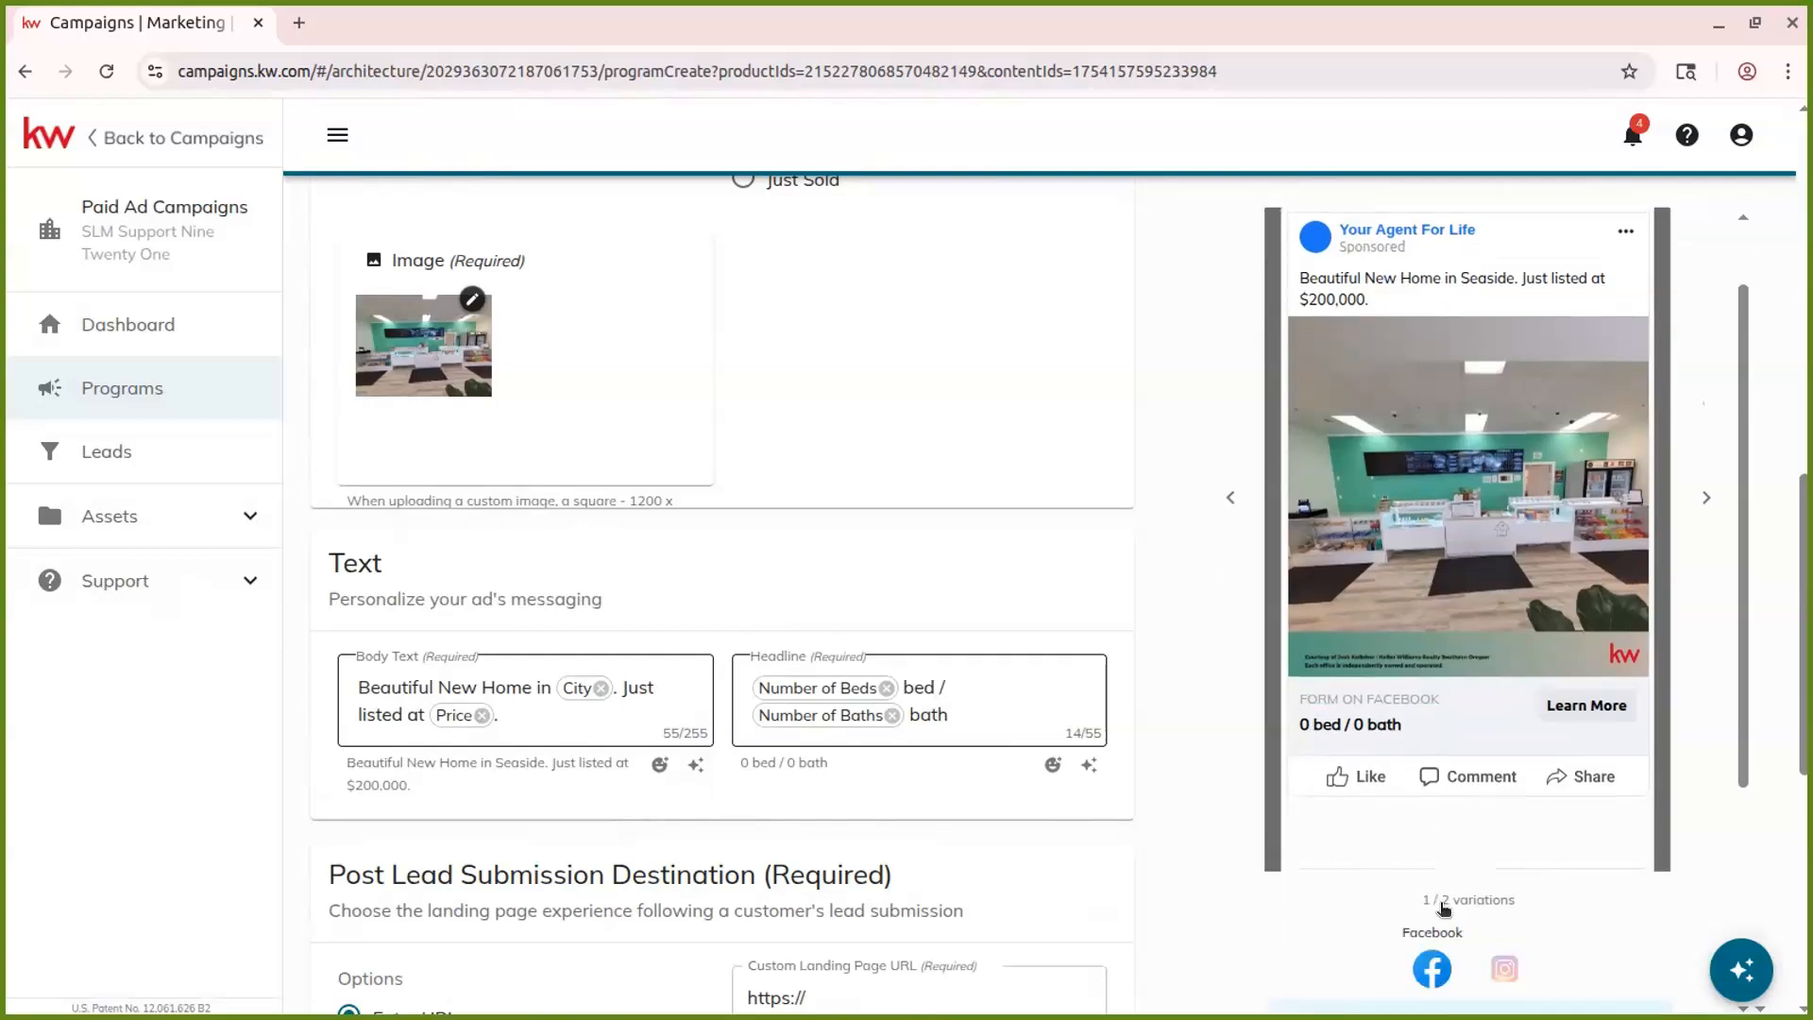
left_click(1509, 905)
scroll(1419, 725, "up", 2)
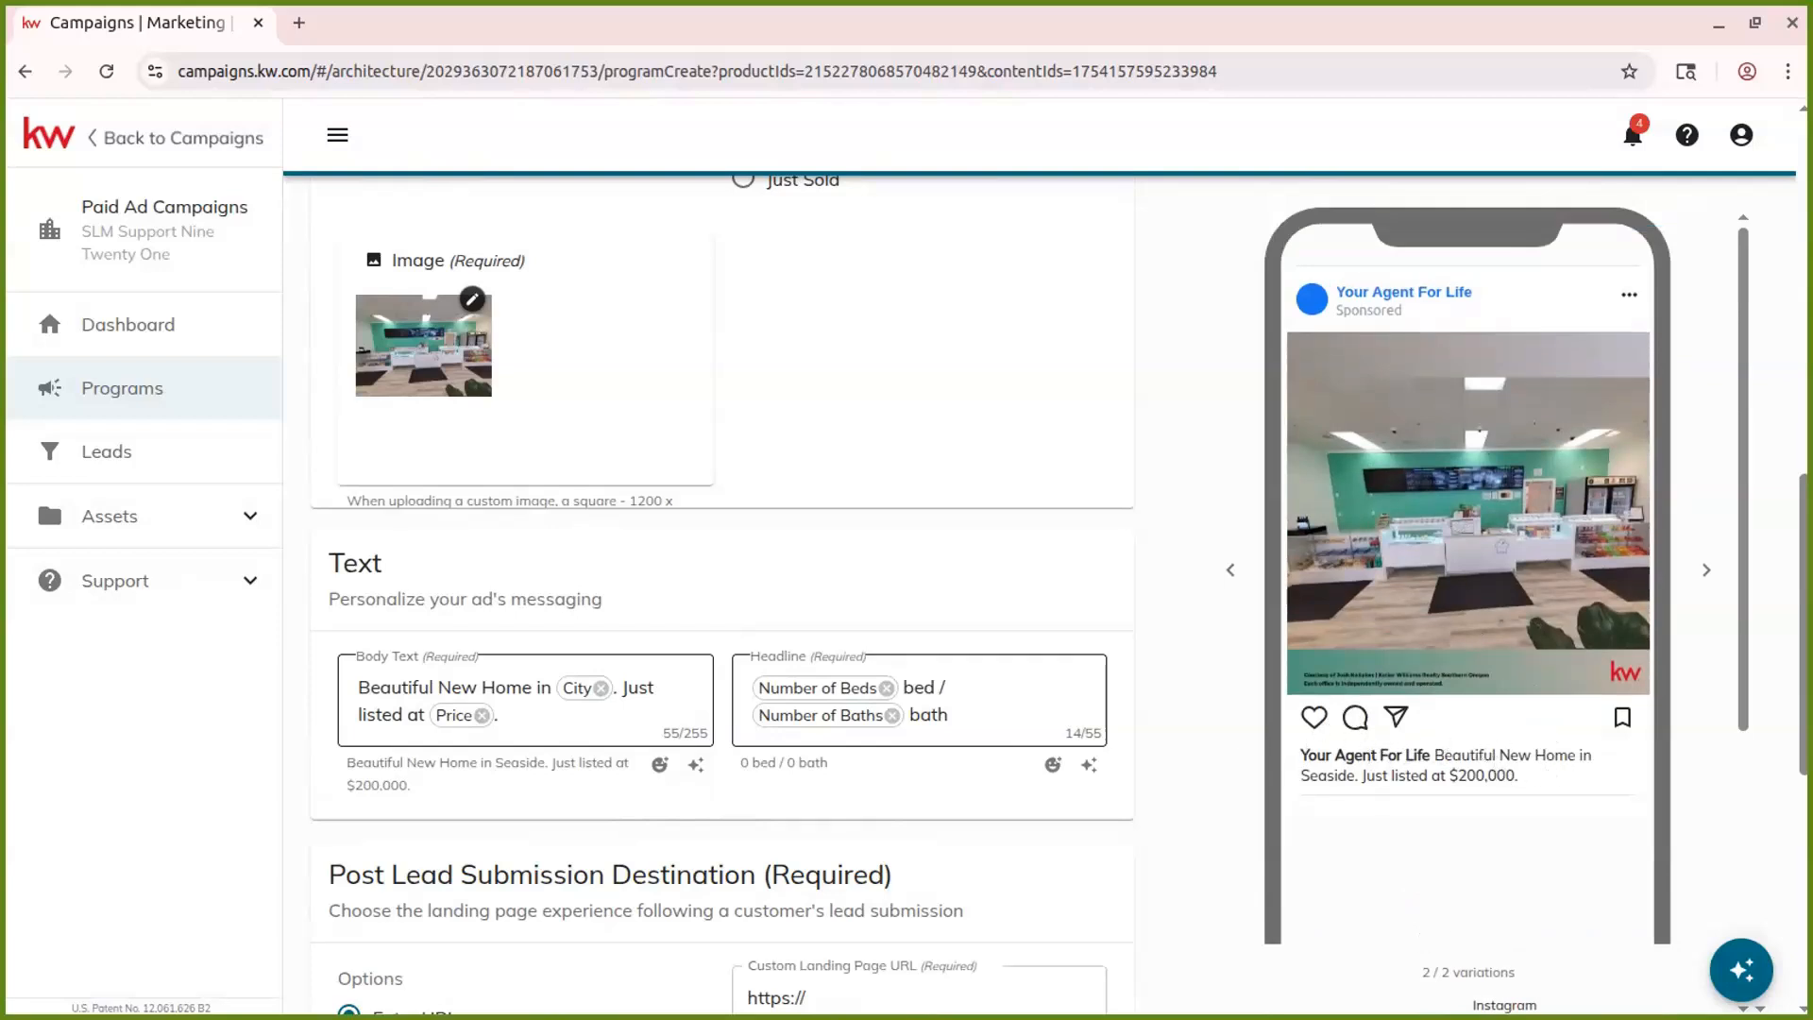
left_click(1228, 572)
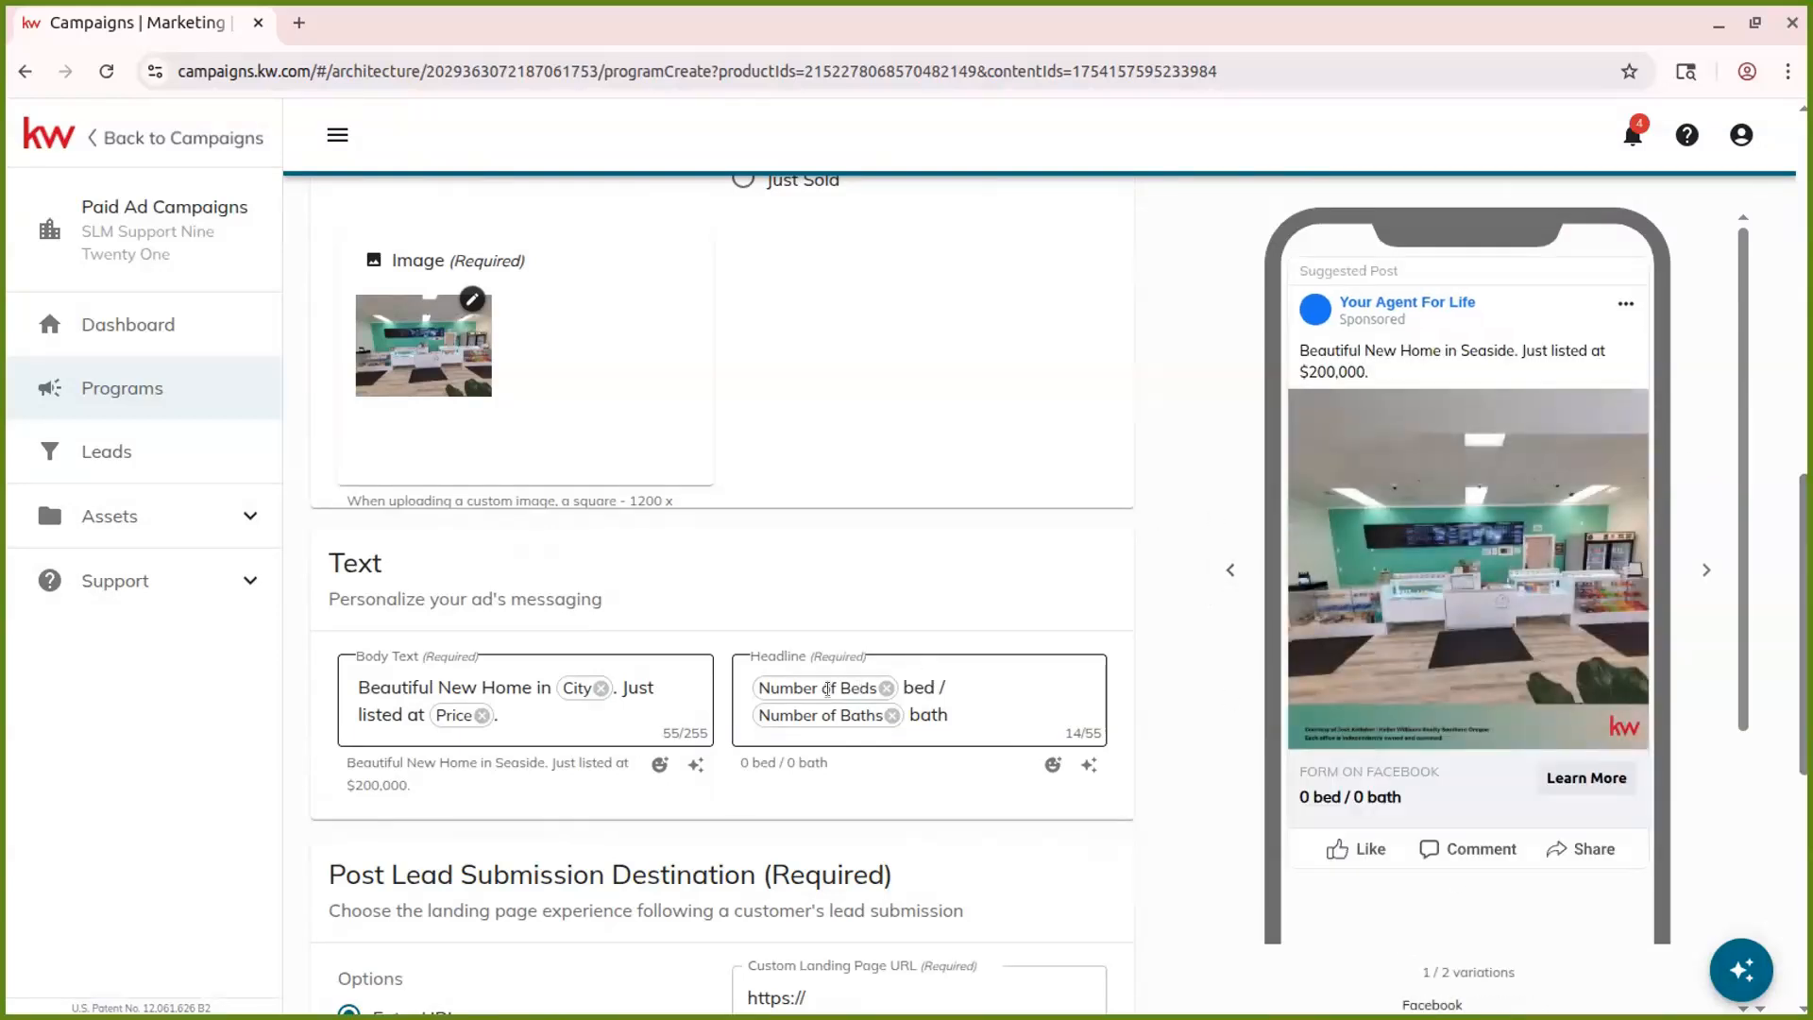
Examine the listing content chips offered for the Body Text and the listing and profile chips offered for the Headline
left_click(529, 711)
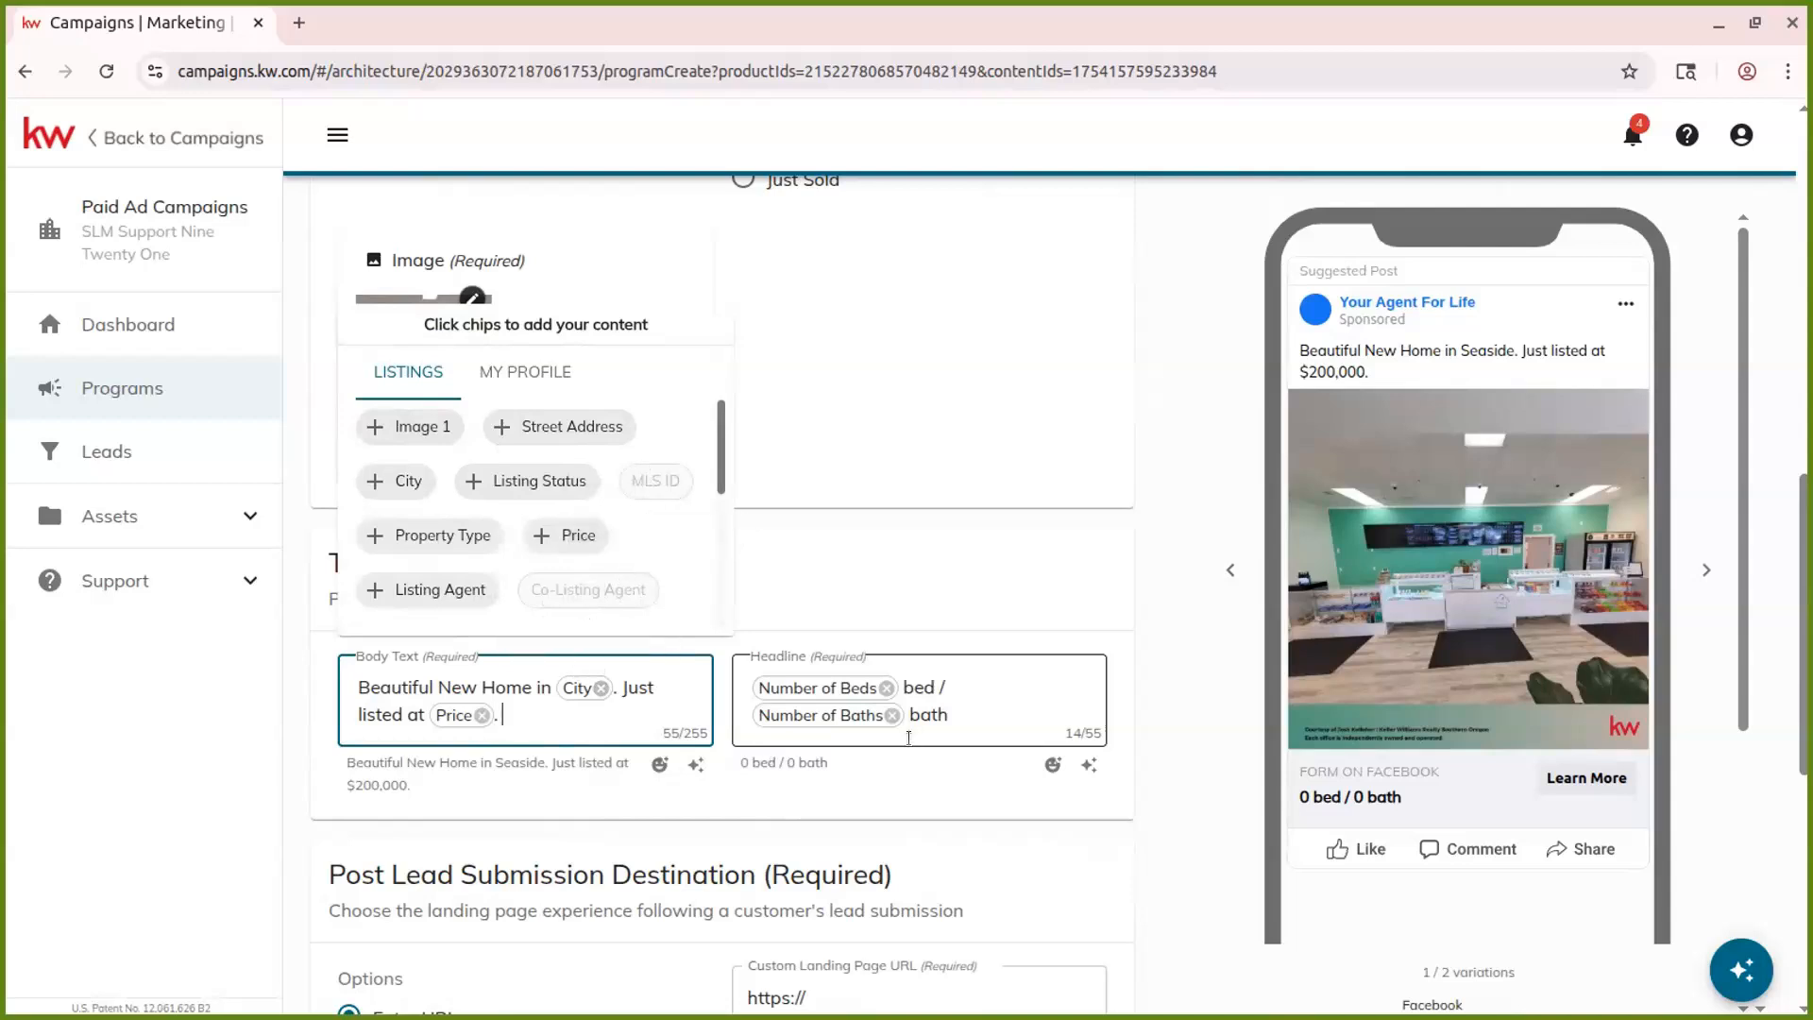
left_click(1027, 710)
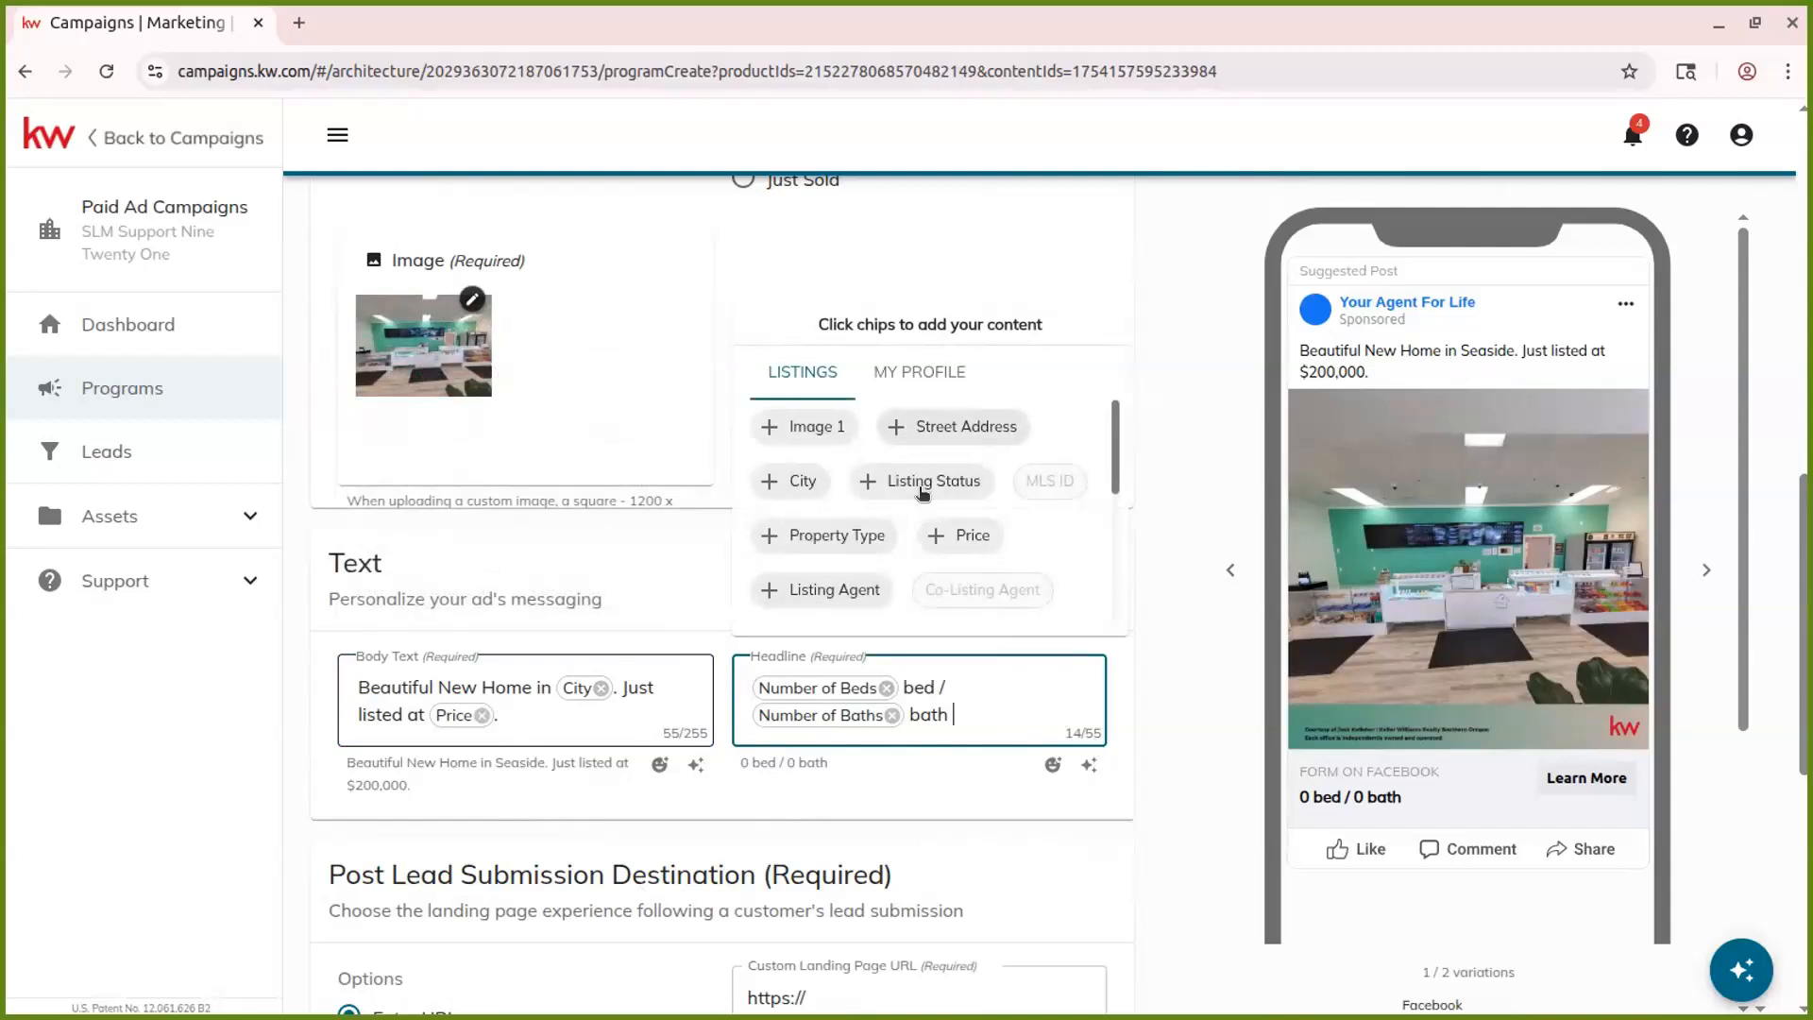
scroll(930, 576, "up", 2)
left_click(936, 515)
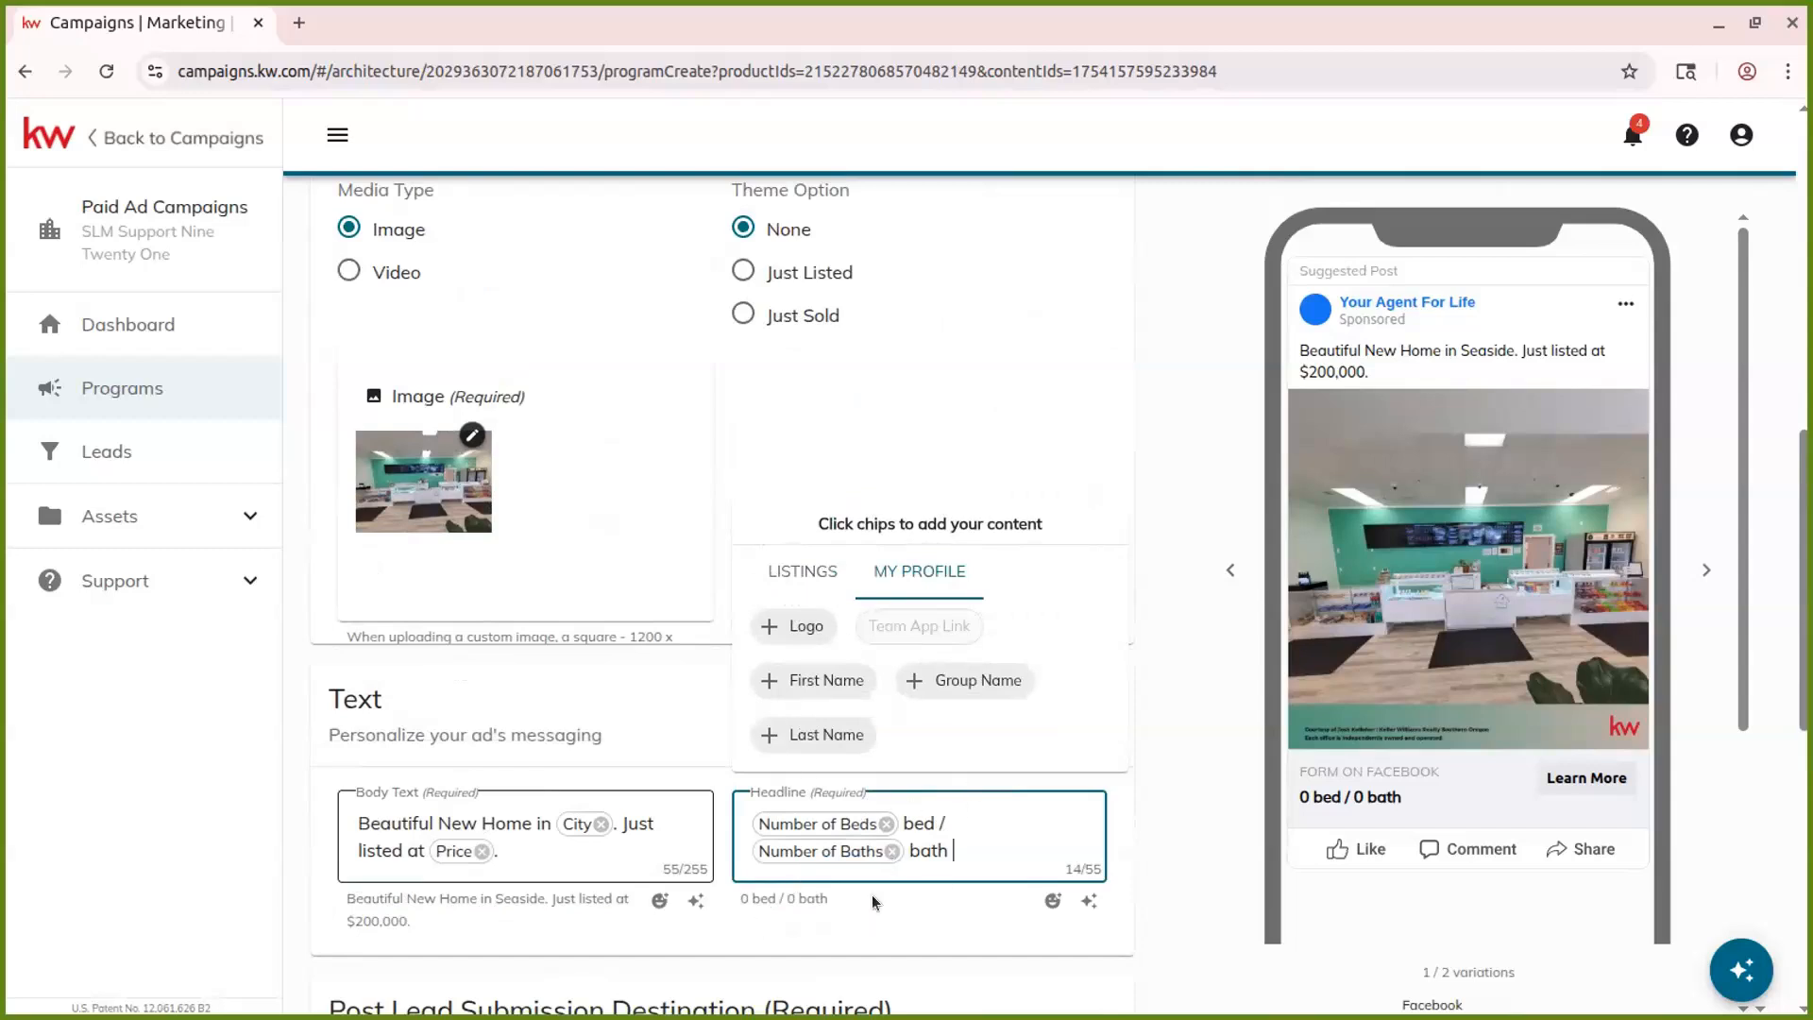
scroll(614, 813, "down", 2)
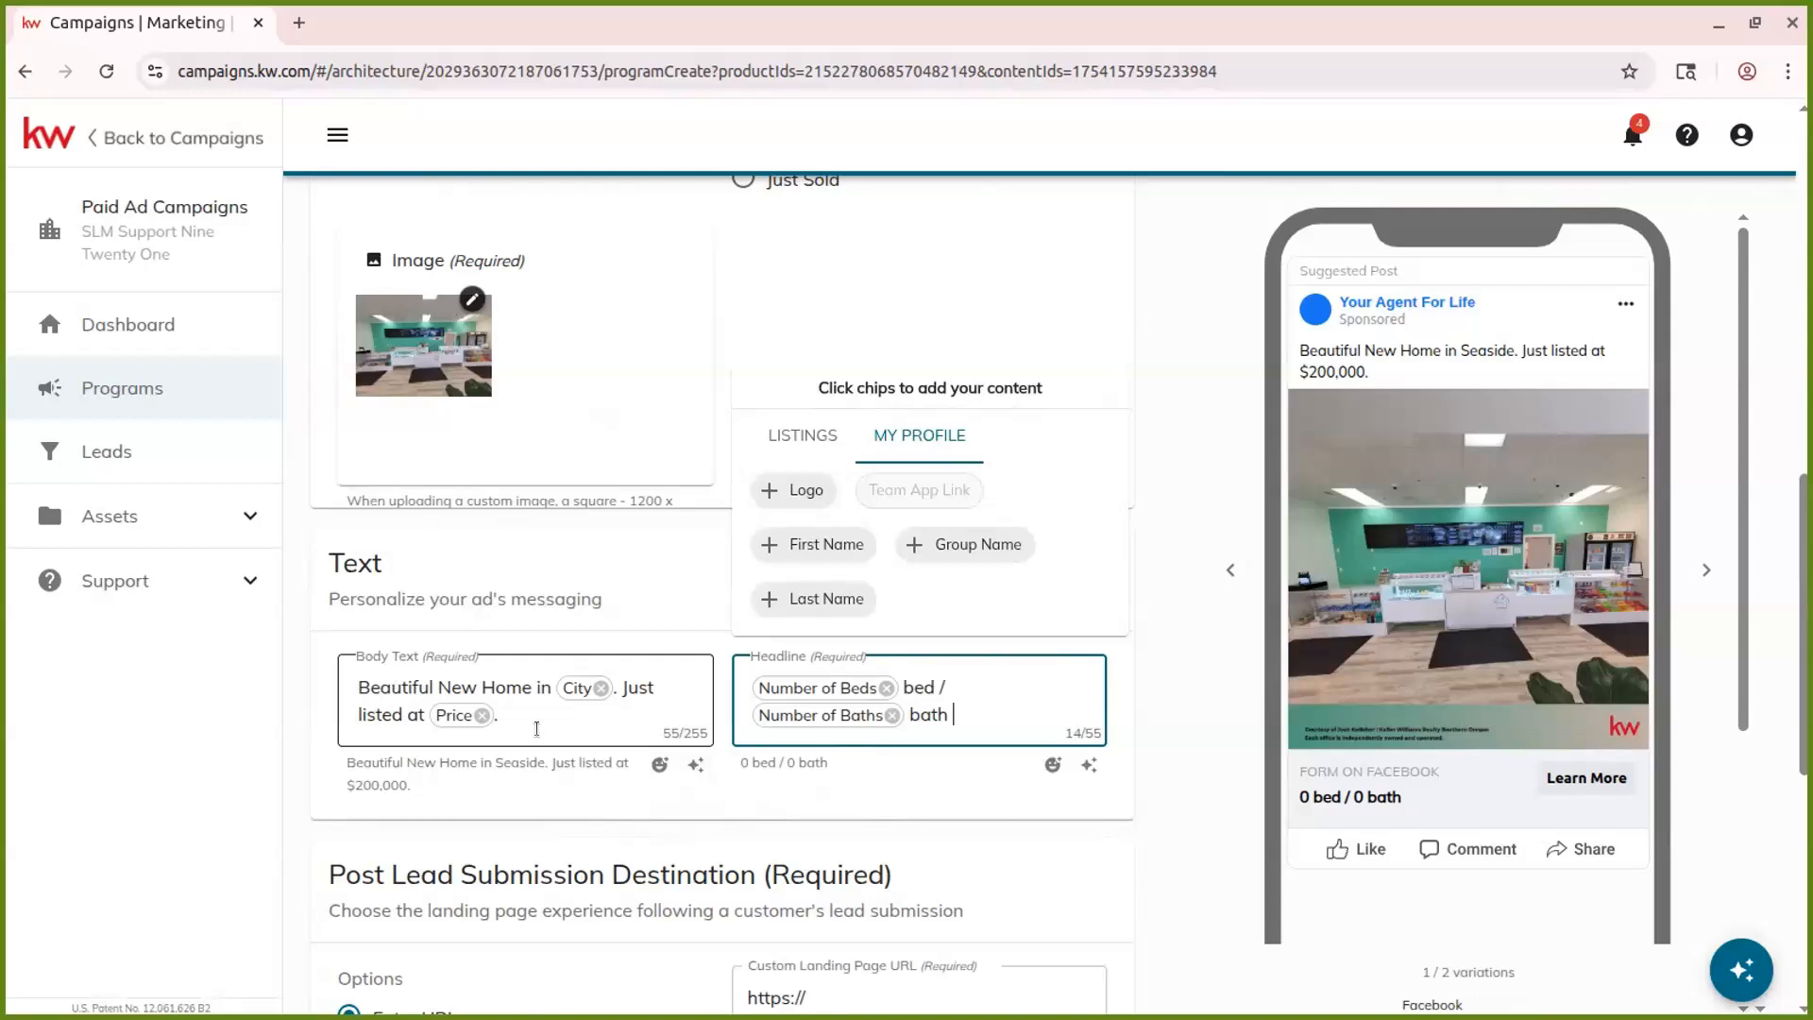
left_click(740, 786)
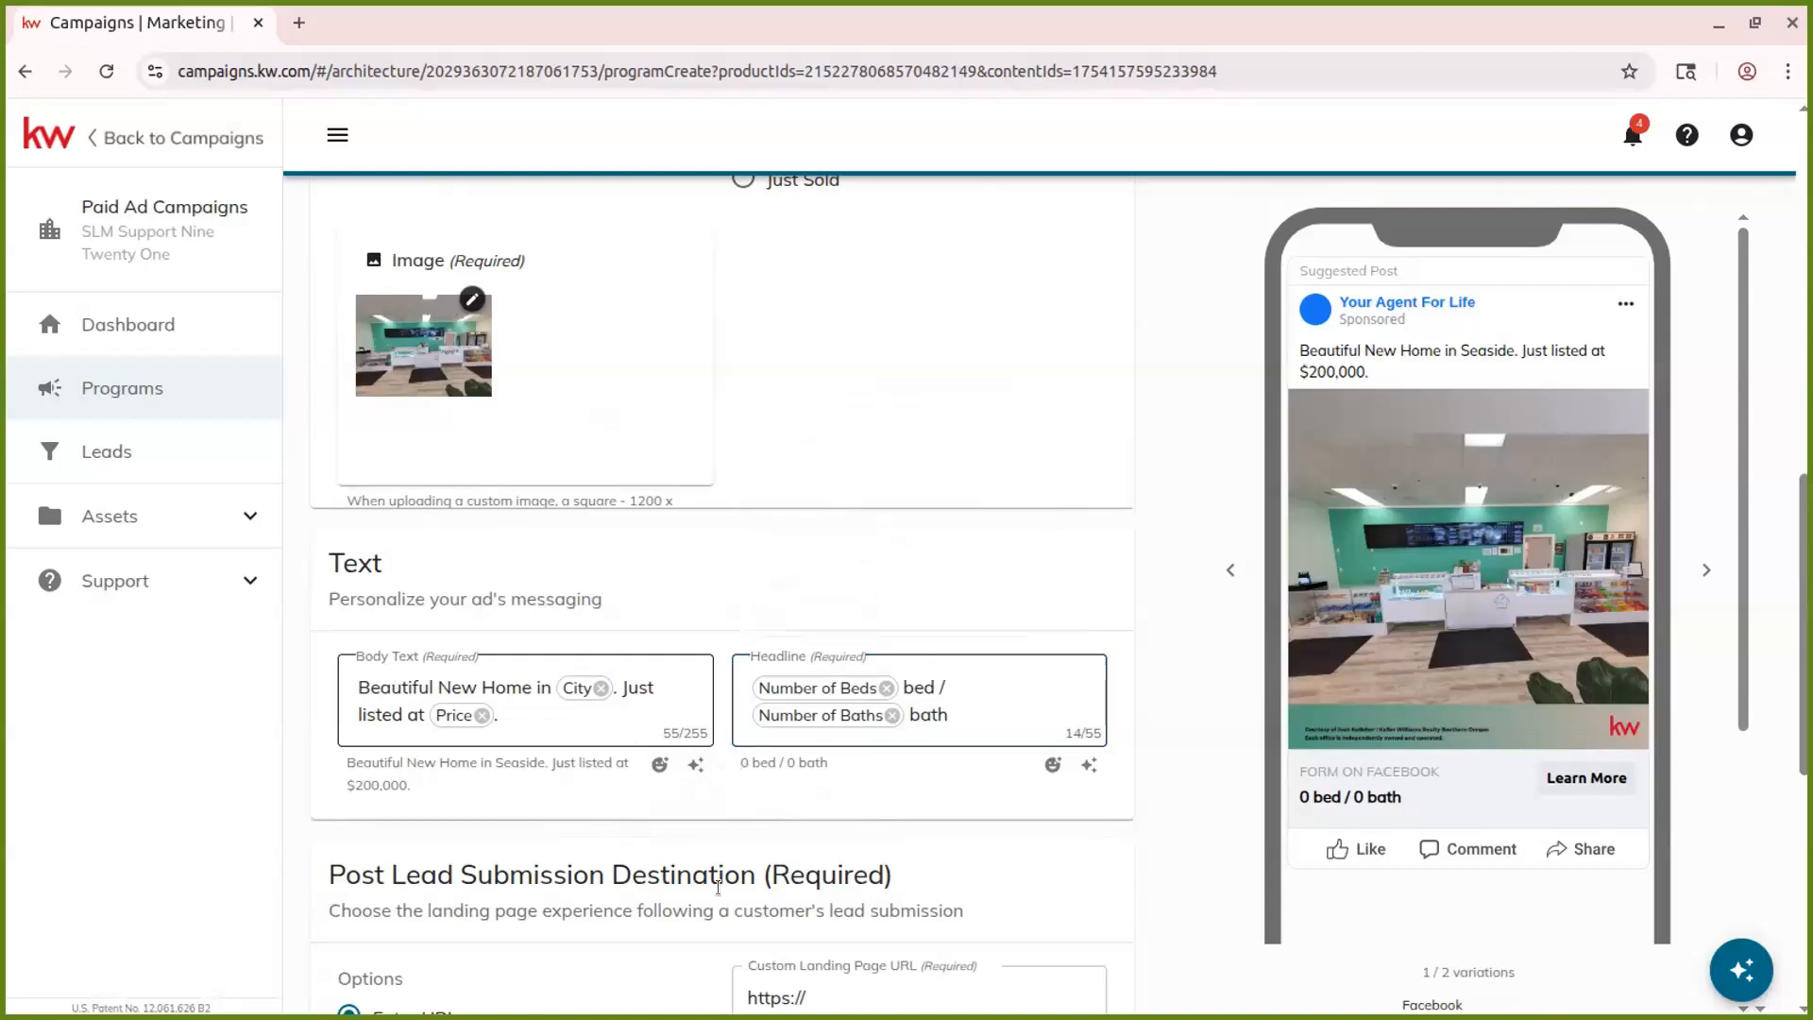
Set the Post Lead Submission Destination to Landing Page and choose the "Why Keller Williams?" page
scroll(697, 892, "down", 1)
scroll(687, 902, "down", 3)
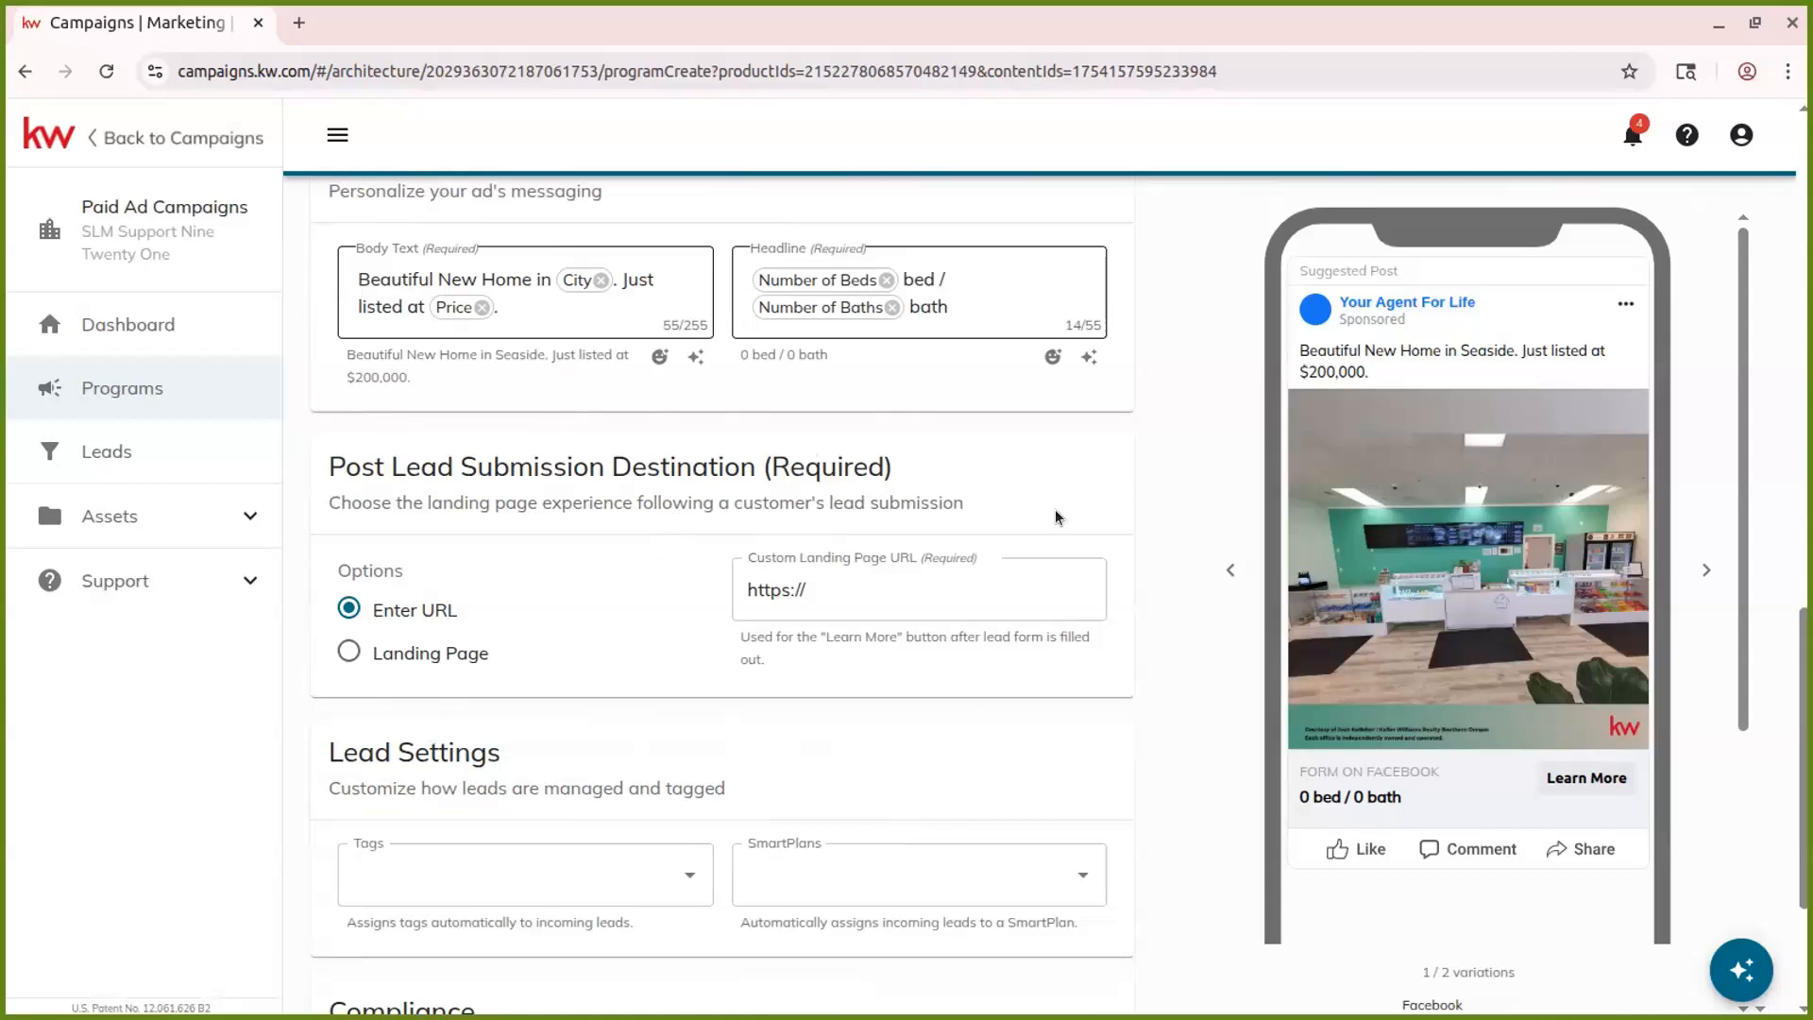
left_click(959, 593)
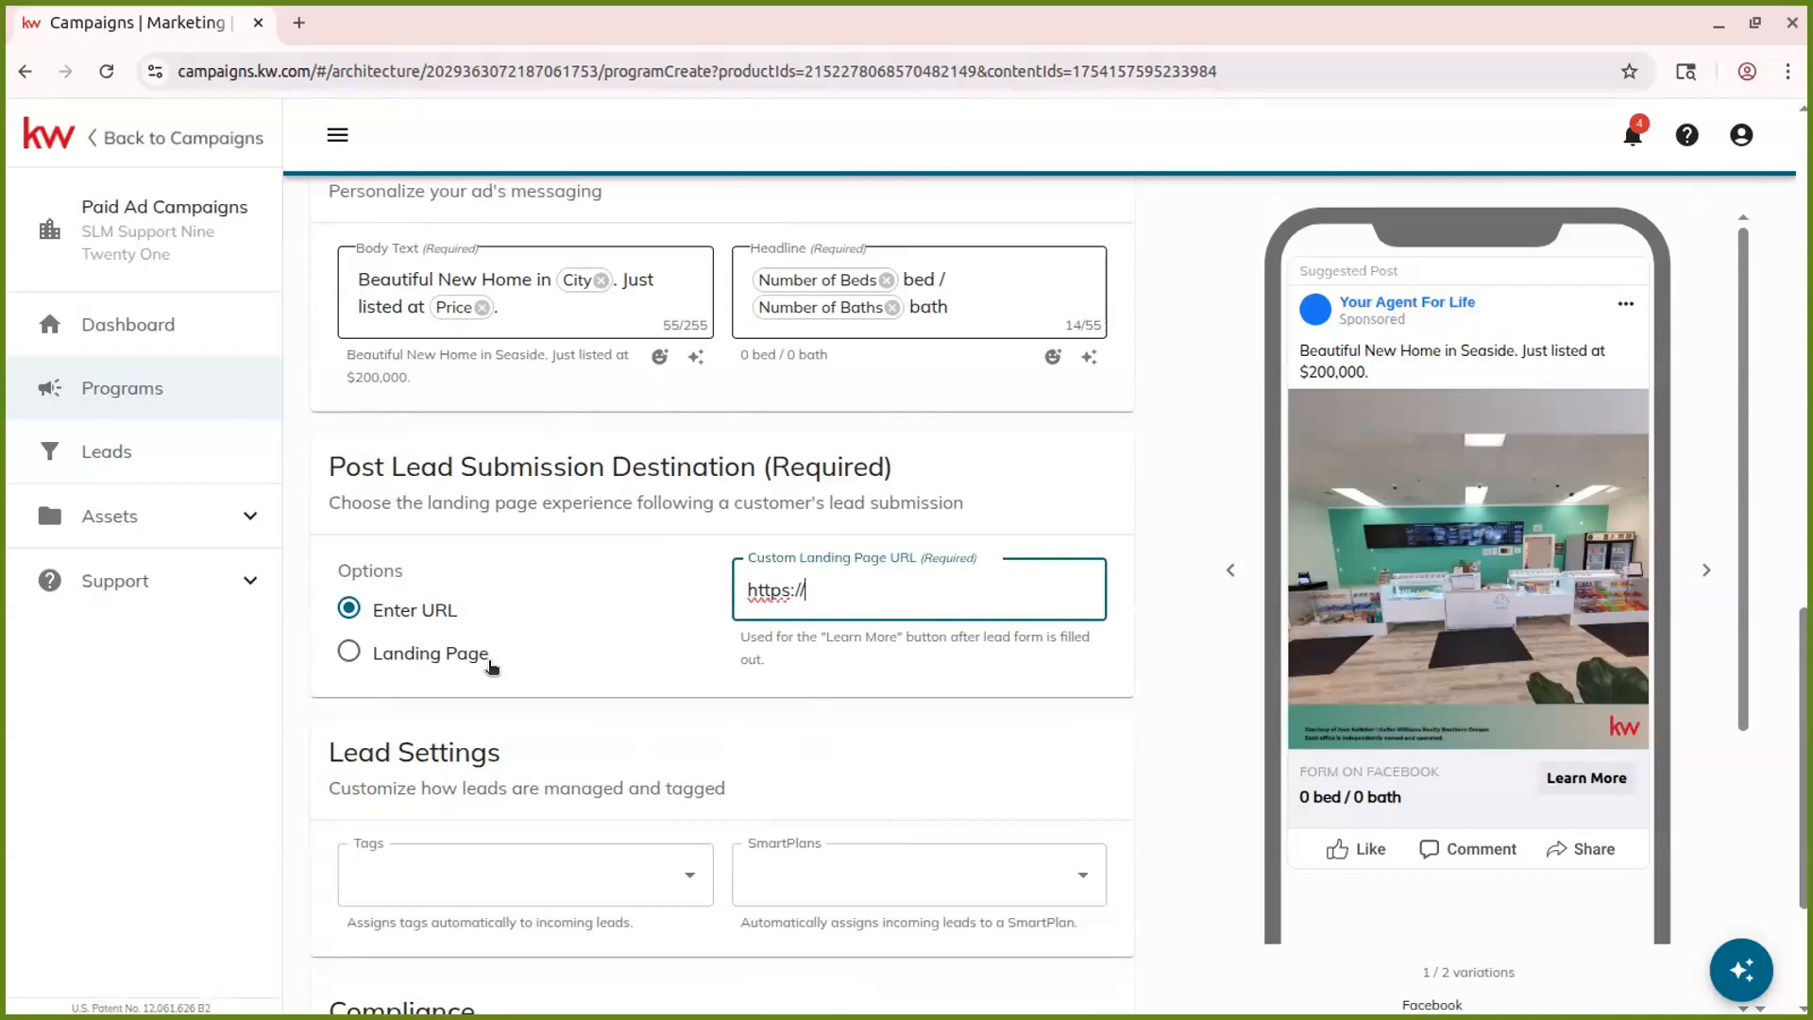
left_click(374, 659)
left_click(934, 575)
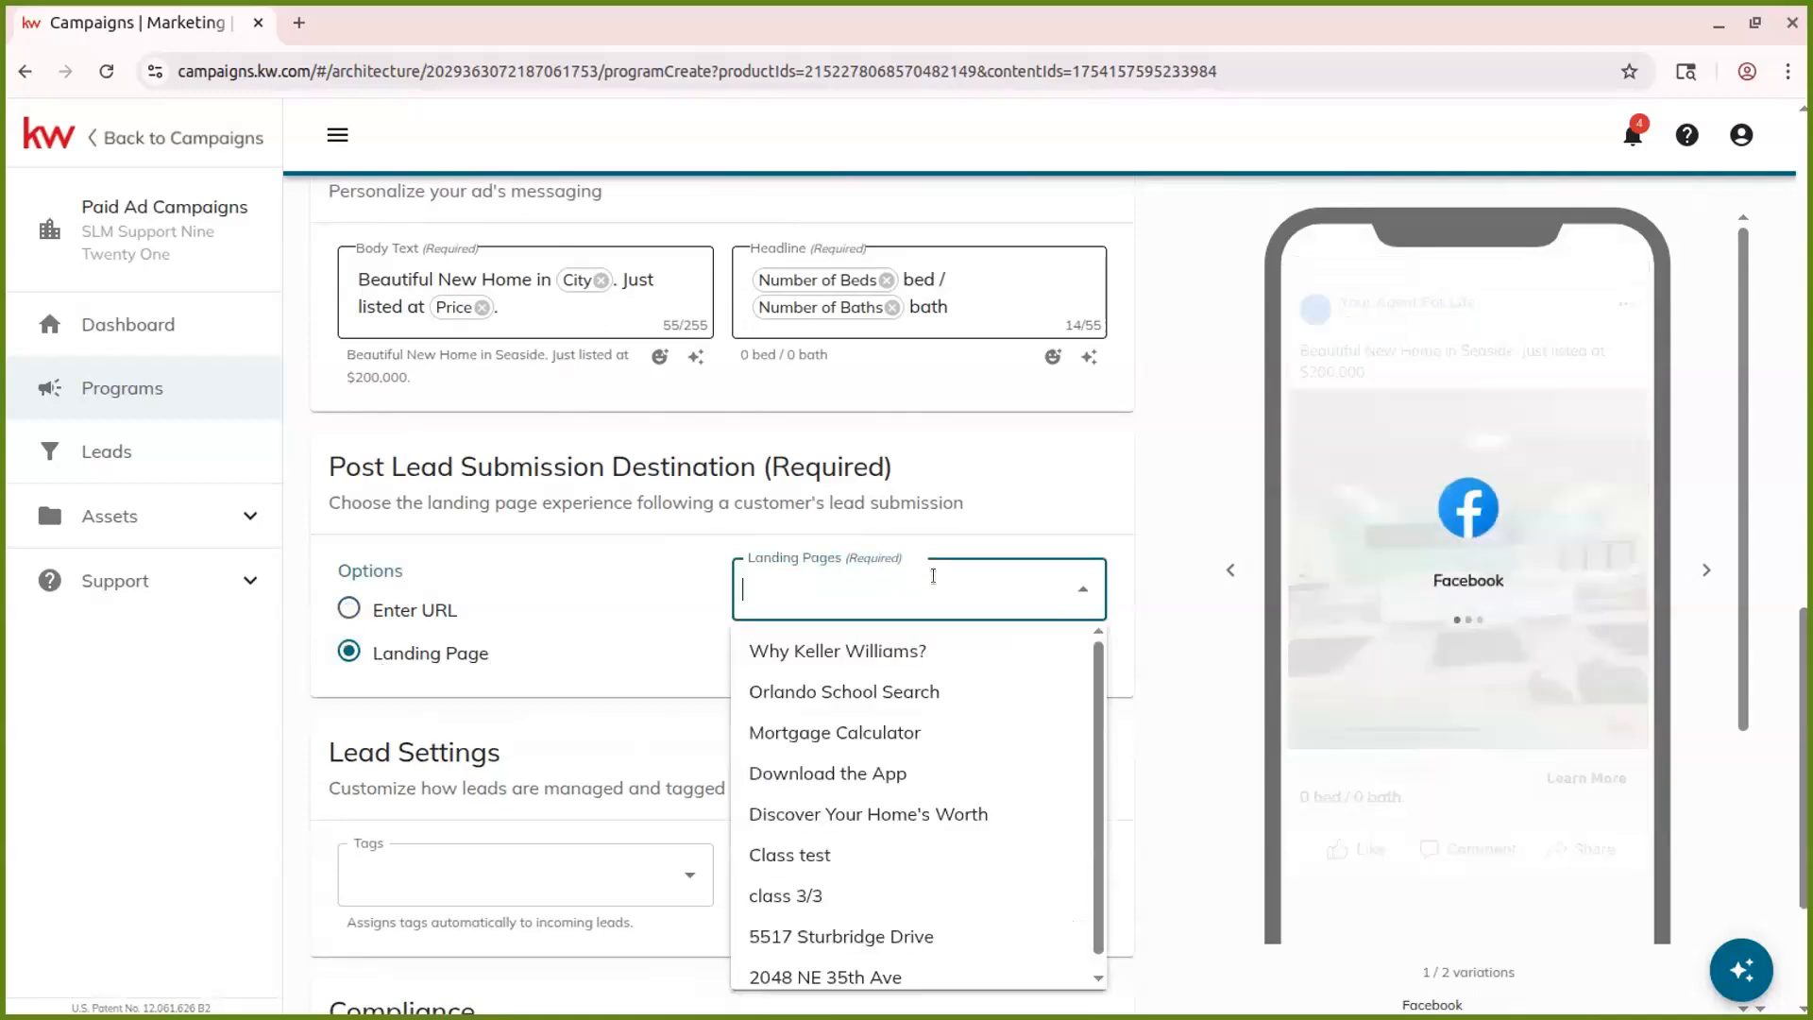
scroll(935, 680, "up", 1)
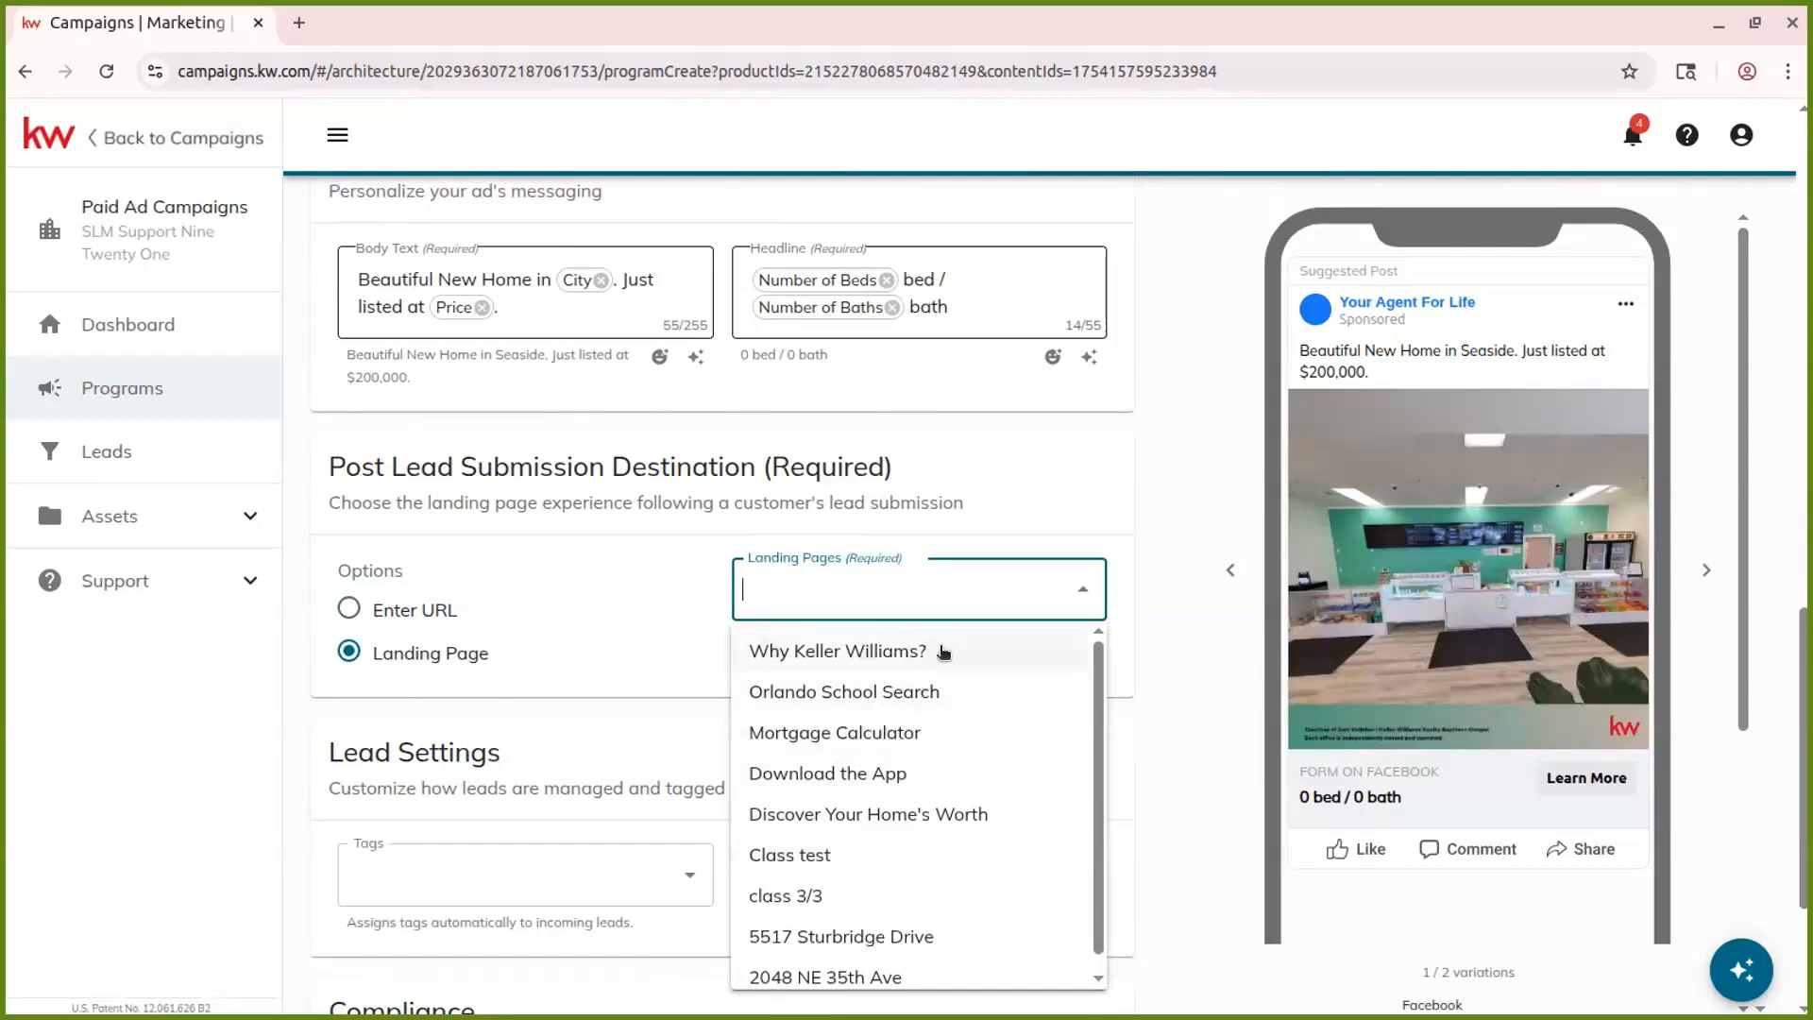
left_click(940, 652)
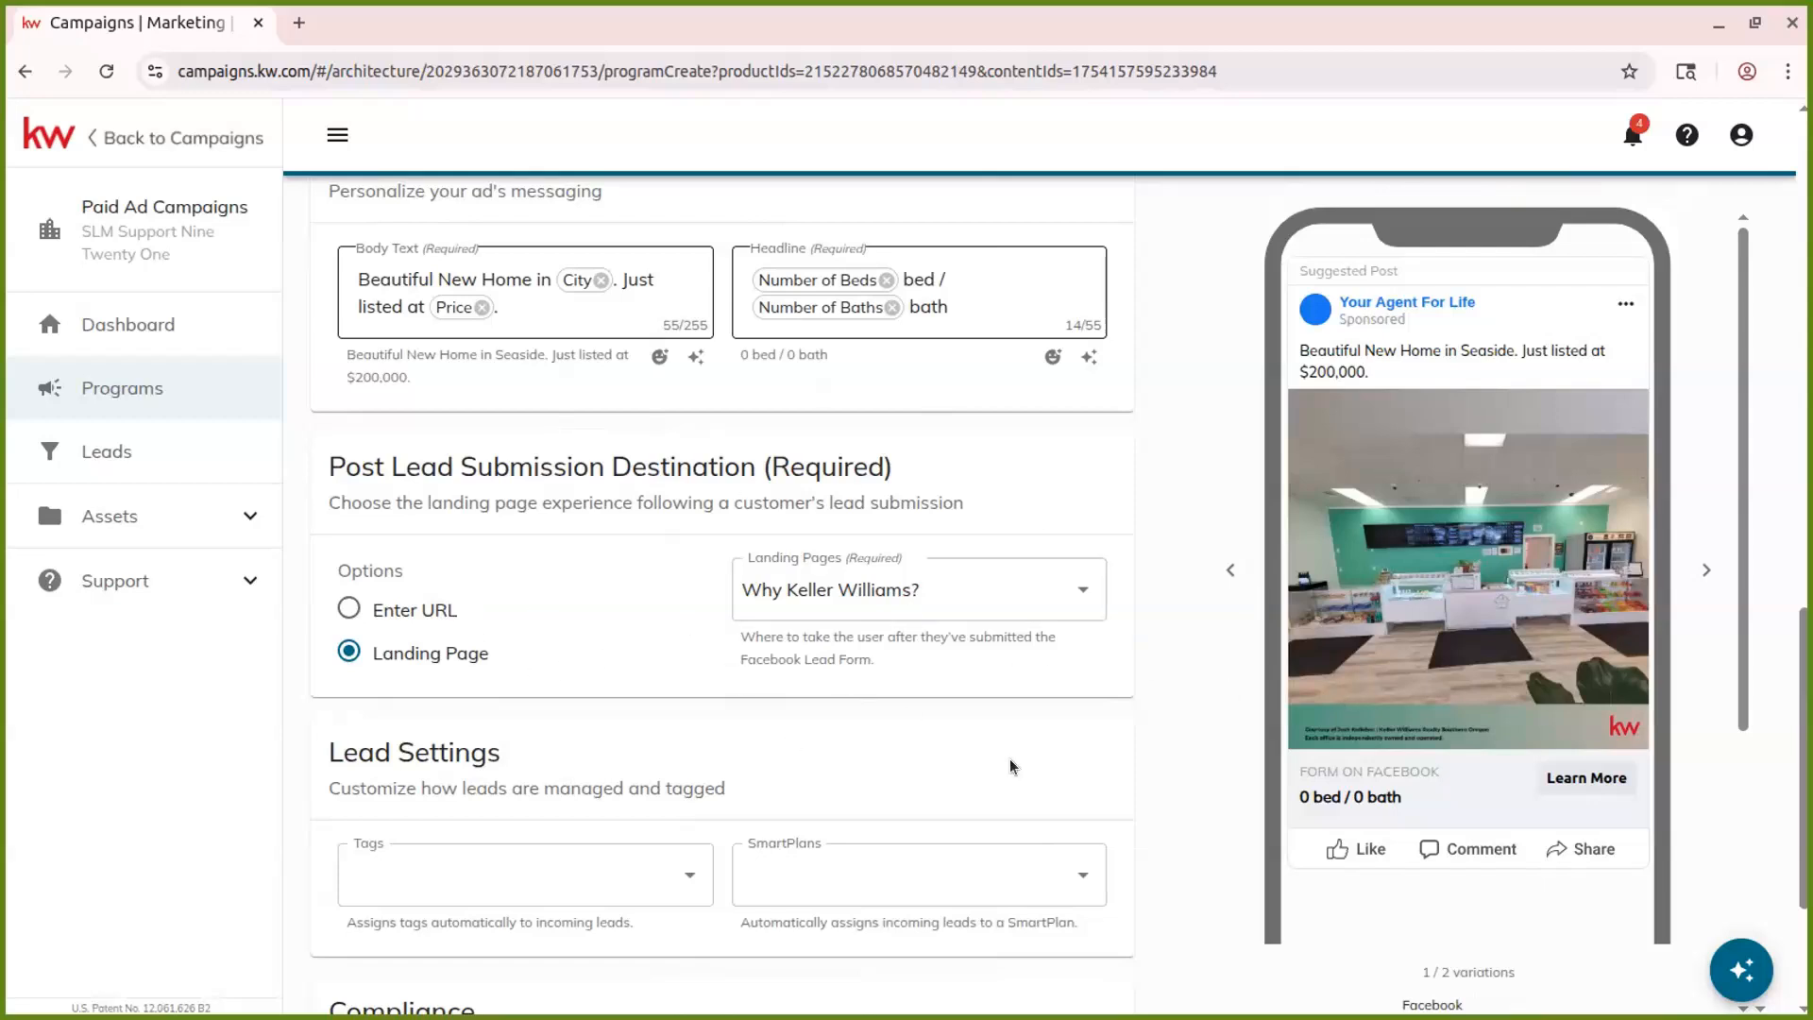
Assign the existing Paid Ad tag to incoming leads and check the SmartPlans choices without selecting one
scroll(1001, 750, "down", 3)
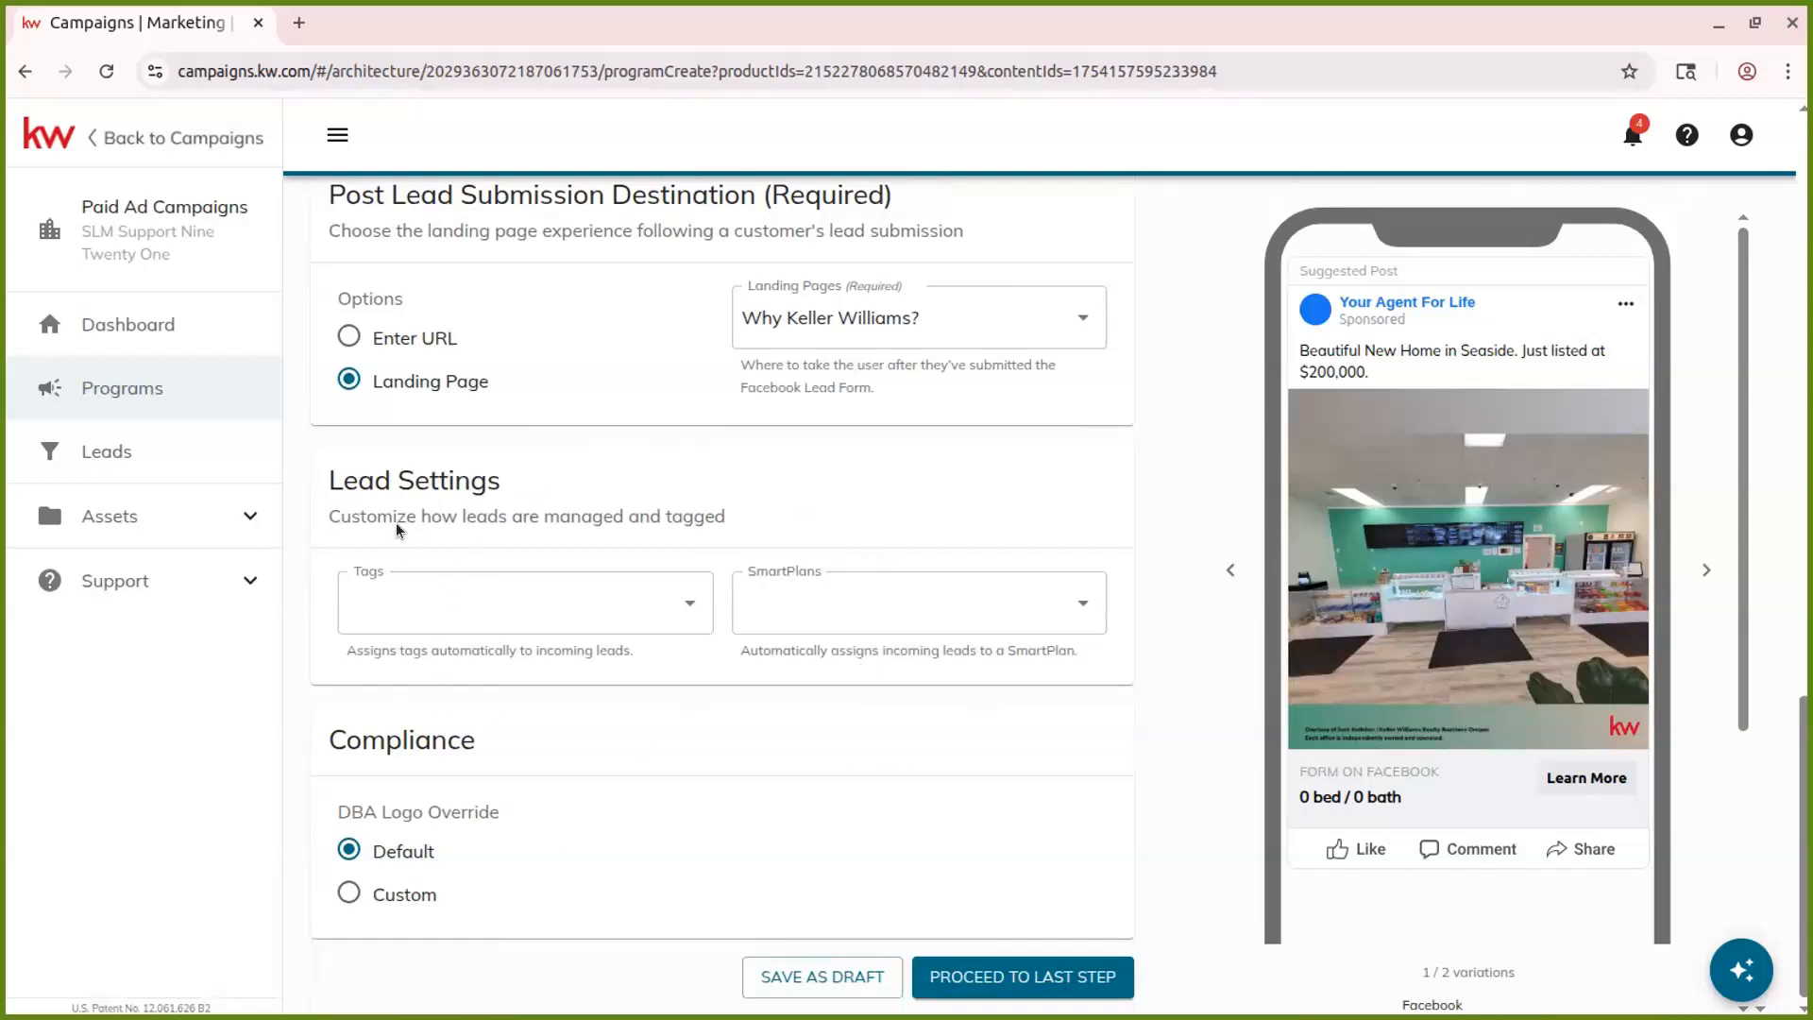
left_click(482, 604)
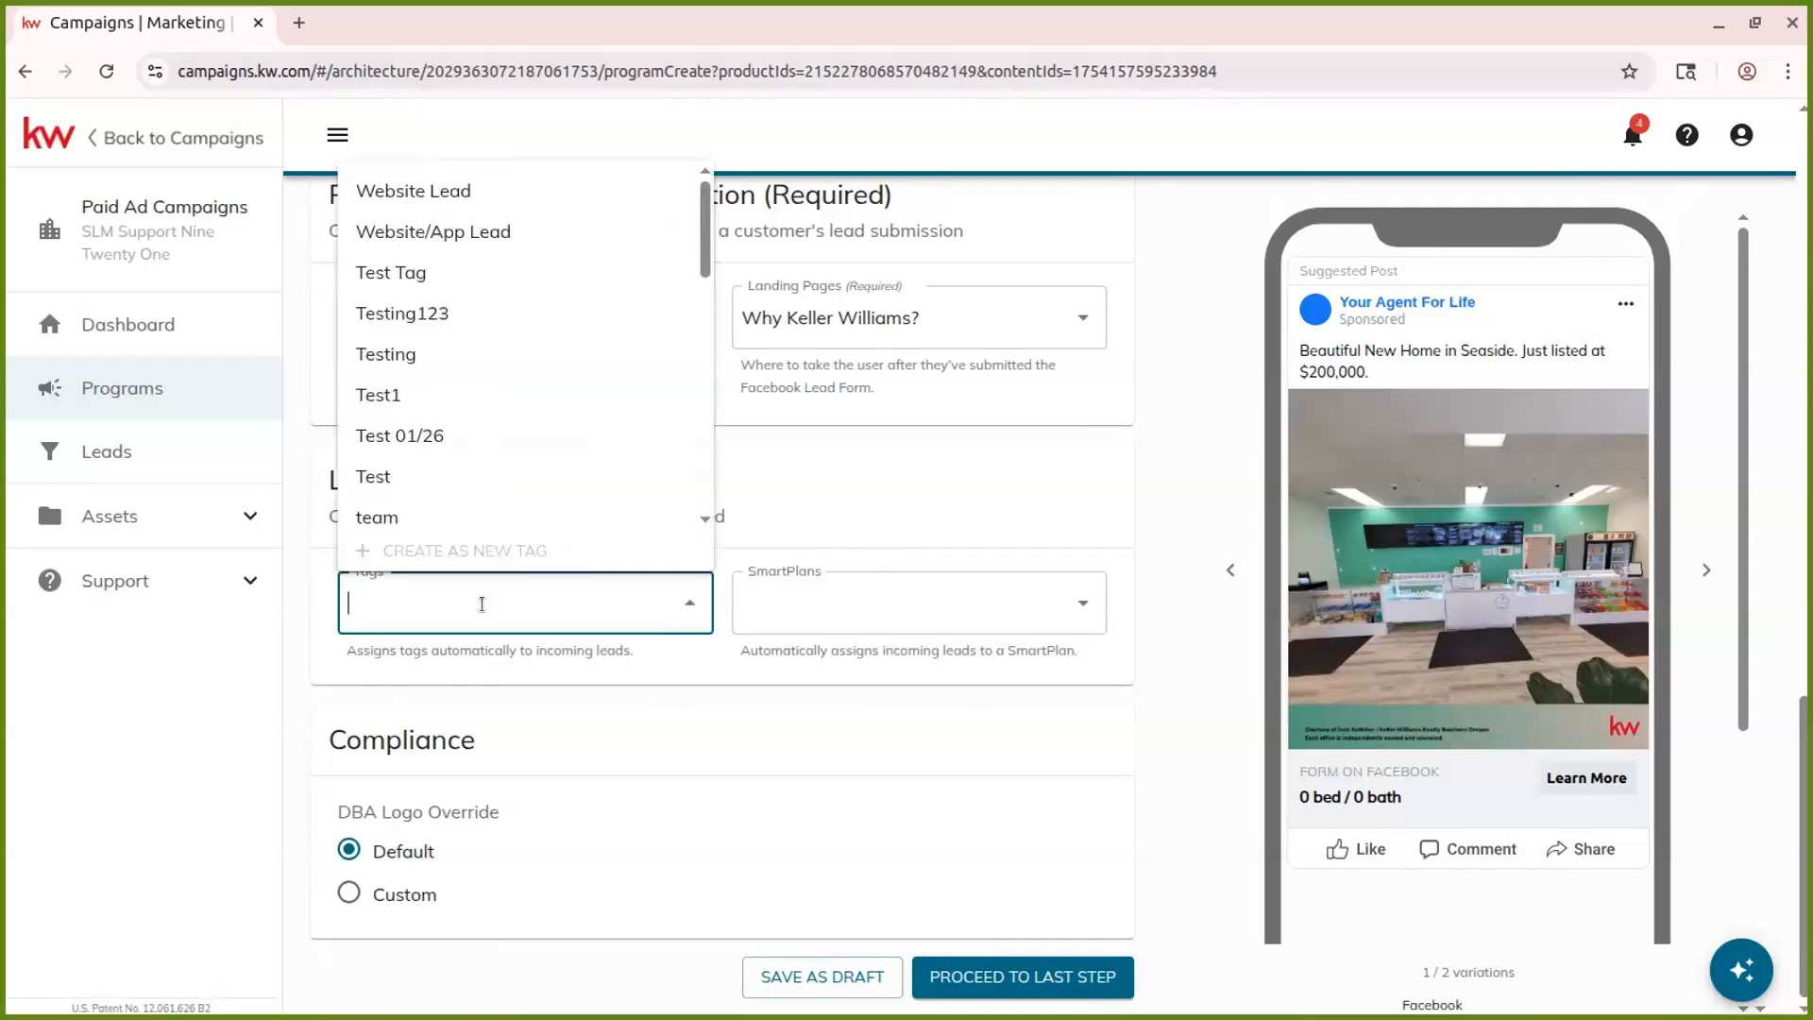
scroll(558, 425, "down", 5)
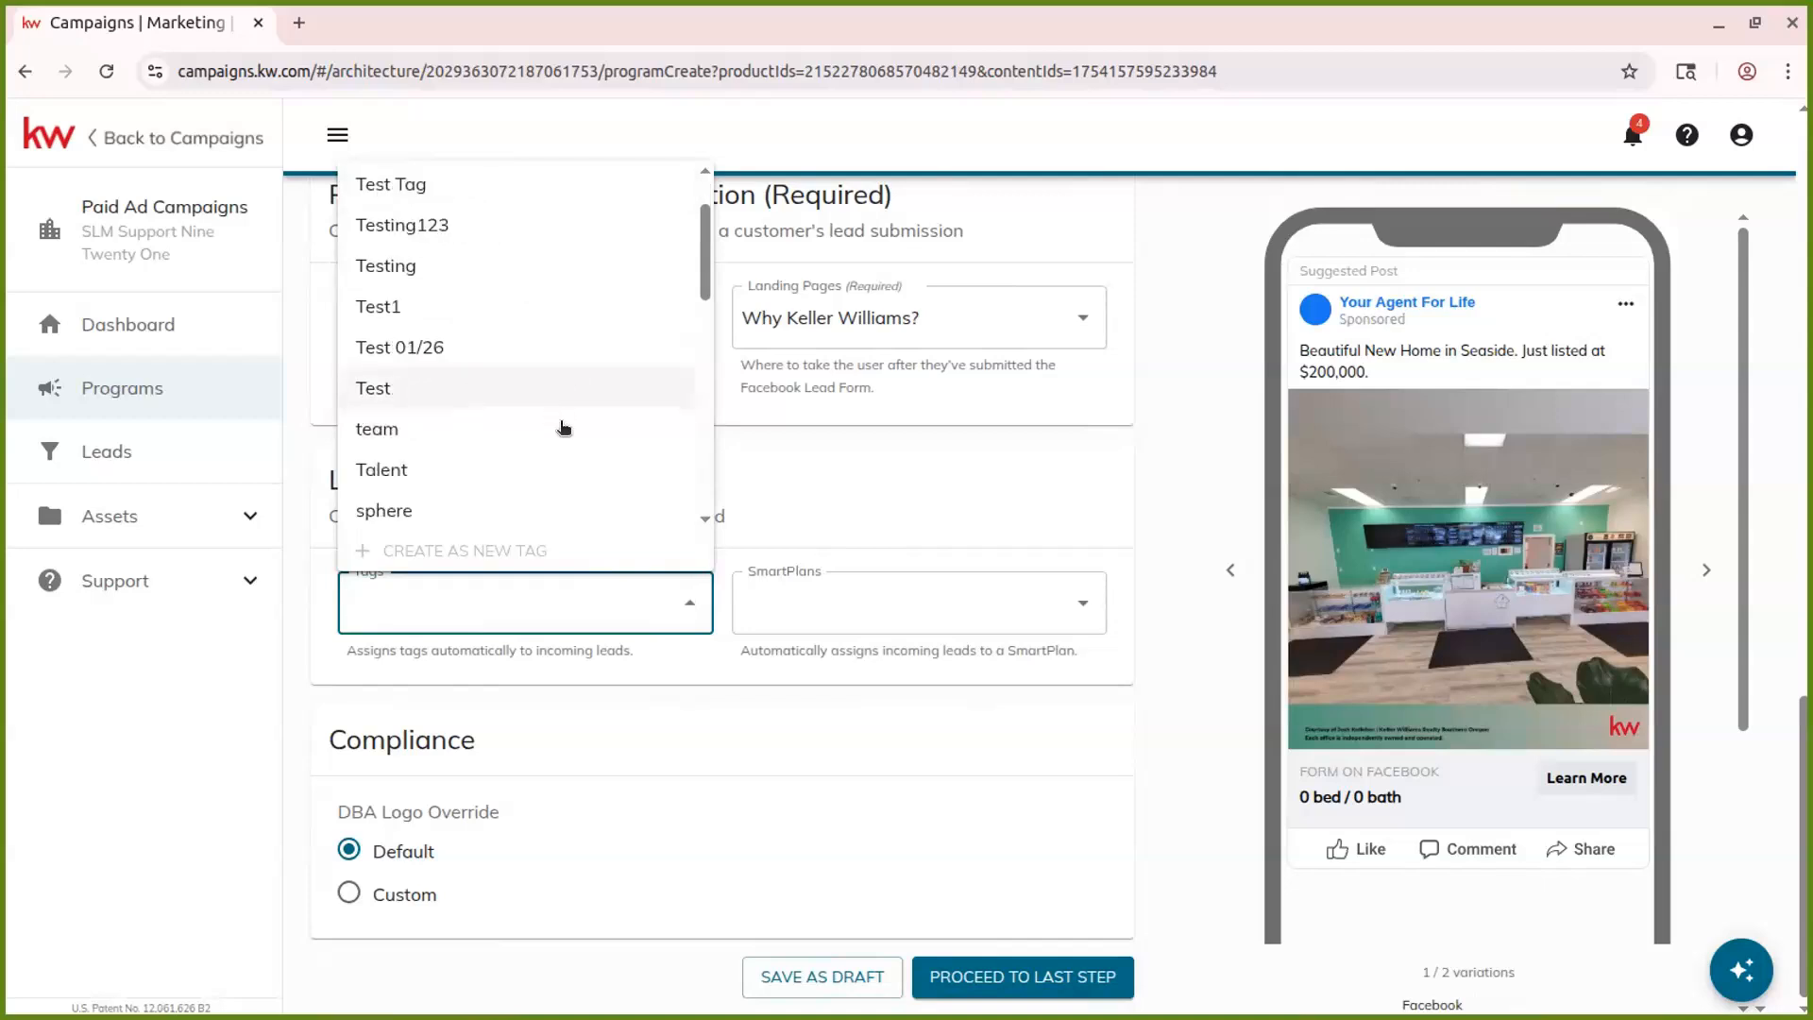
scroll(558, 425, "up", 5)
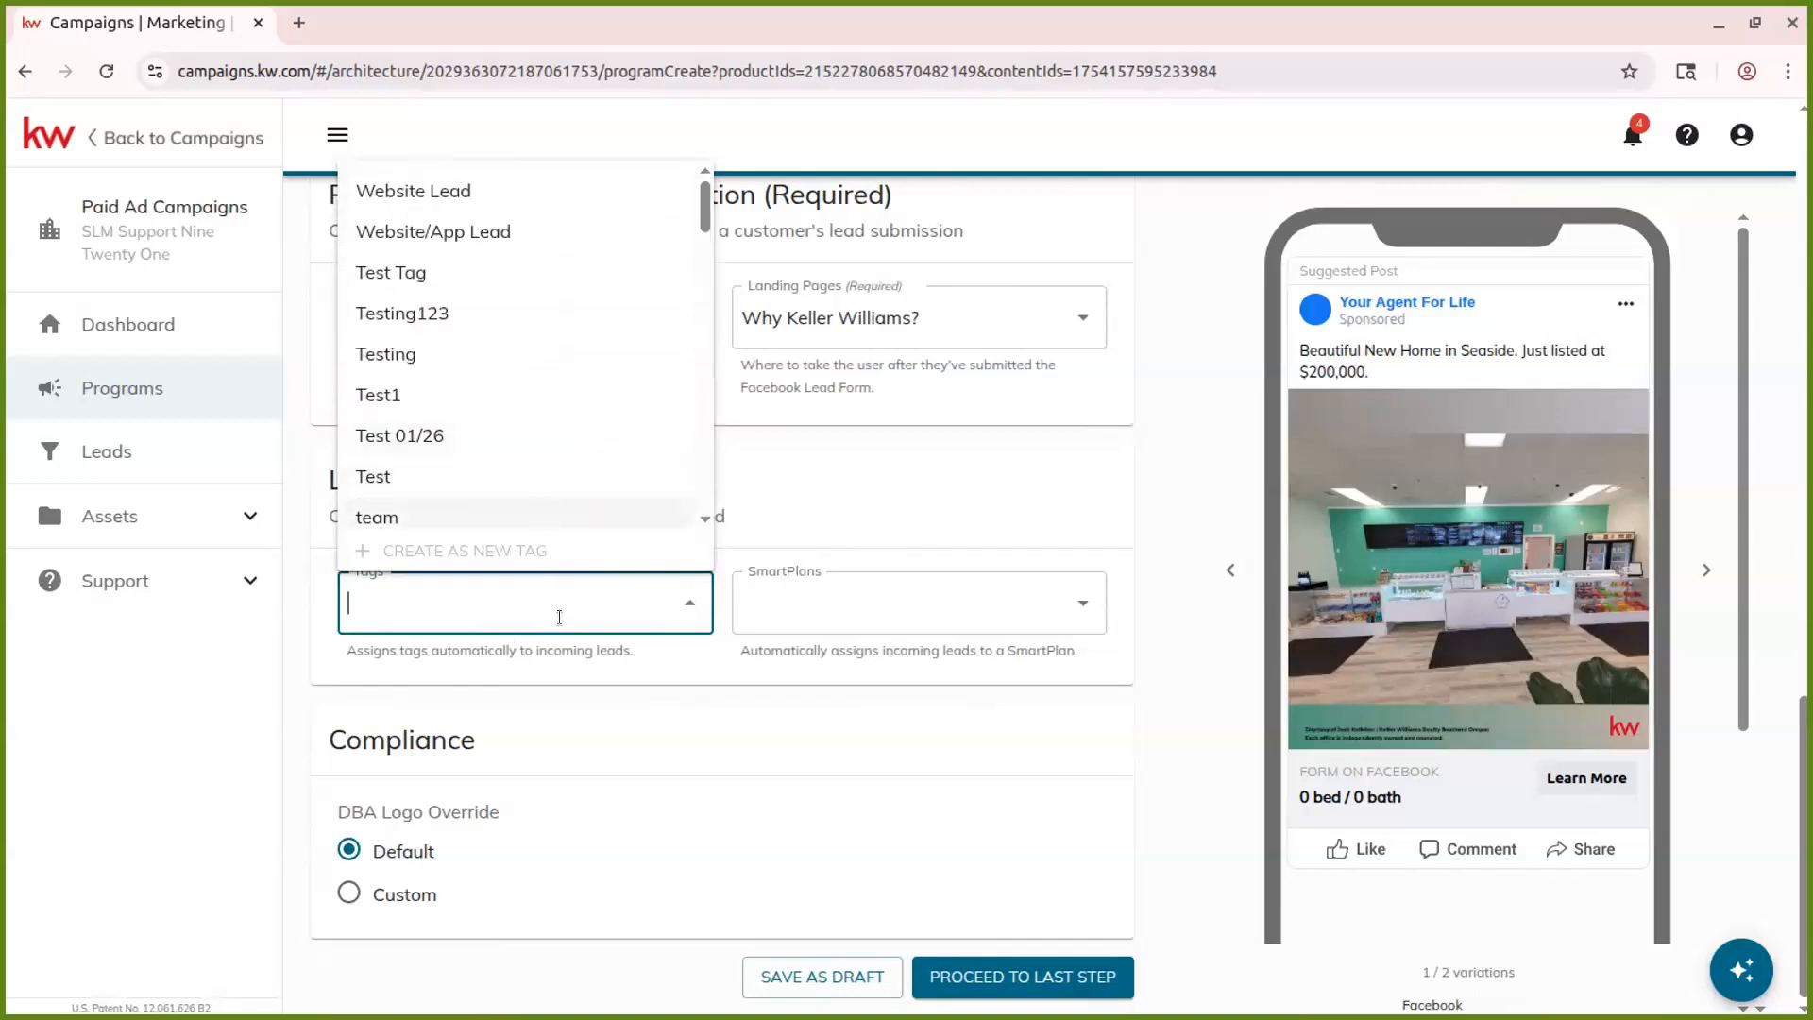
type("Paid Add")
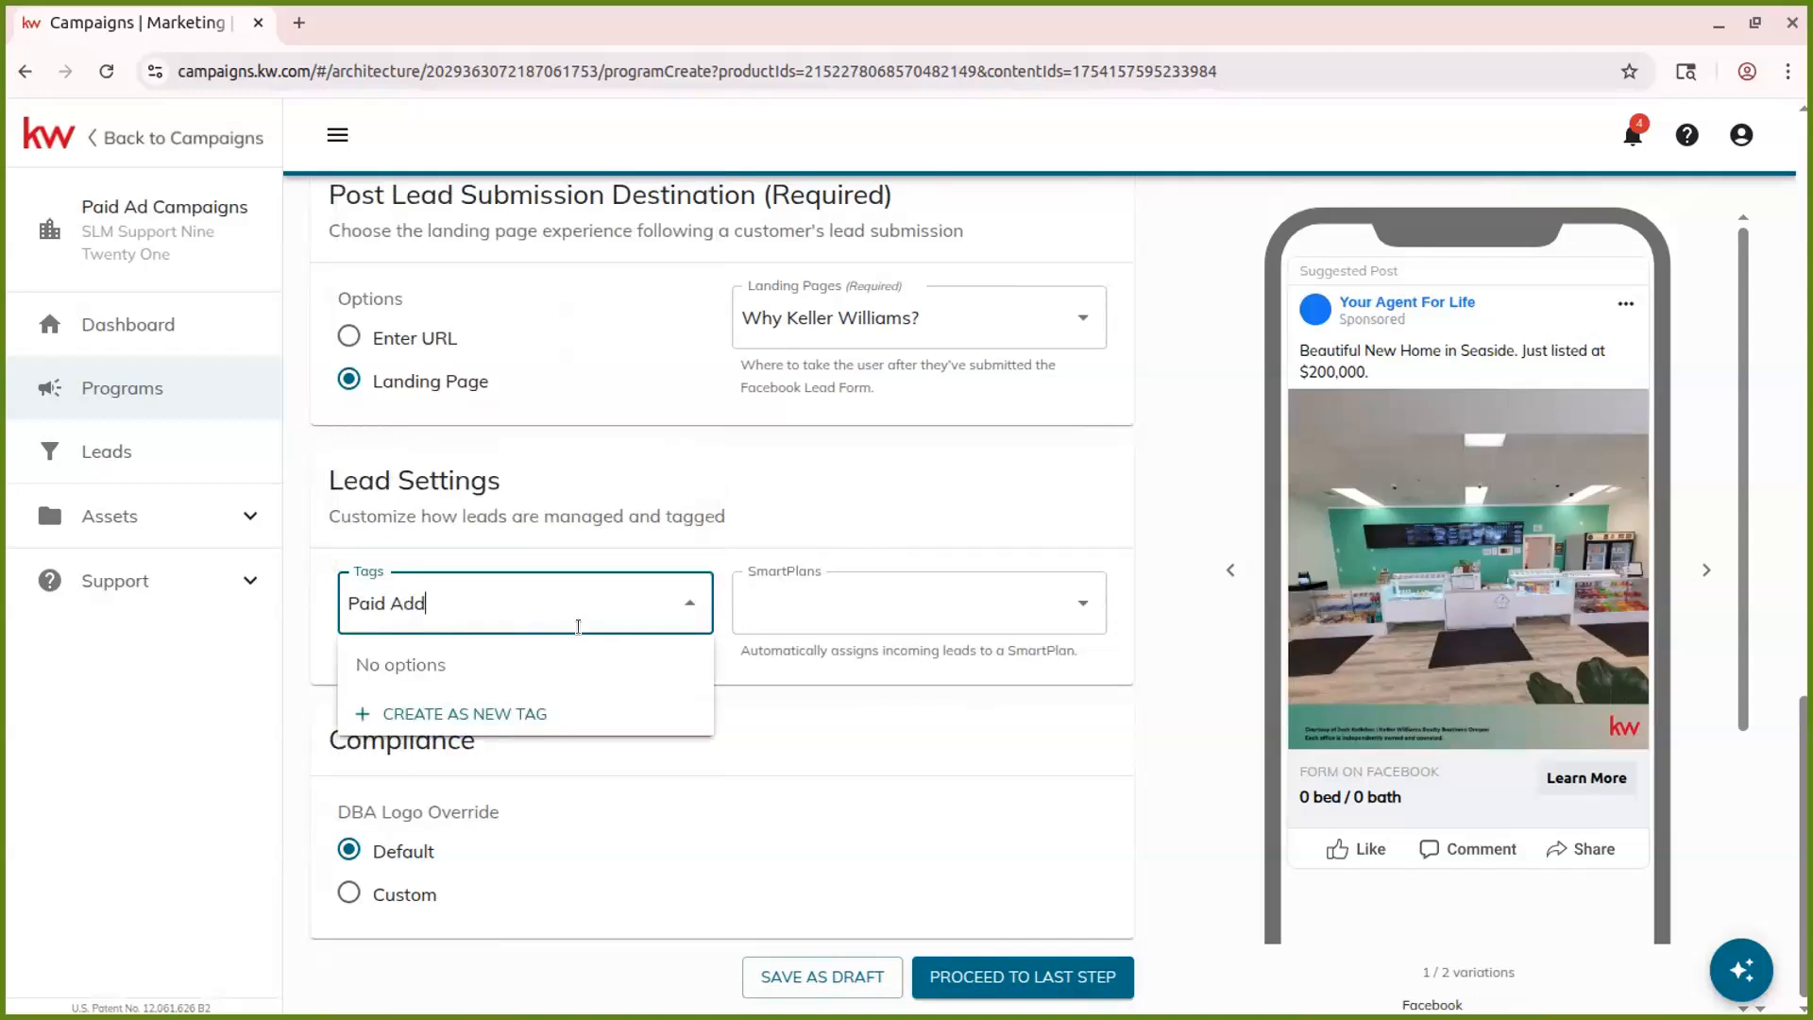
key("BackSpace")
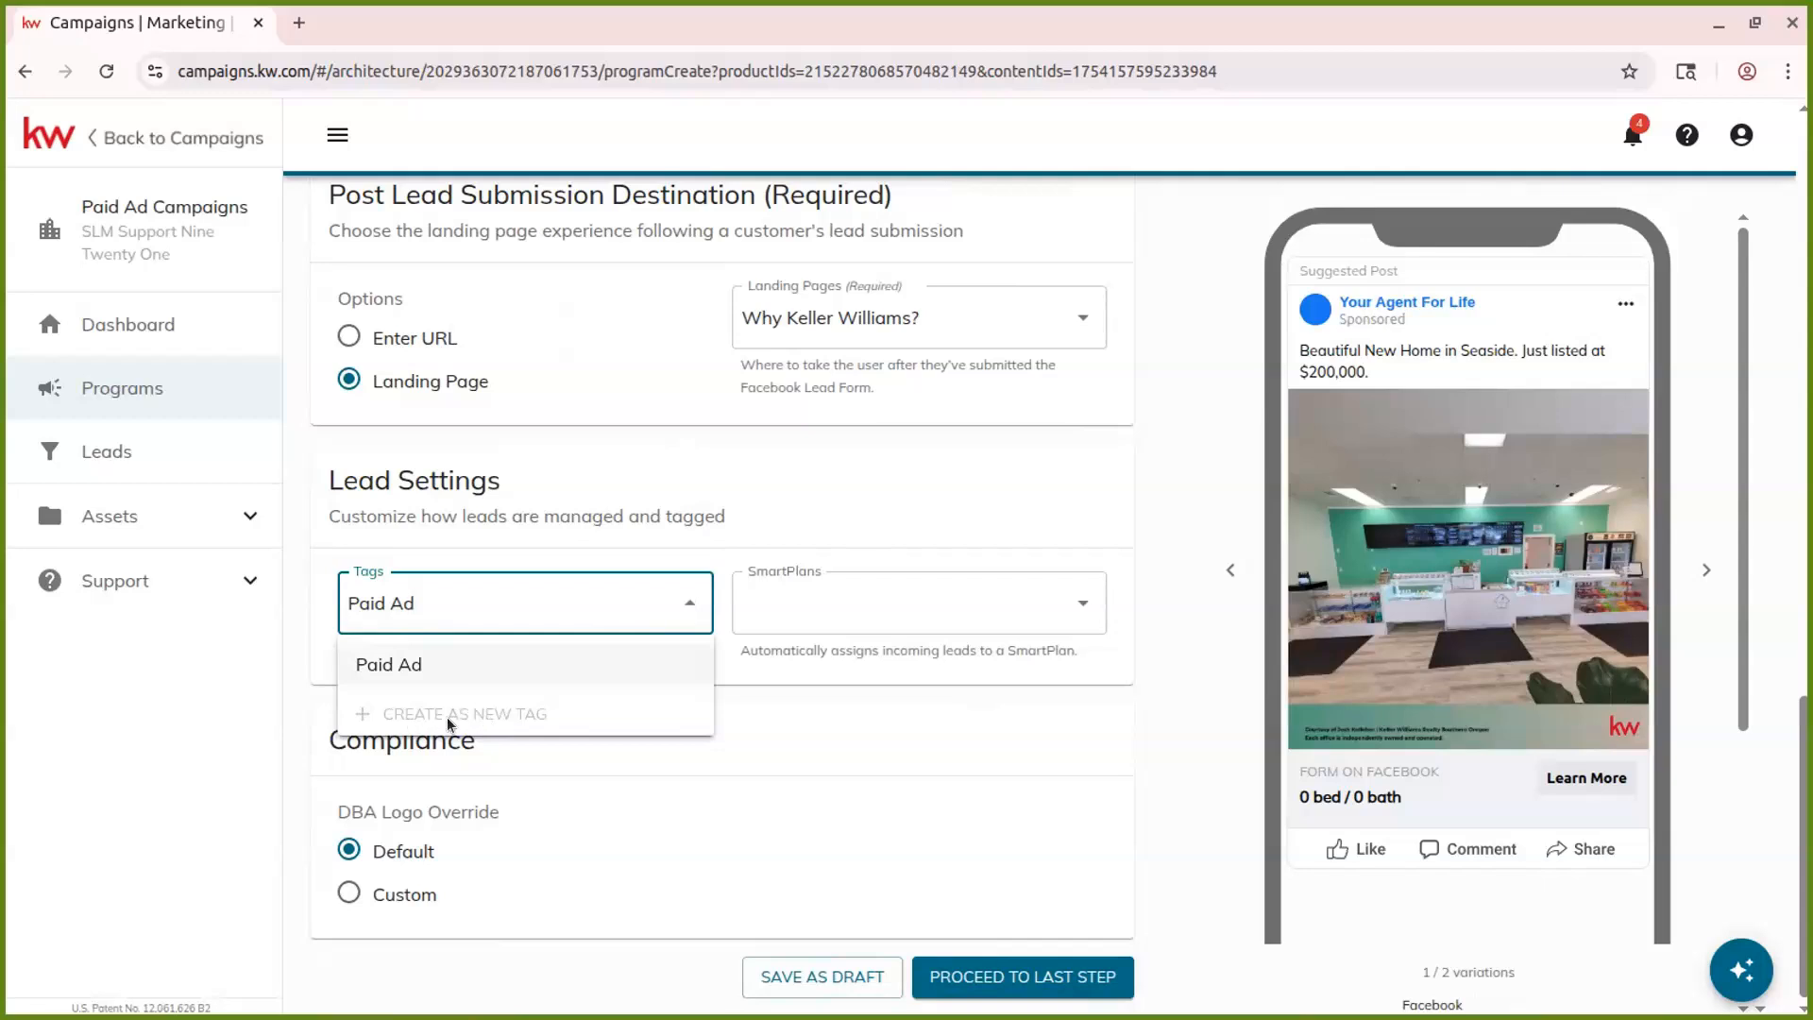
type("s")
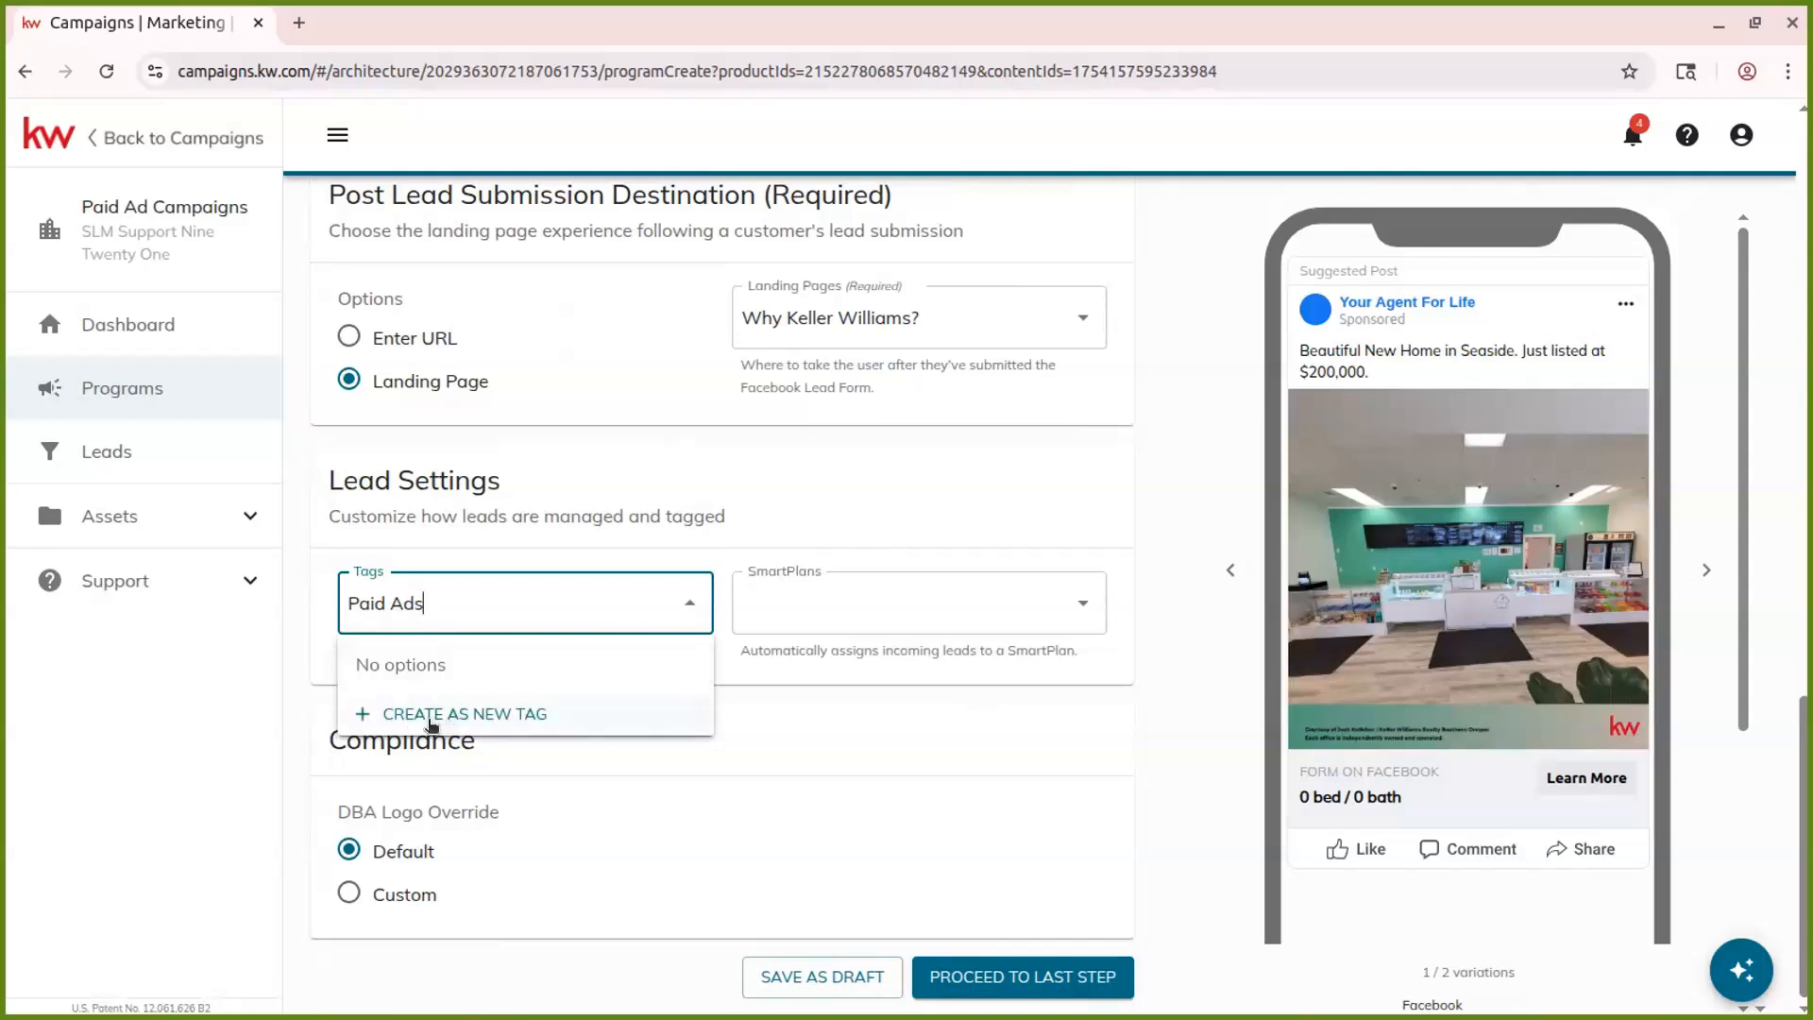
key("BackSpace")
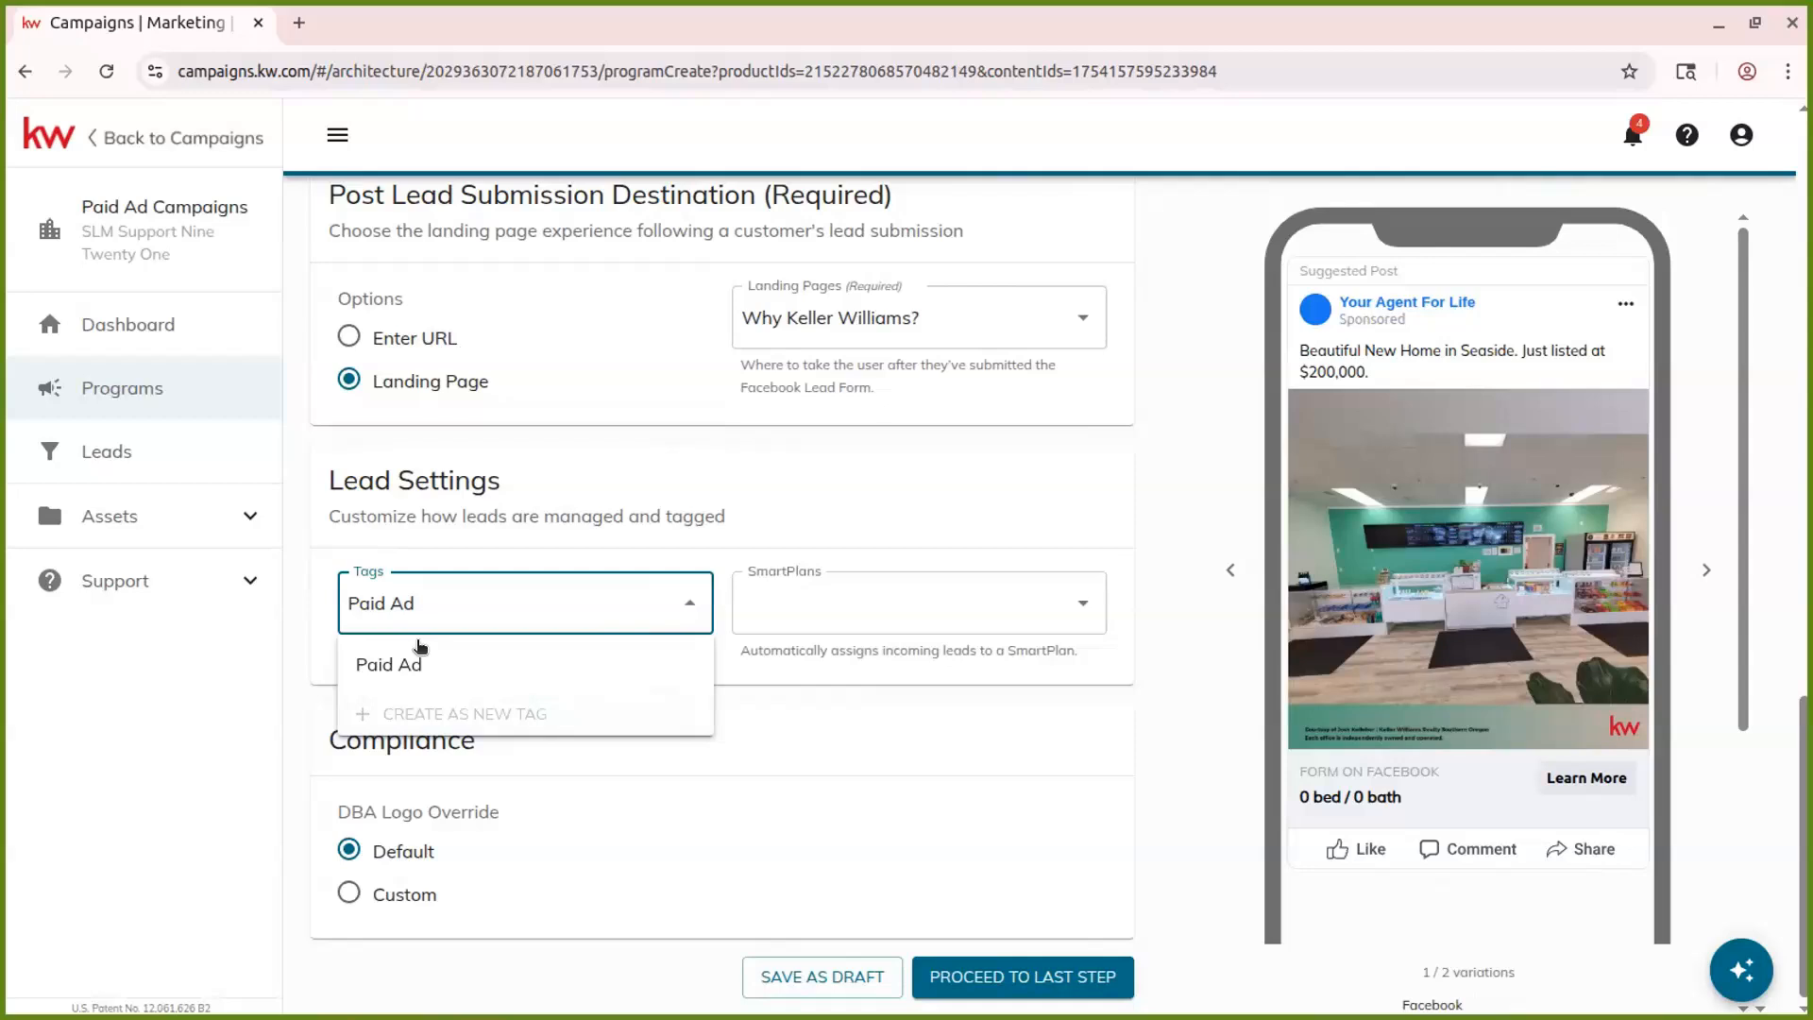
left_click(386, 661)
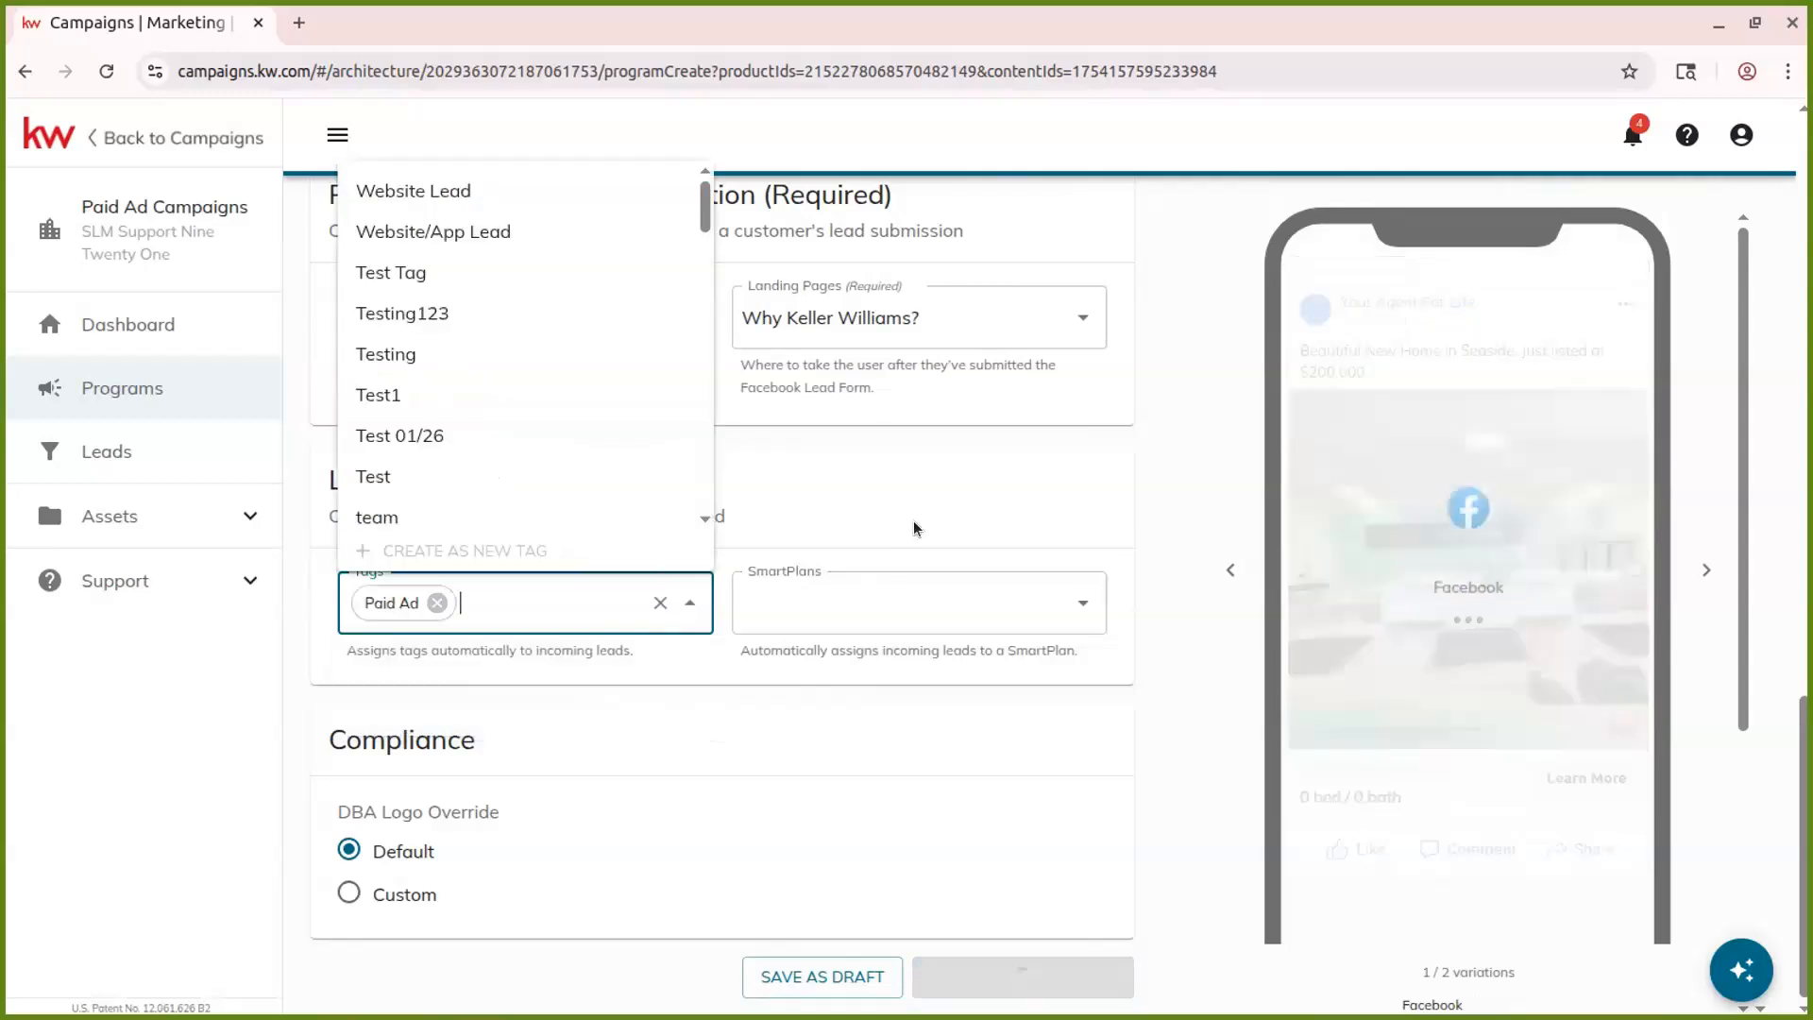
left_click(914, 529)
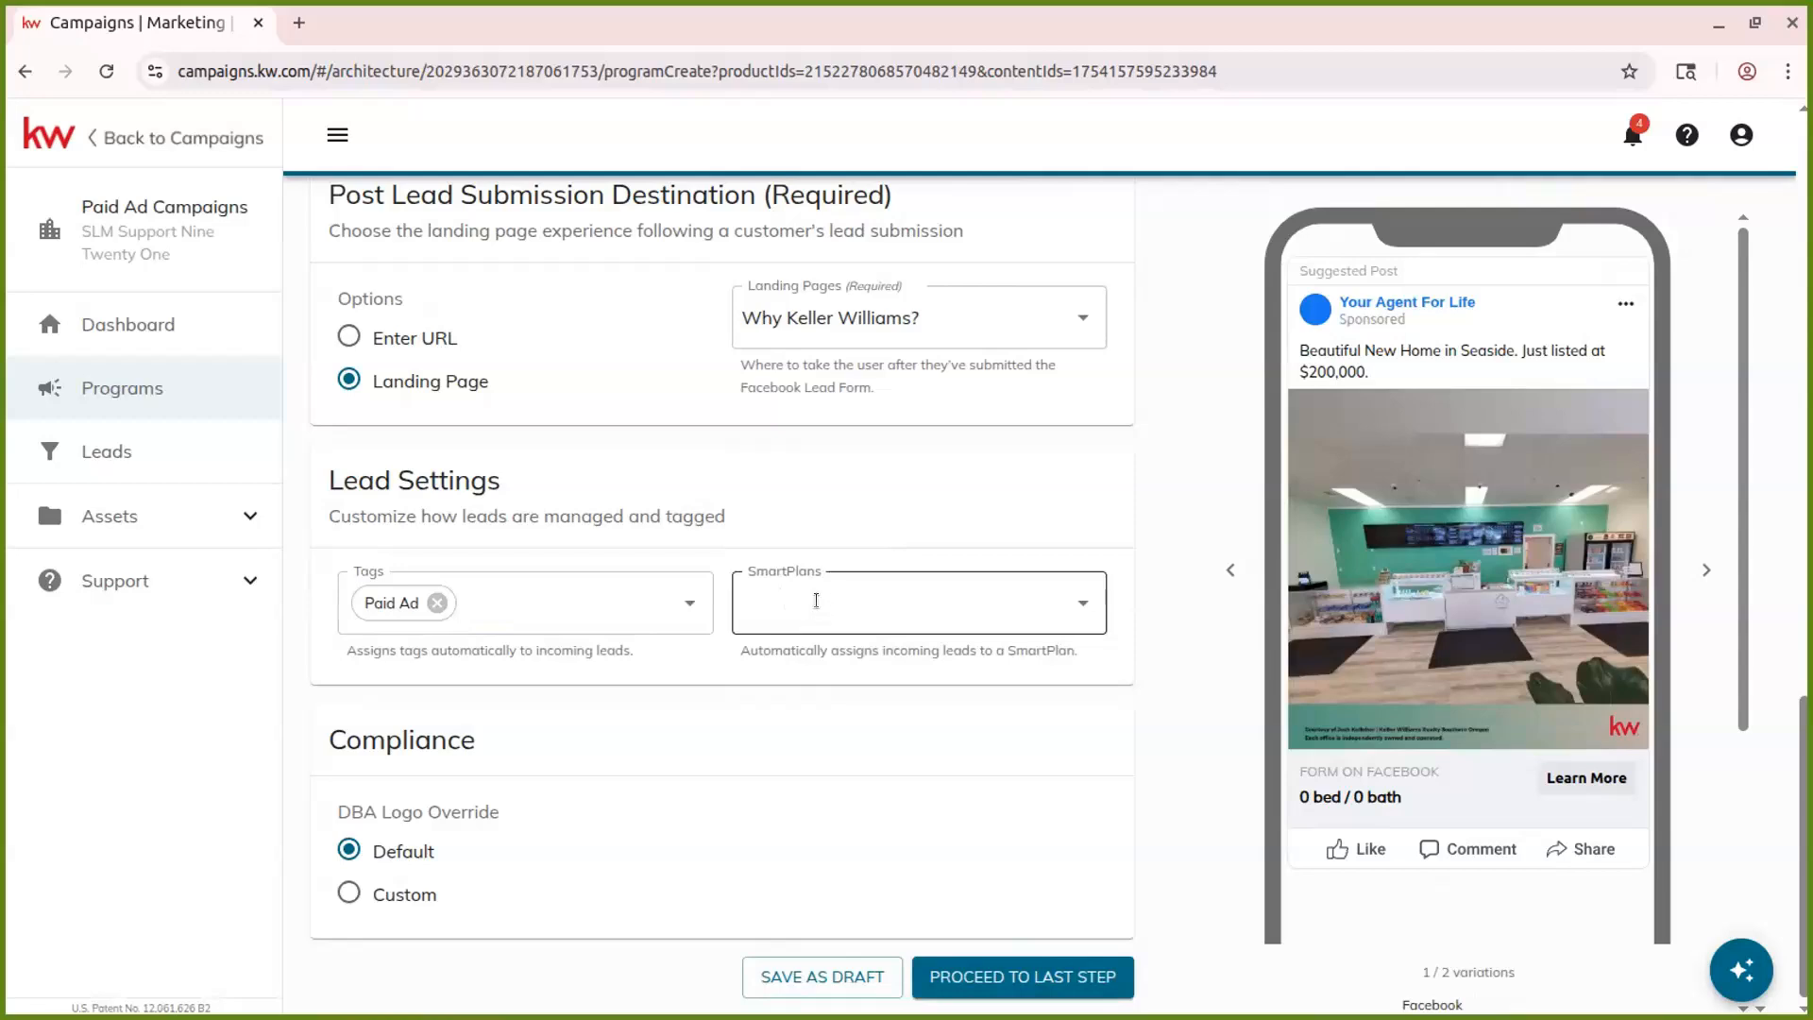
left_click(816, 601)
left_click(1000, 496)
Set the DBA Logo Override under Compliance to Custom
scroll(410, 726, "down", 1)
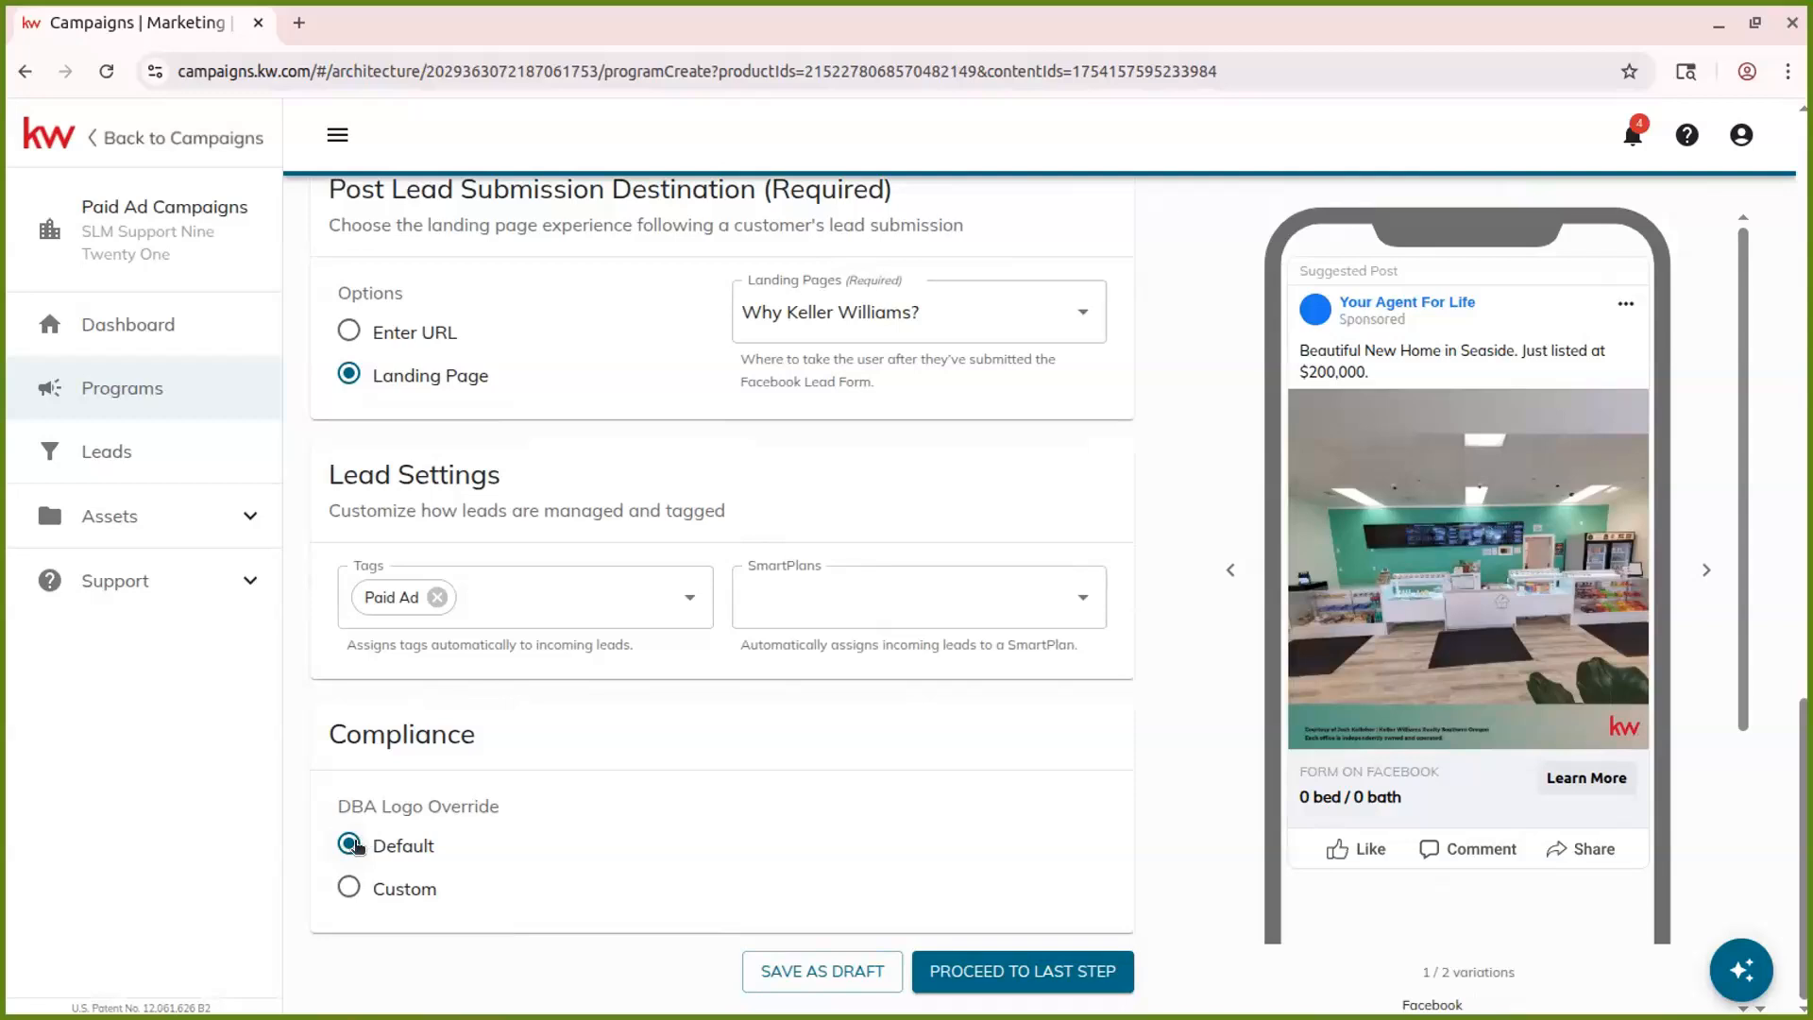
left_click(420, 888)
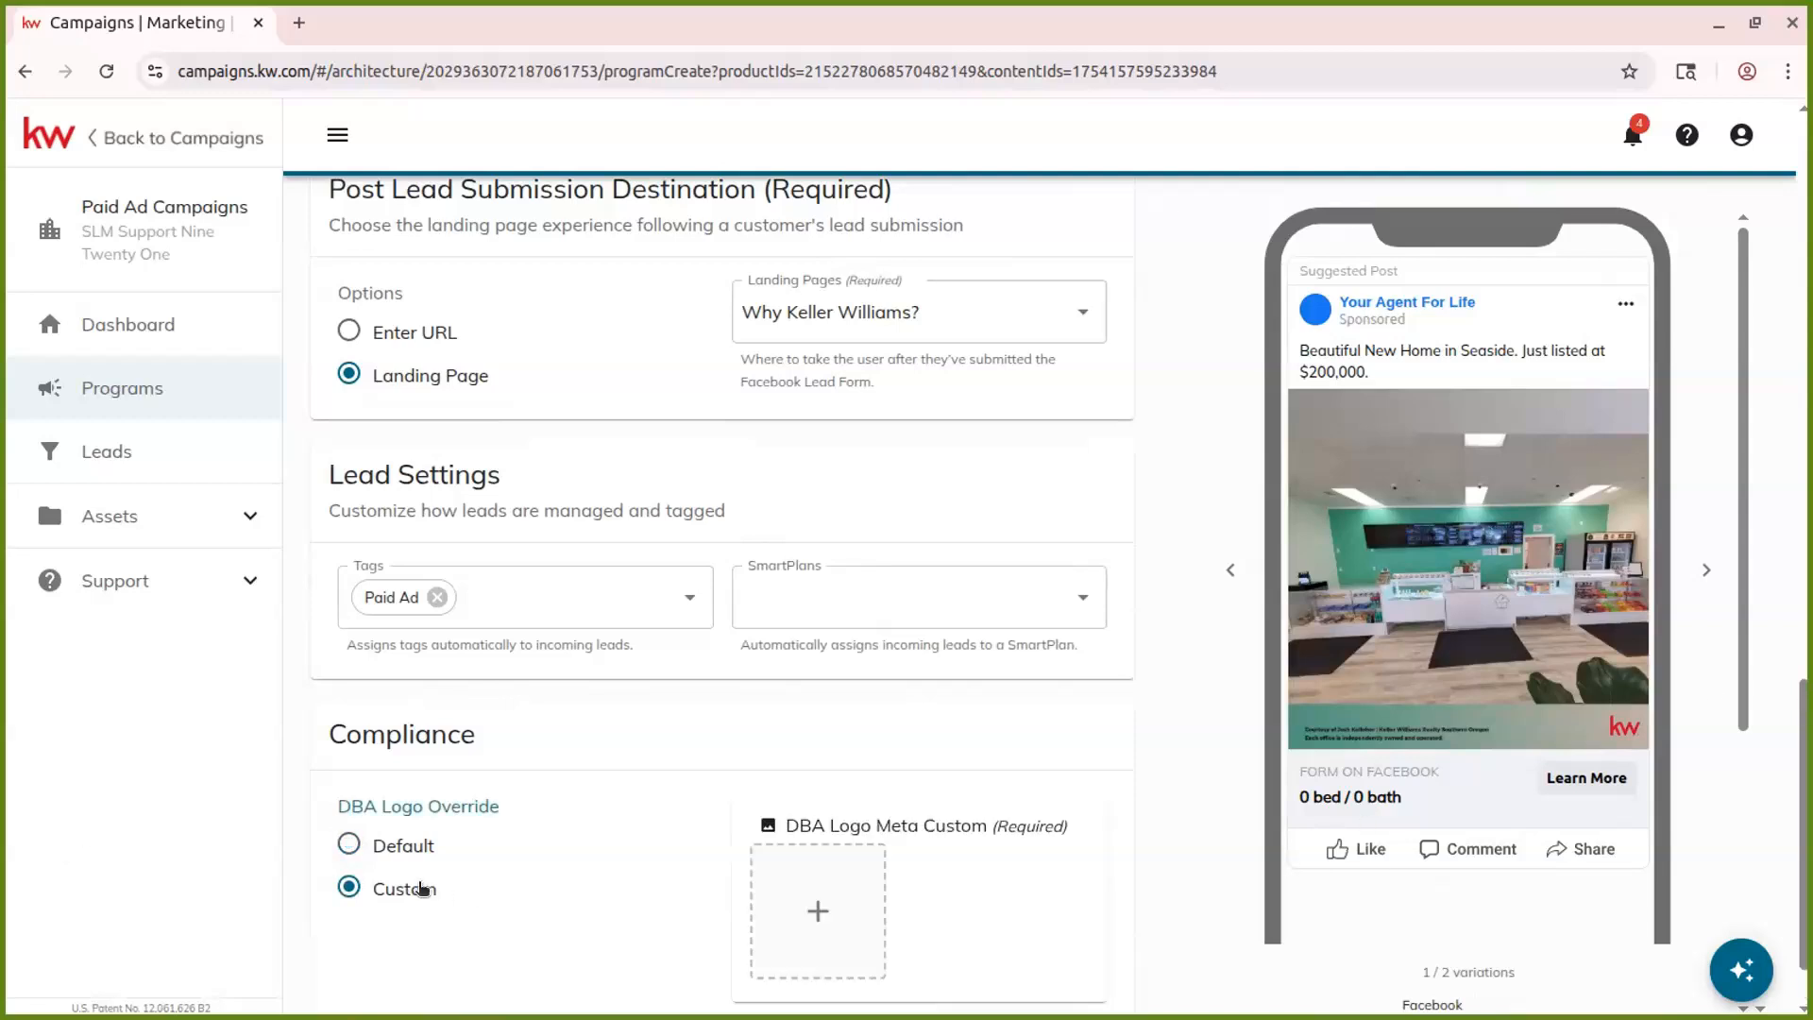
scroll(803, 822, "down", 1)
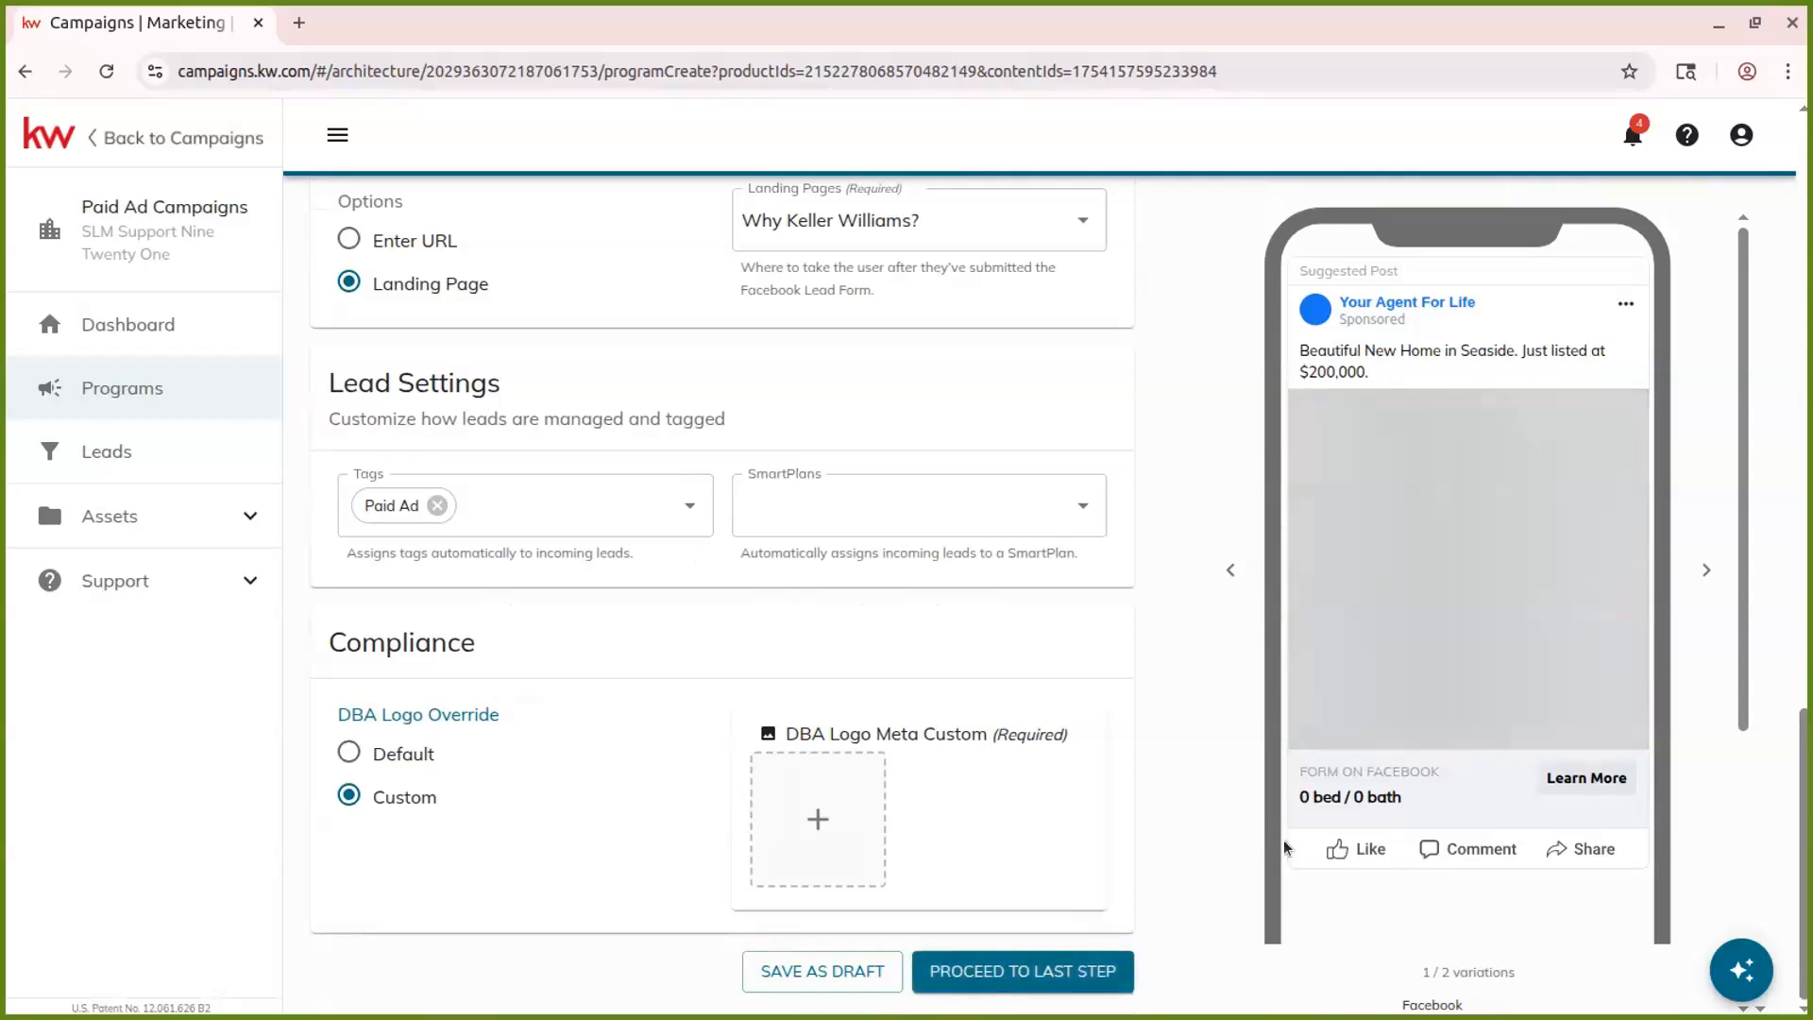
Return the DBA Logo Override to Default and proceed to the last step of the ad setup
left_click(398, 752)
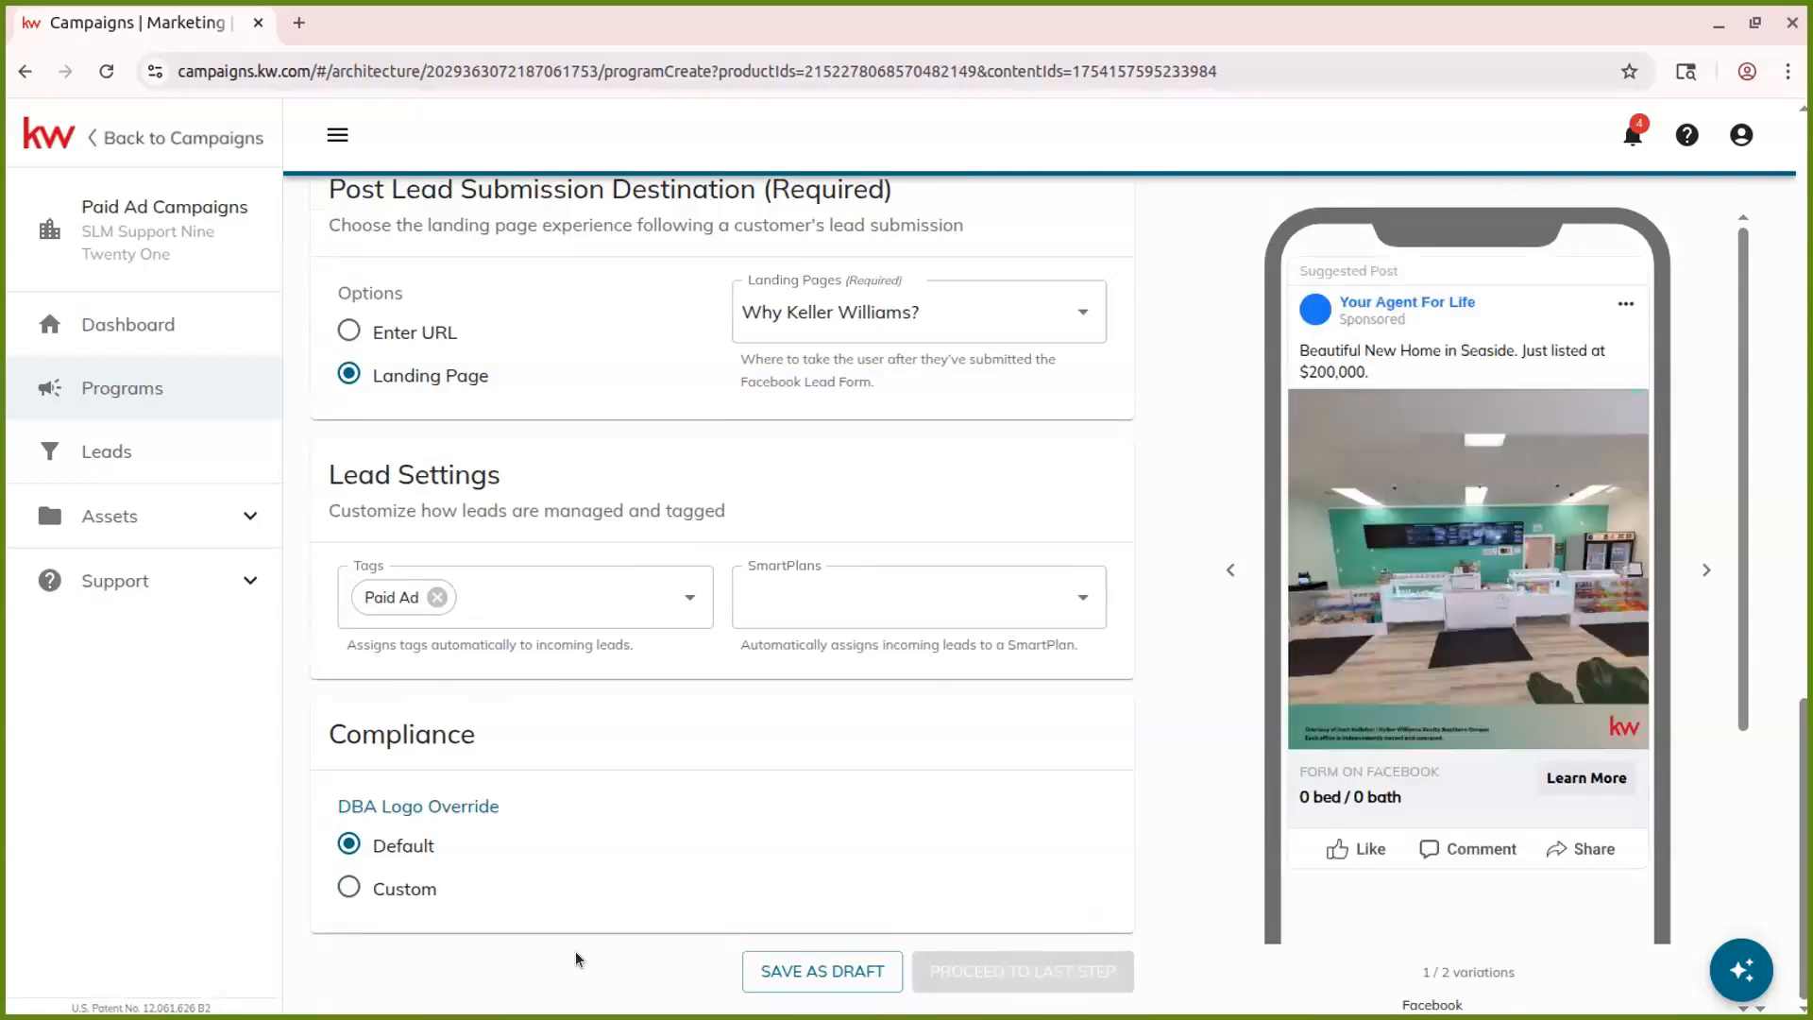
left_click(1036, 982)
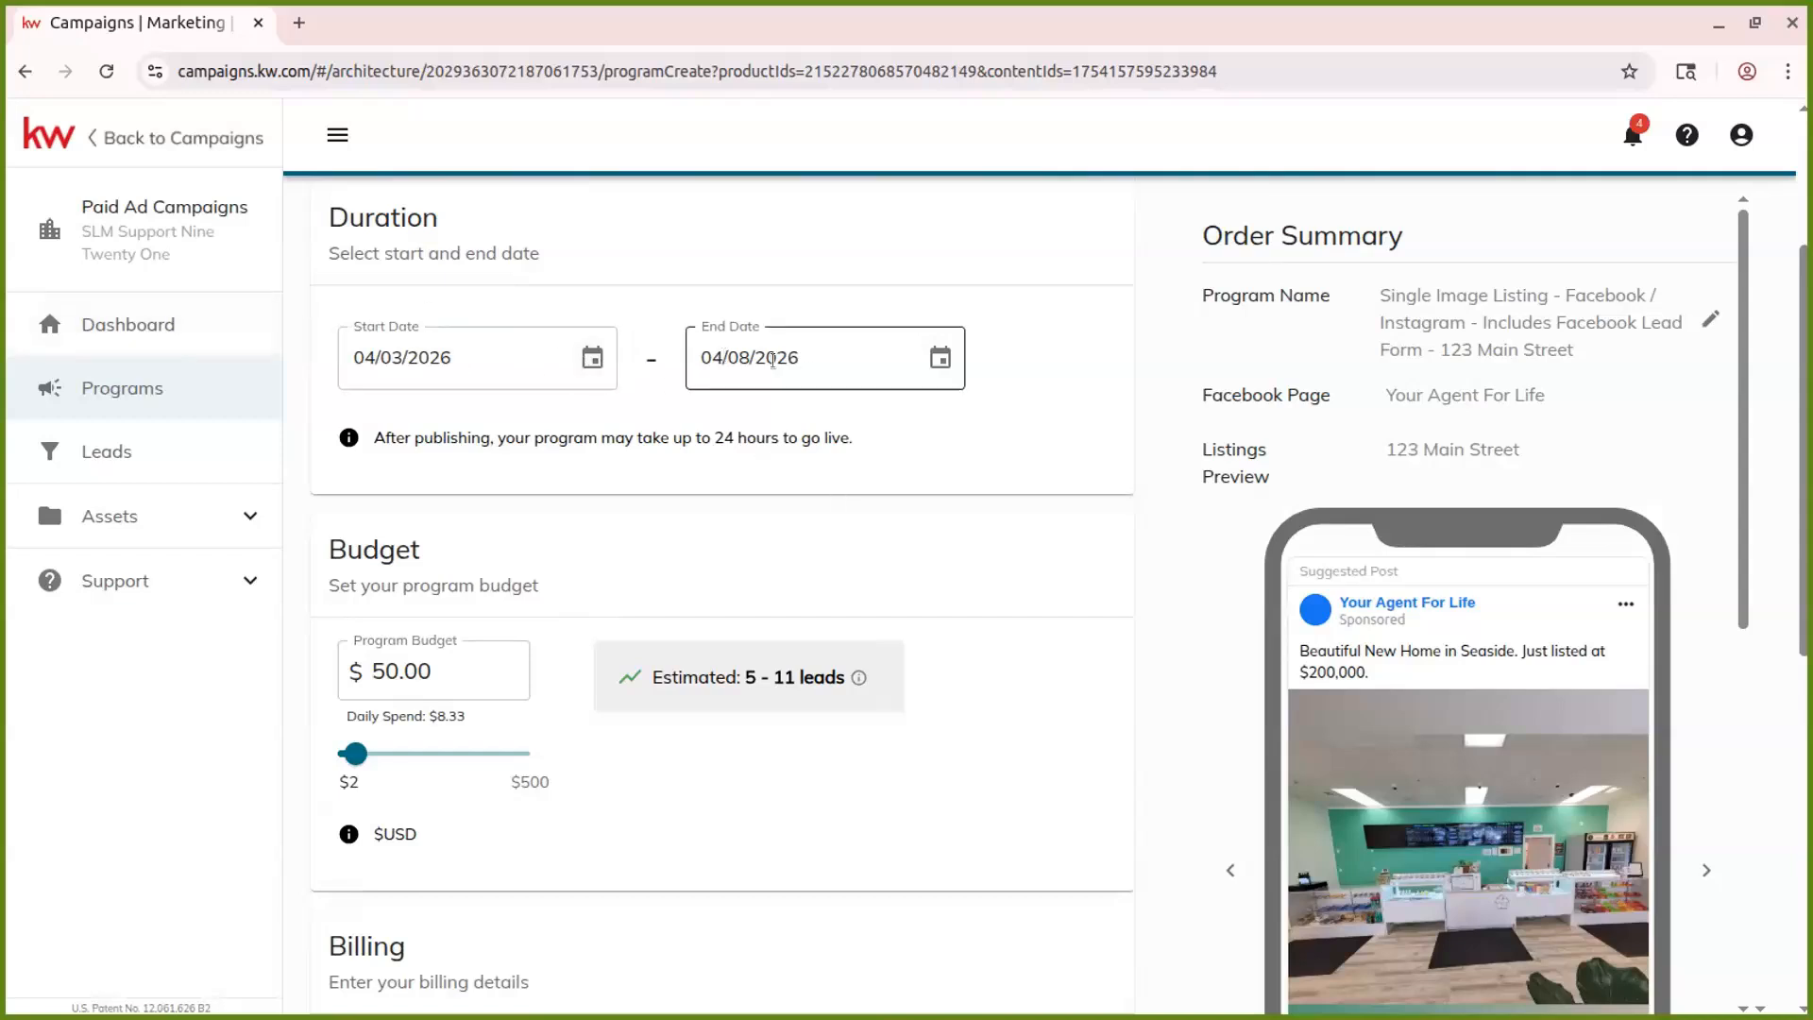
Set the program's end date to 04/06/2026
left_click(940, 358)
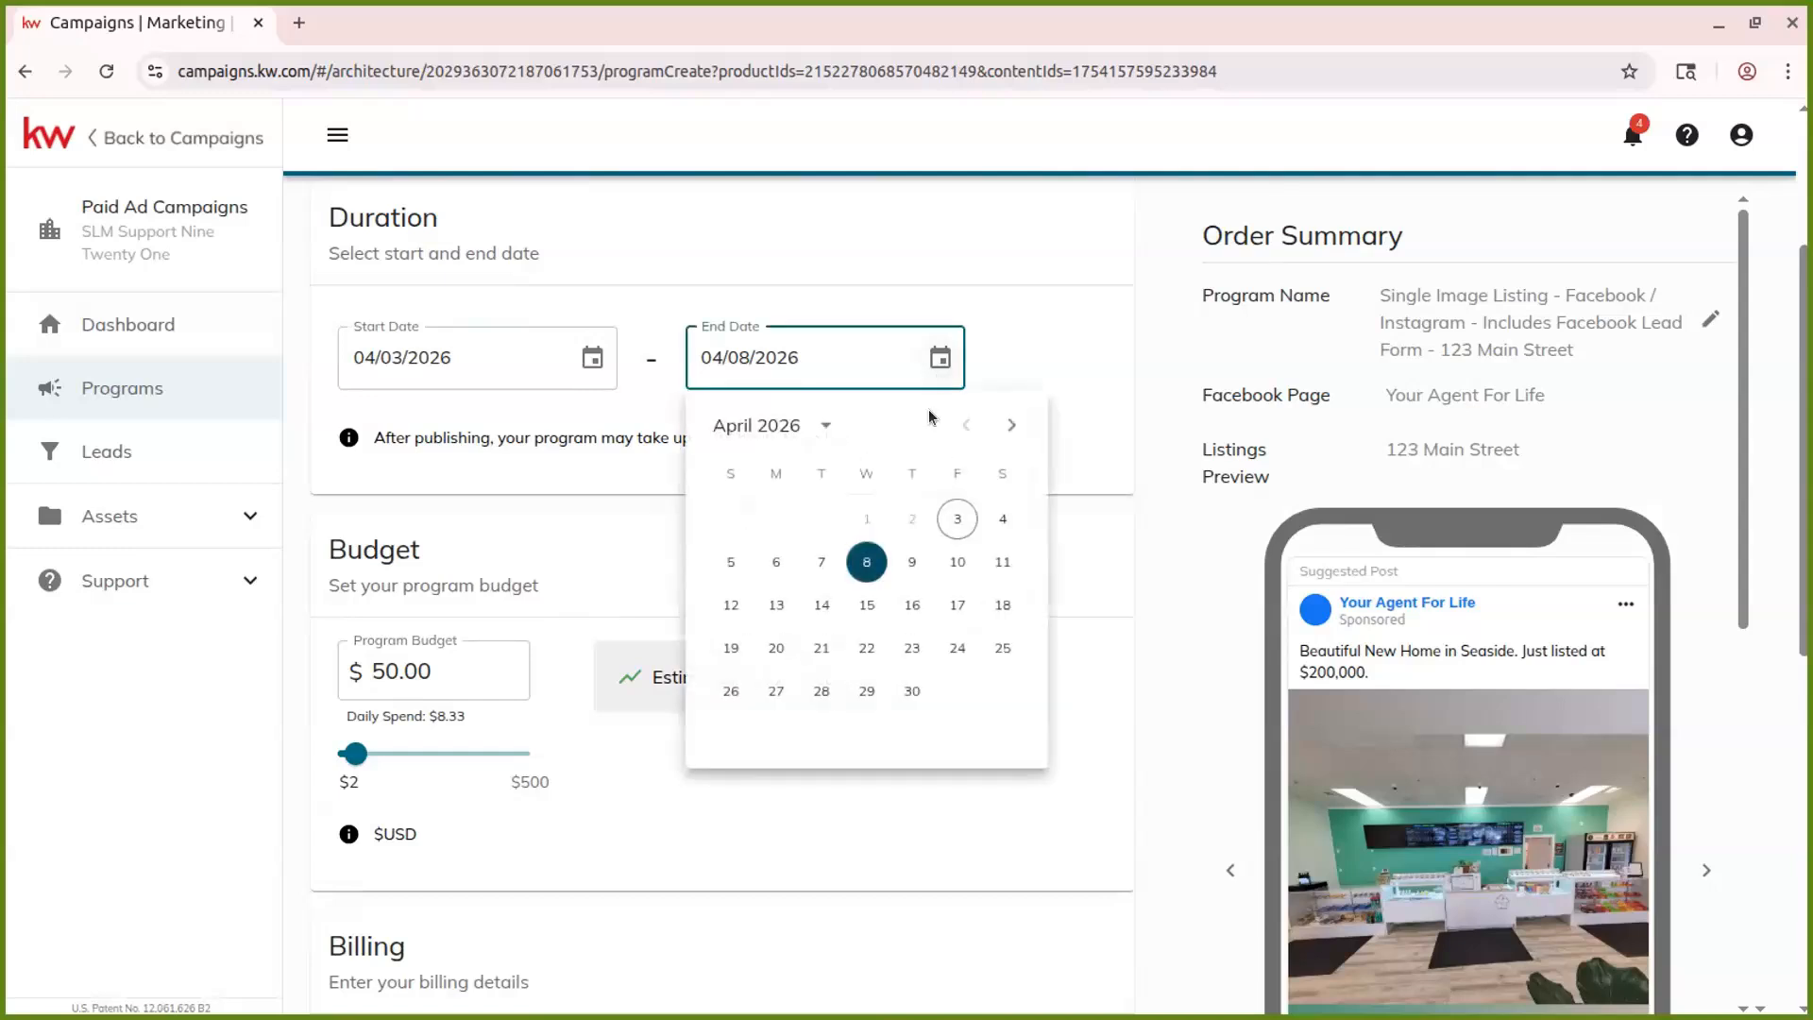
left_click(776, 565)
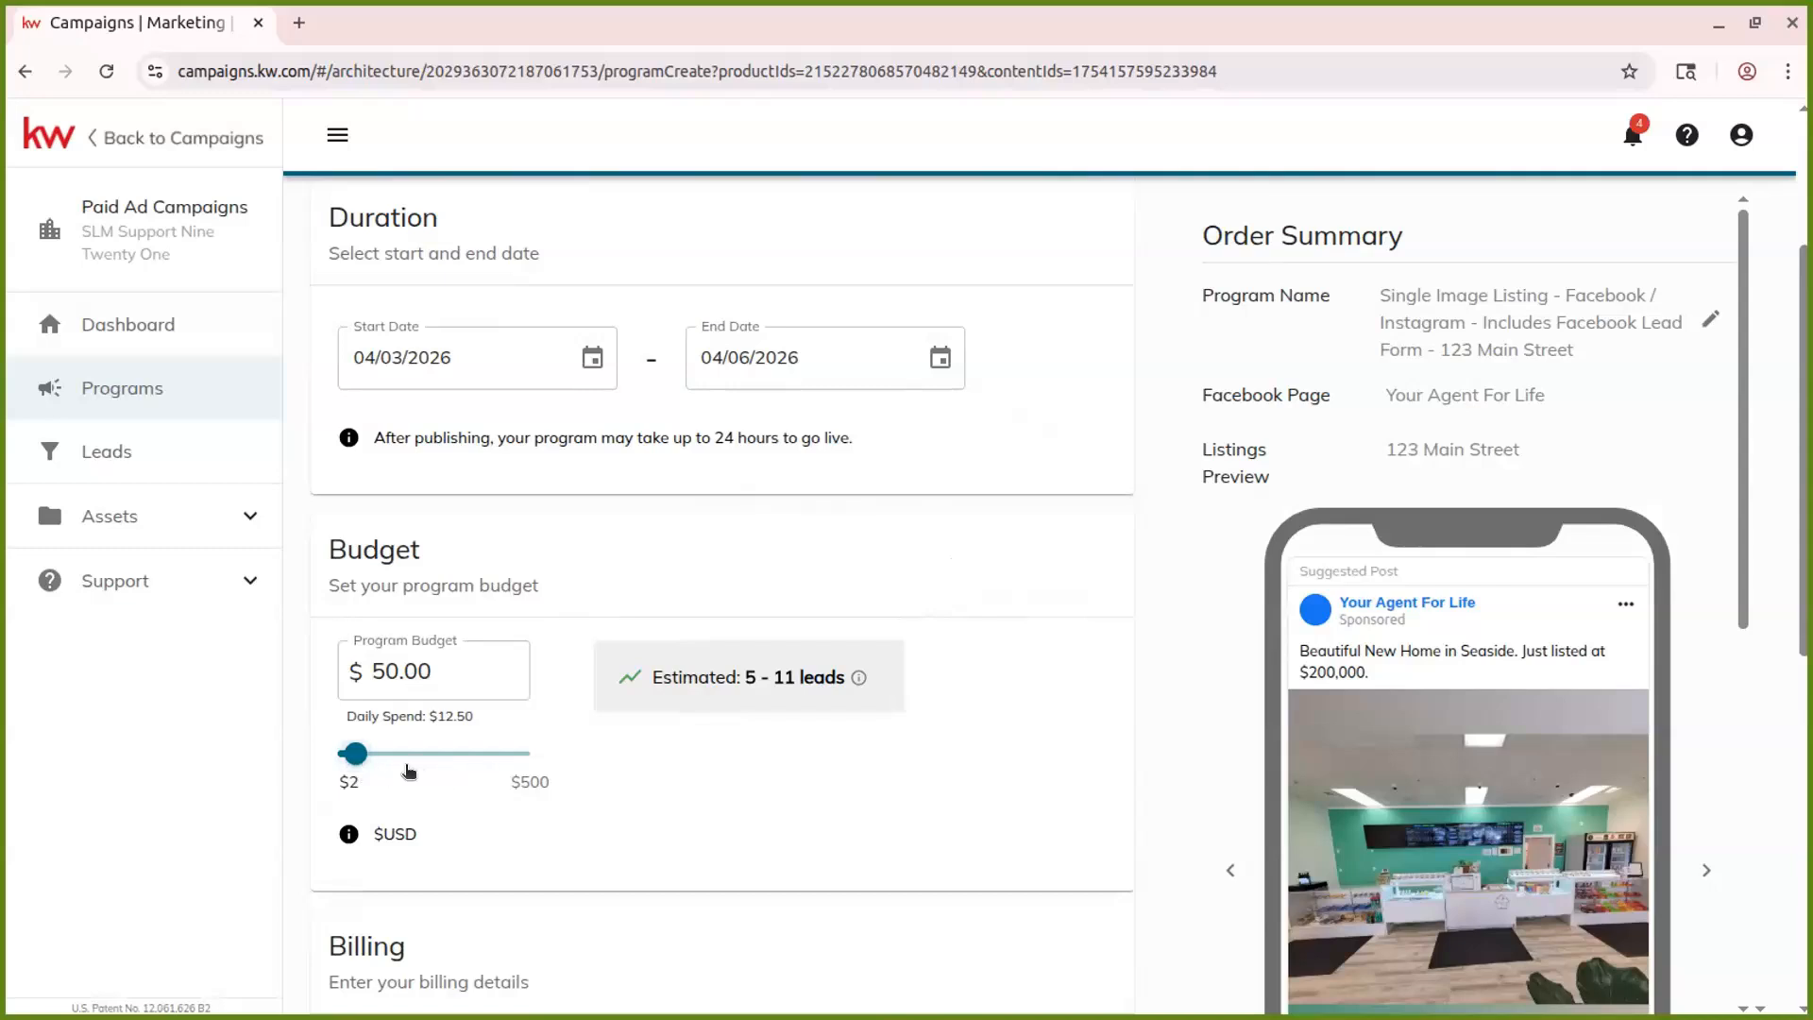
Try program budgets of $500 and $100 to compare the lead estimates, and settle on a $40 budget
left_click_drag(363, 759, 733, 797)
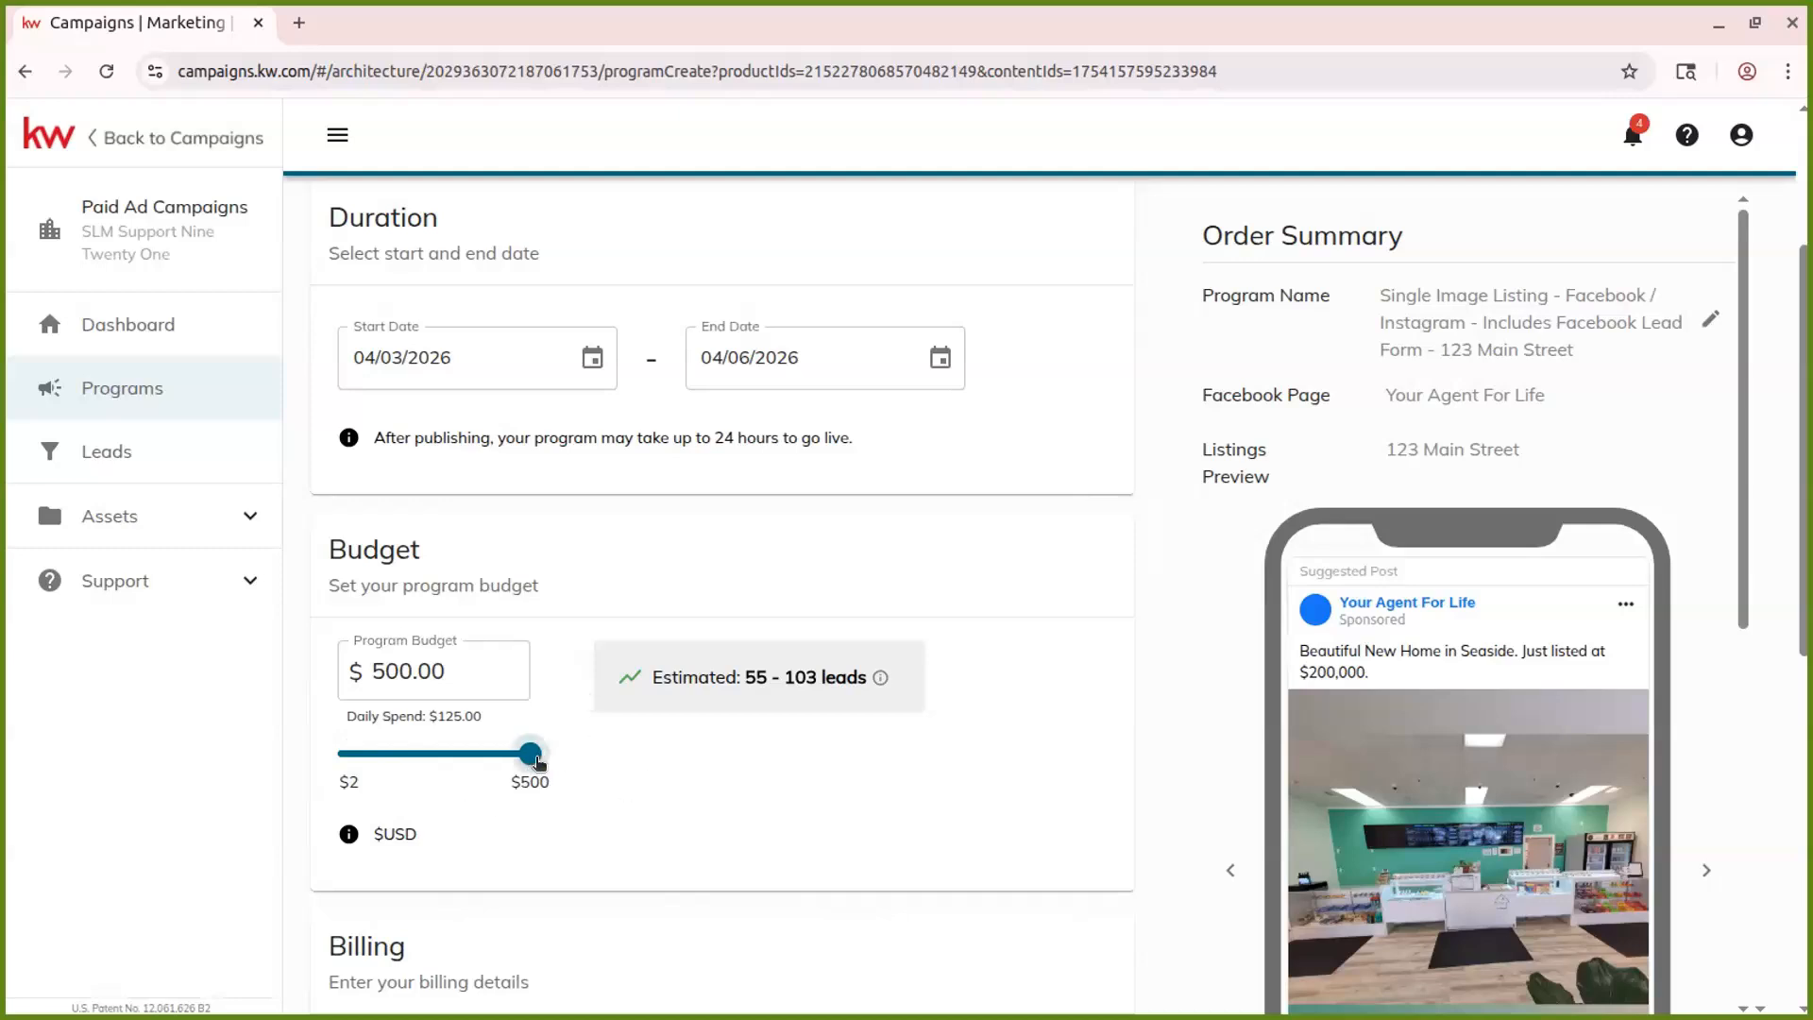
left_click_drag(539, 761, 373, 774)
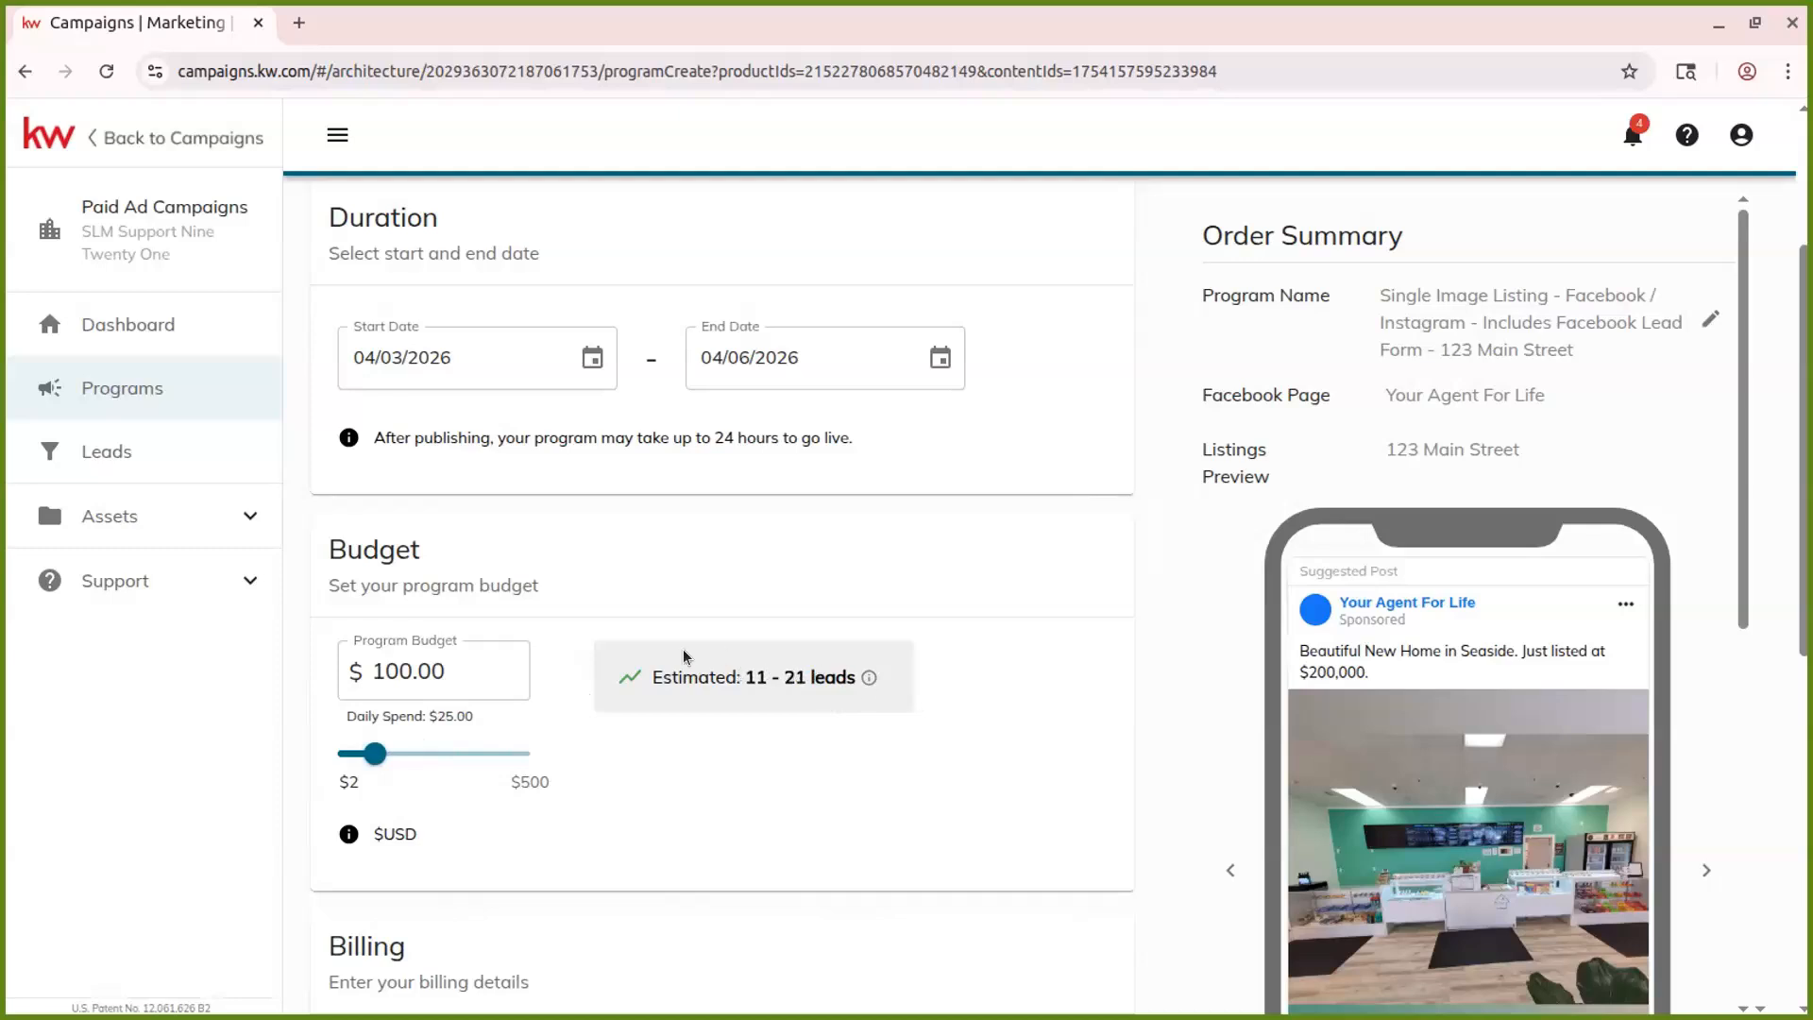
left_click_drag(374, 753, 352, 753)
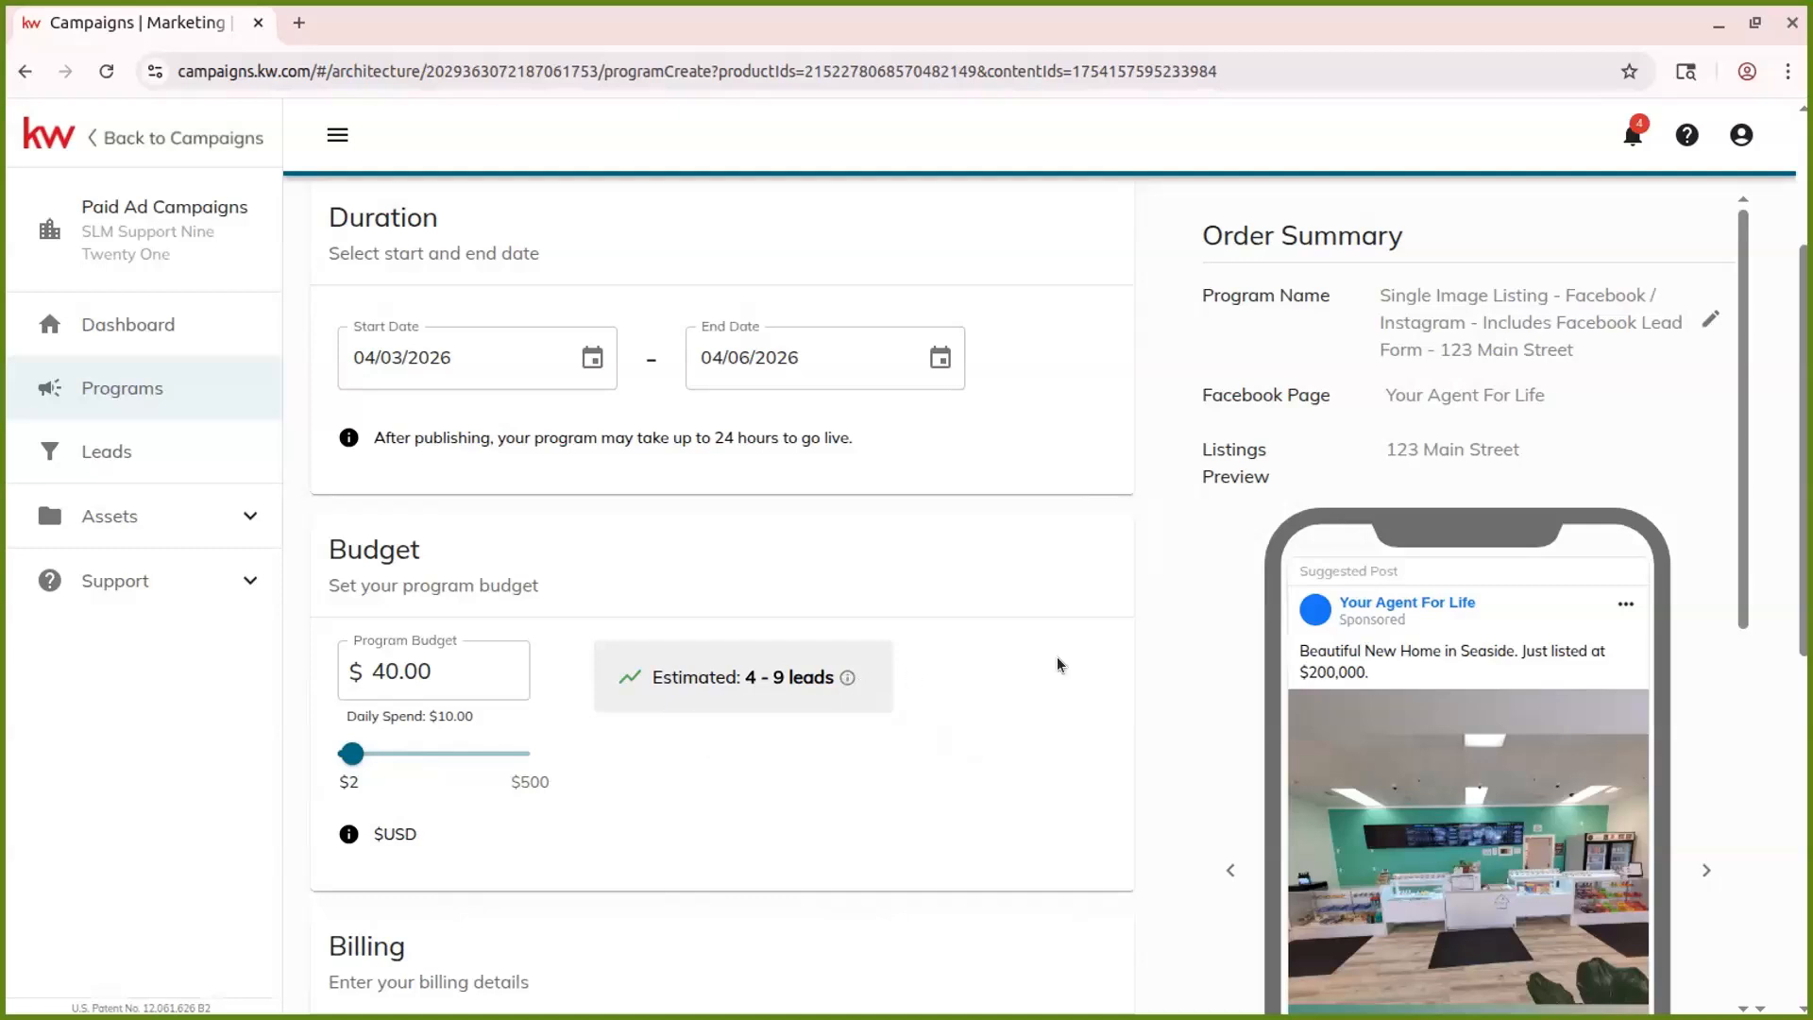
scroll(659, 646, "down", 3)
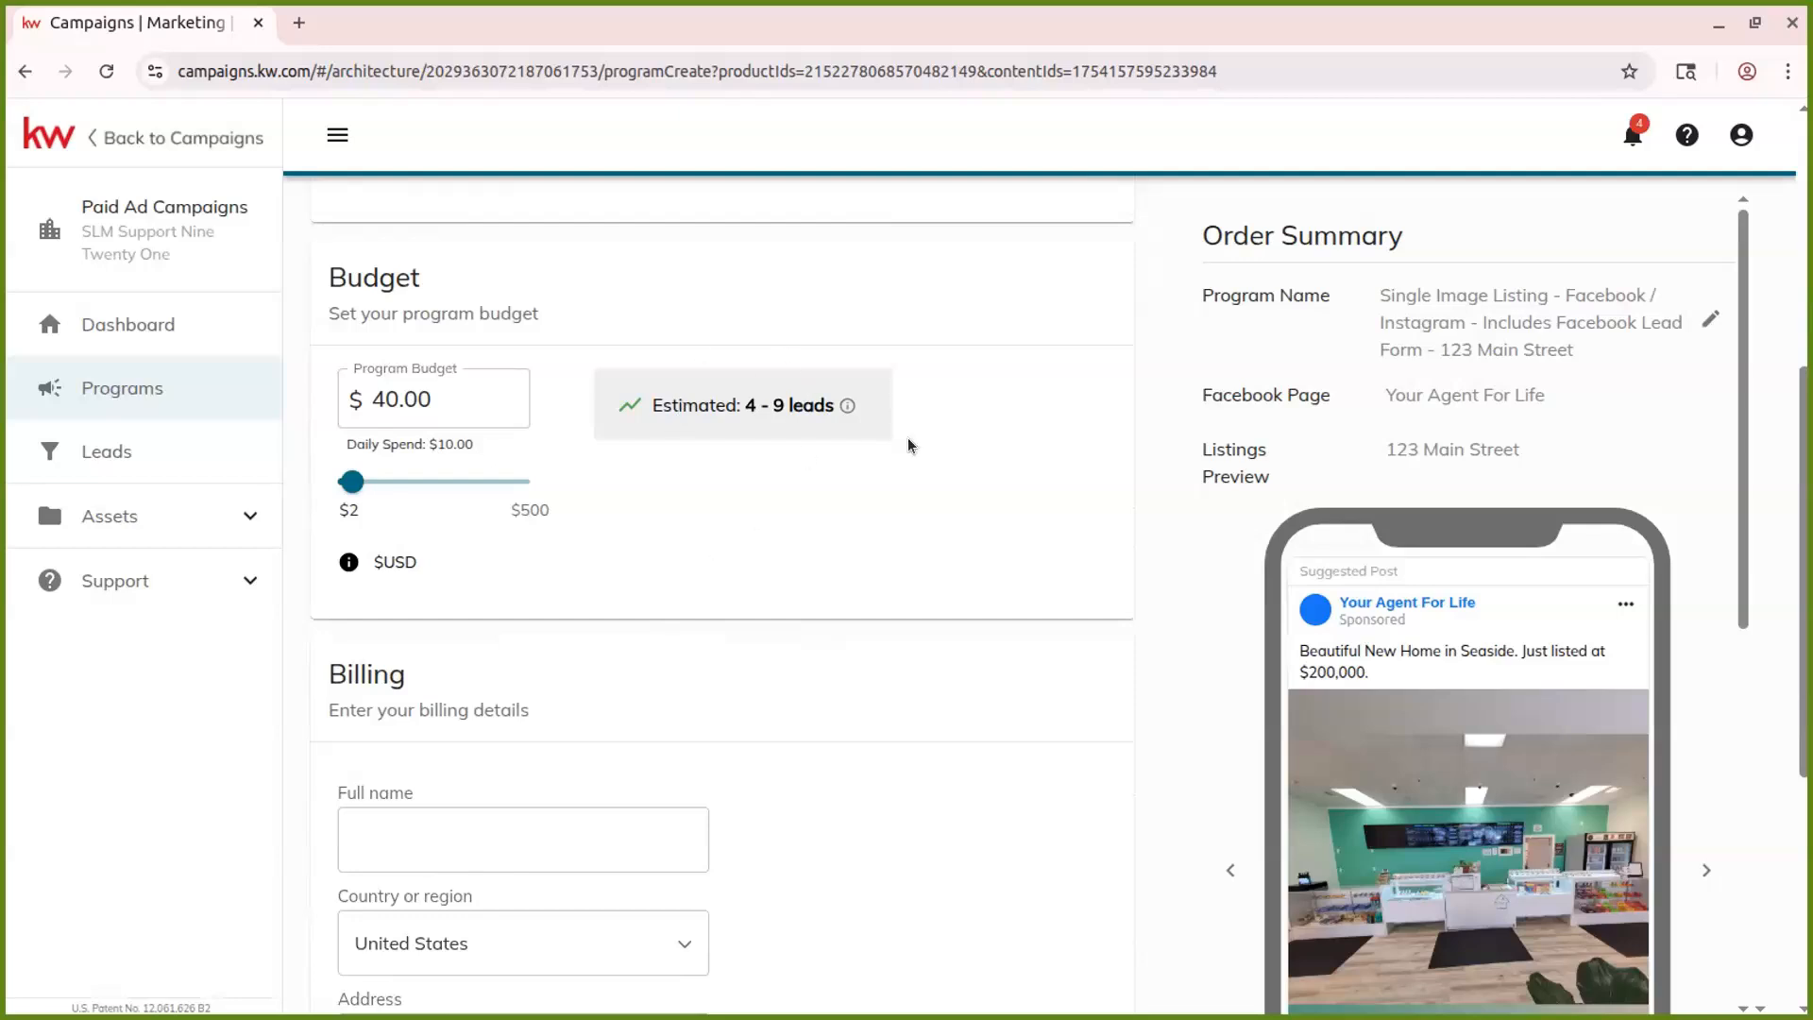
left_click_drag(352, 481, 576, 497)
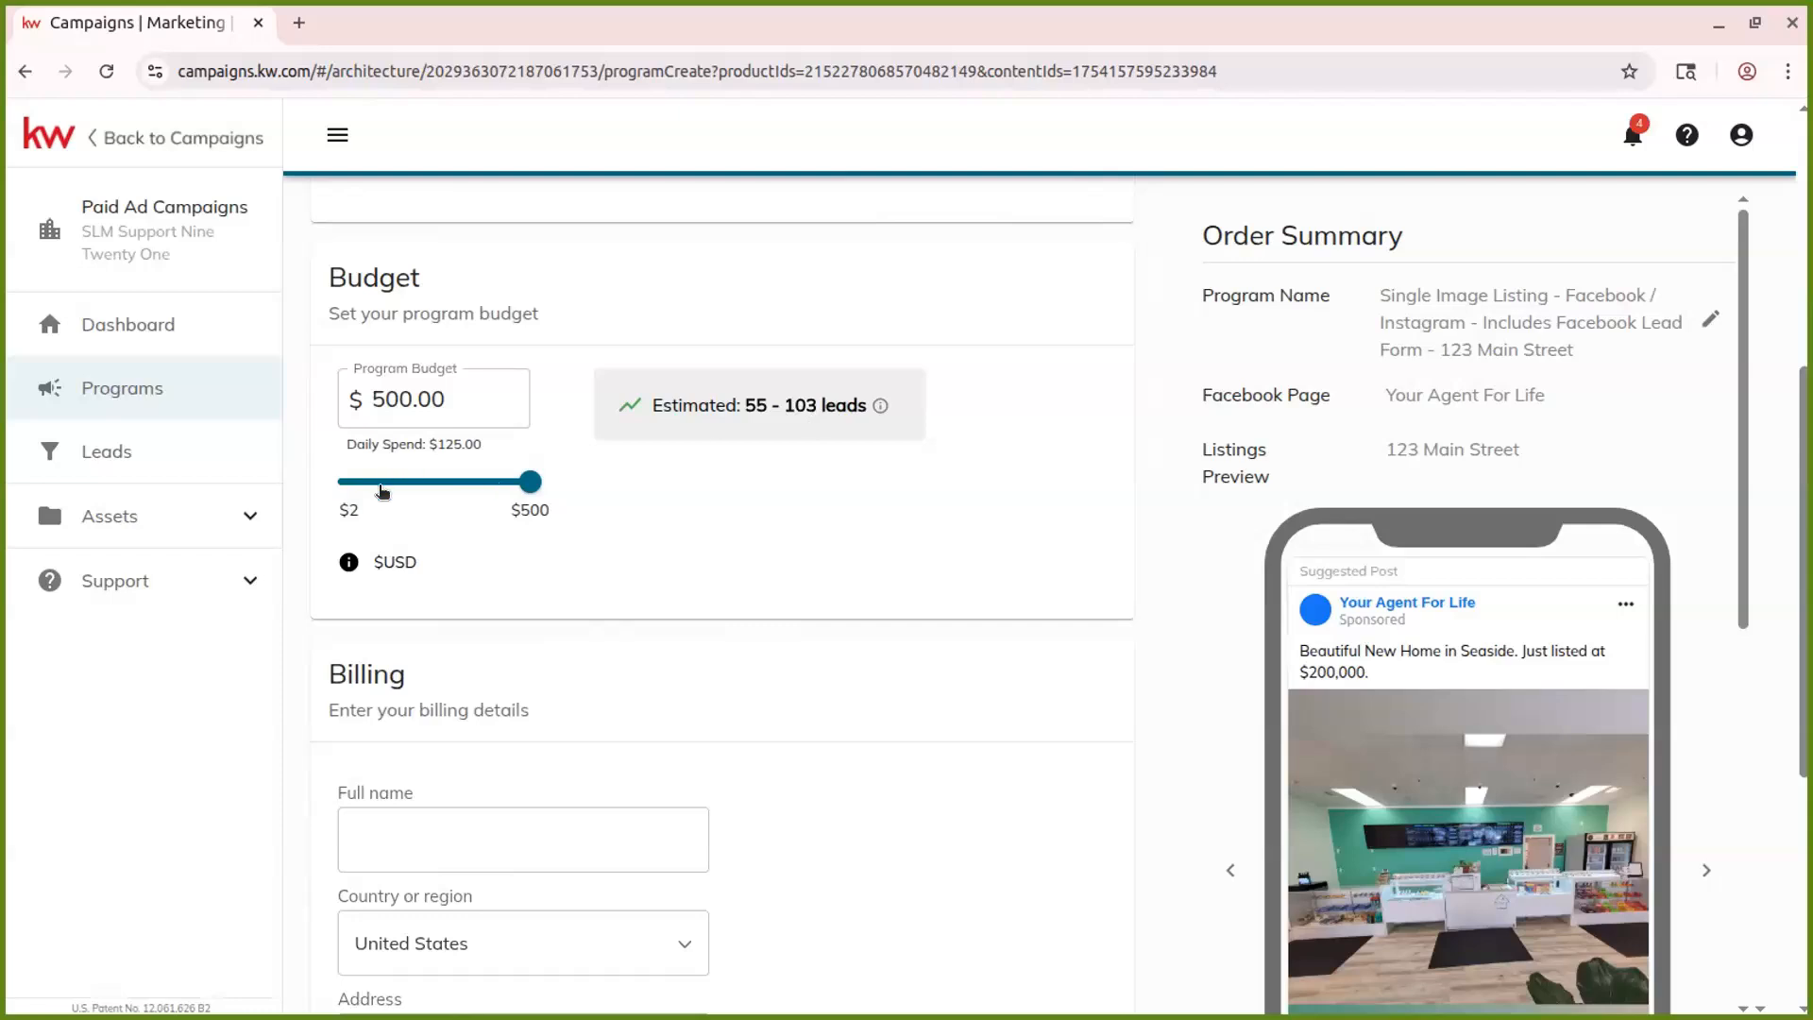
left_click_drag(491, 488, 350, 483)
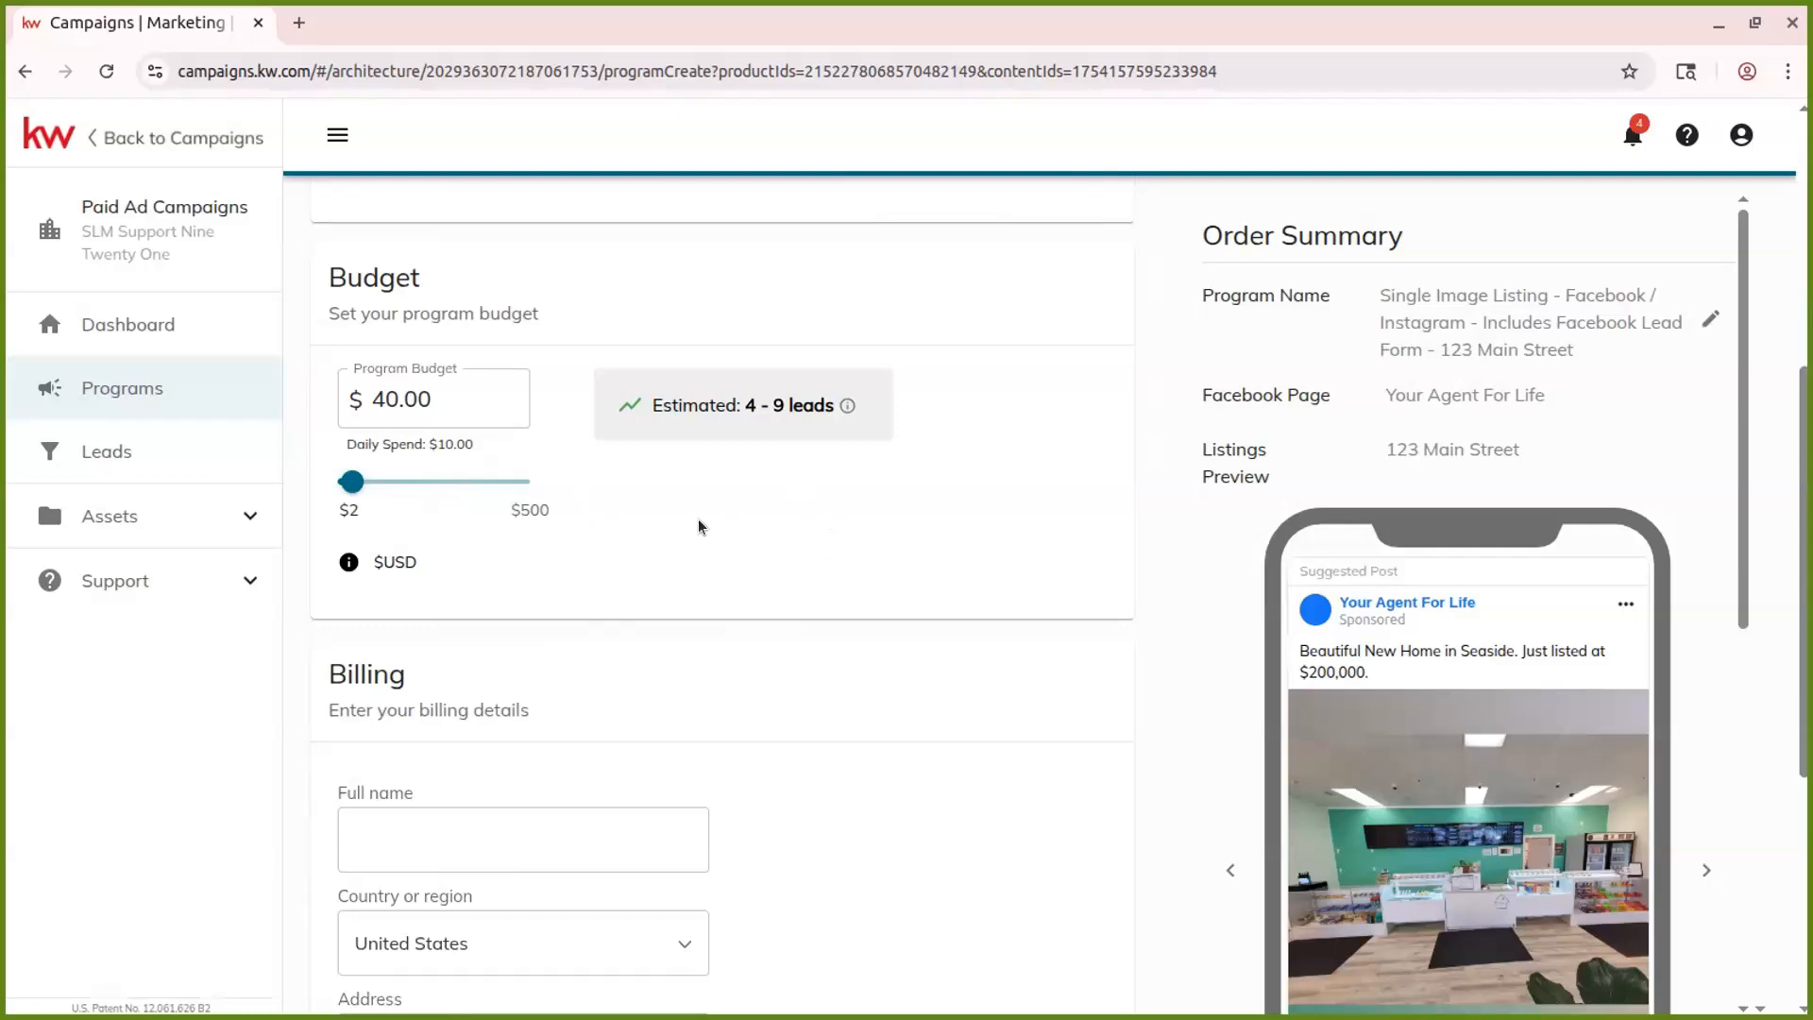
Review the empty billing details and the promotional code section, and save the program as a draft without purchasing
scroll(699, 523, "down", 3)
scroll(704, 529, "down", 1)
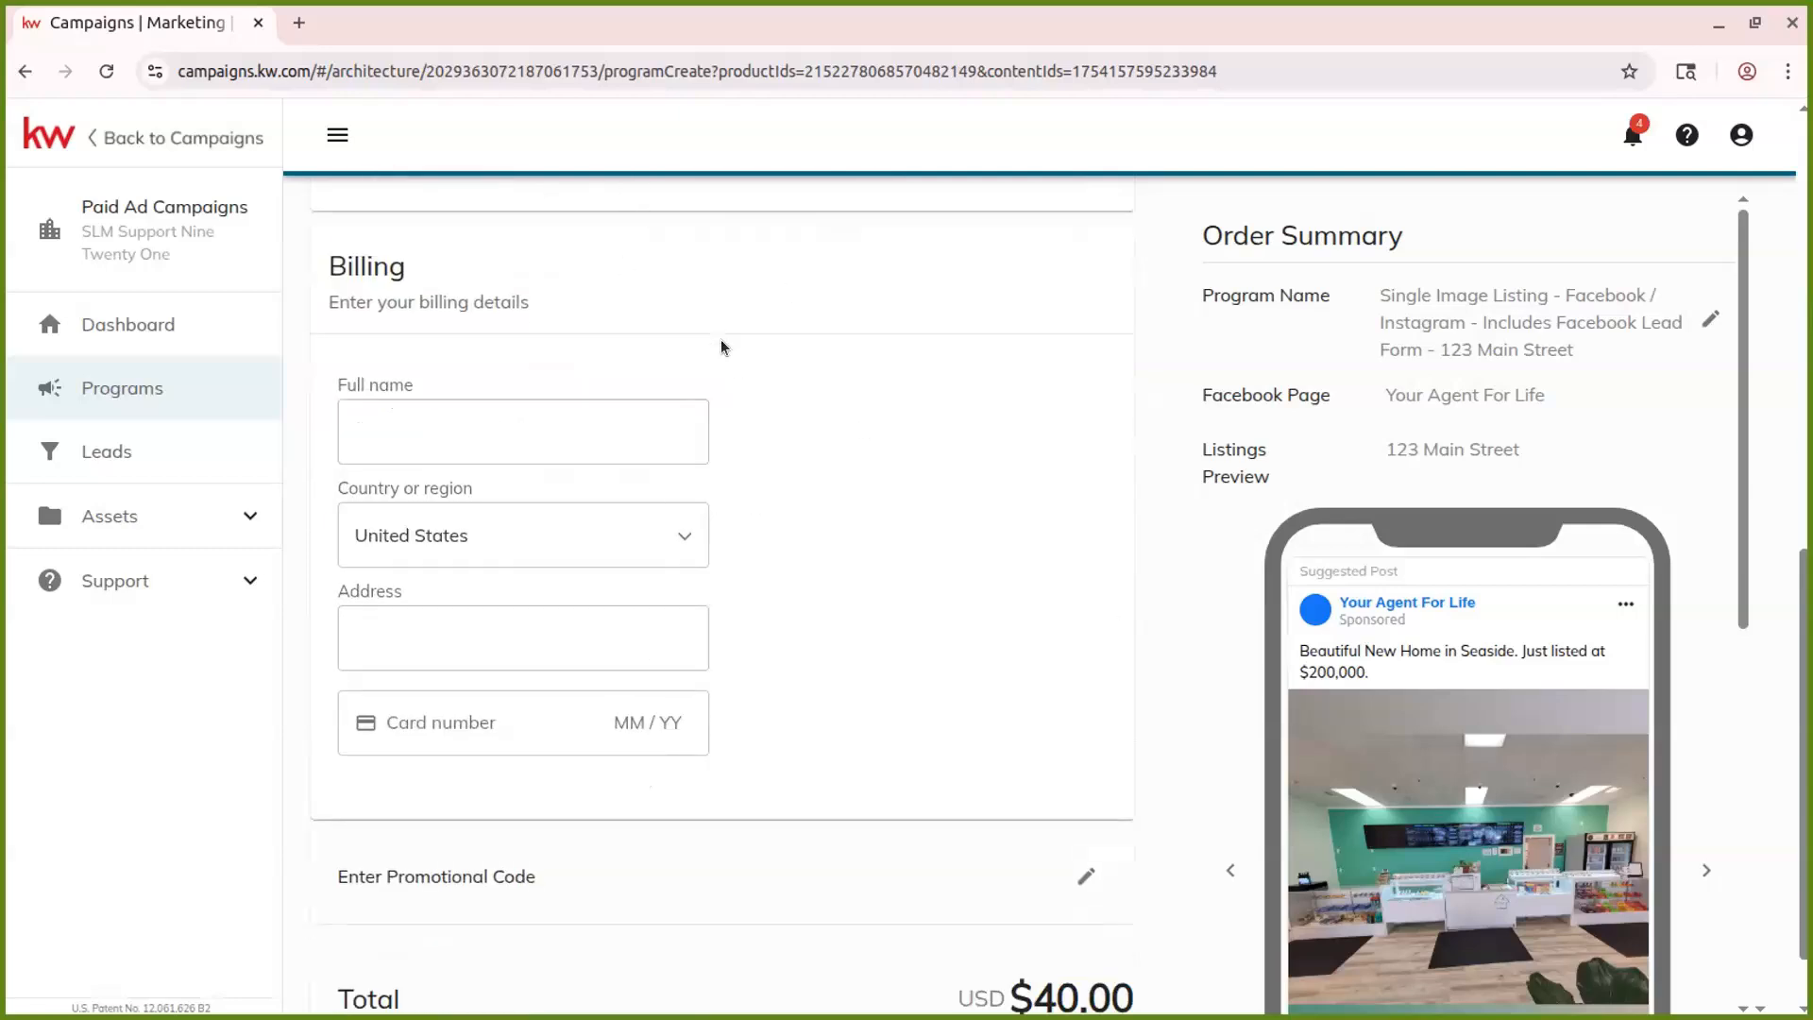
scroll(721, 359, "down", 1)
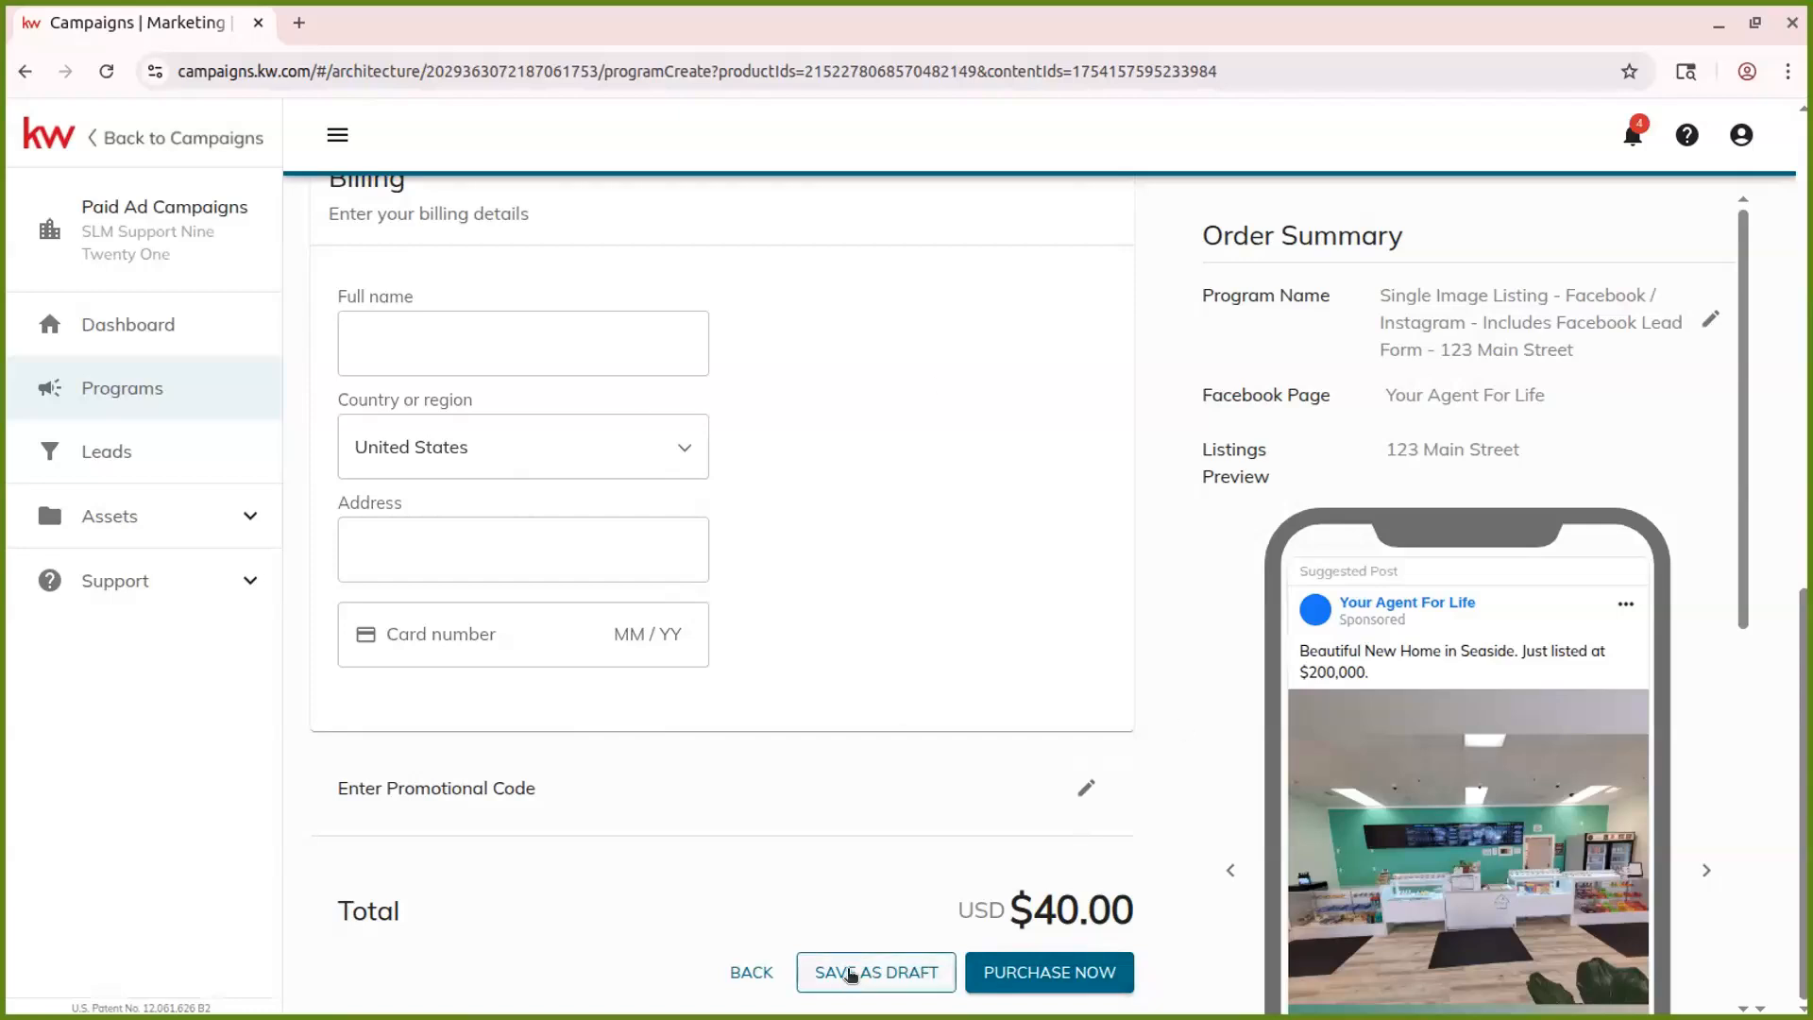
left_click(887, 974)
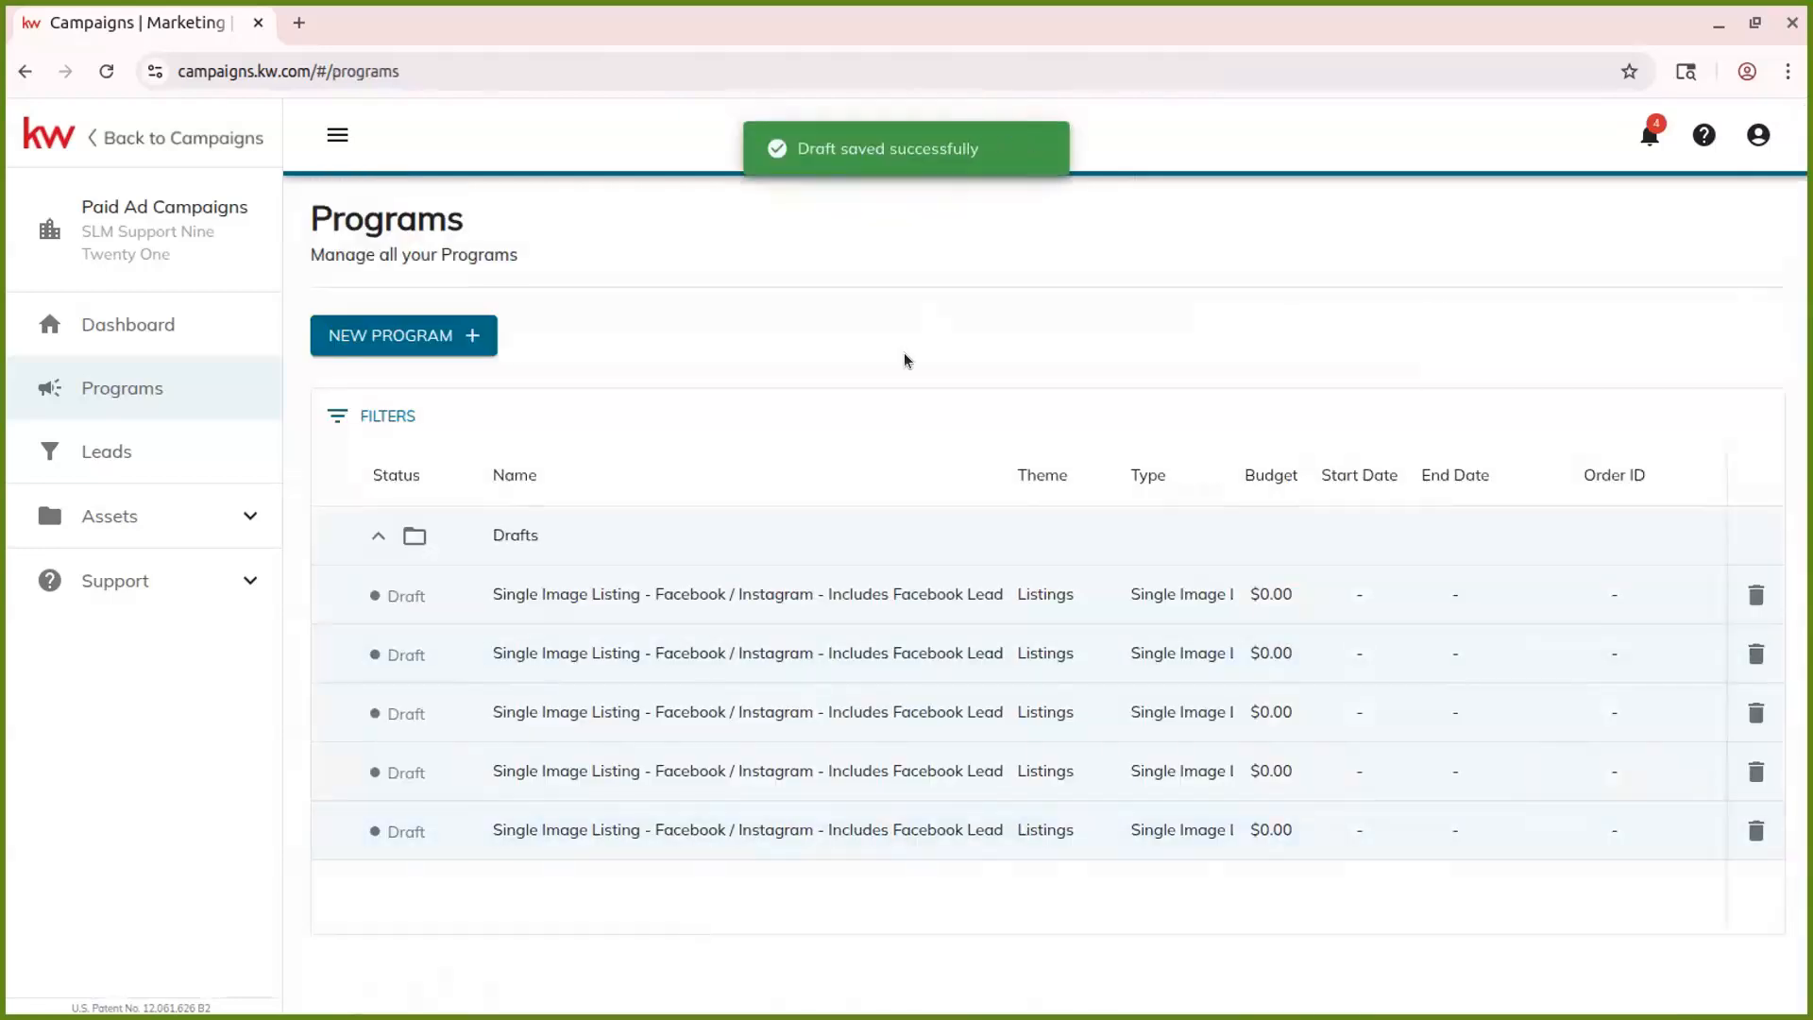